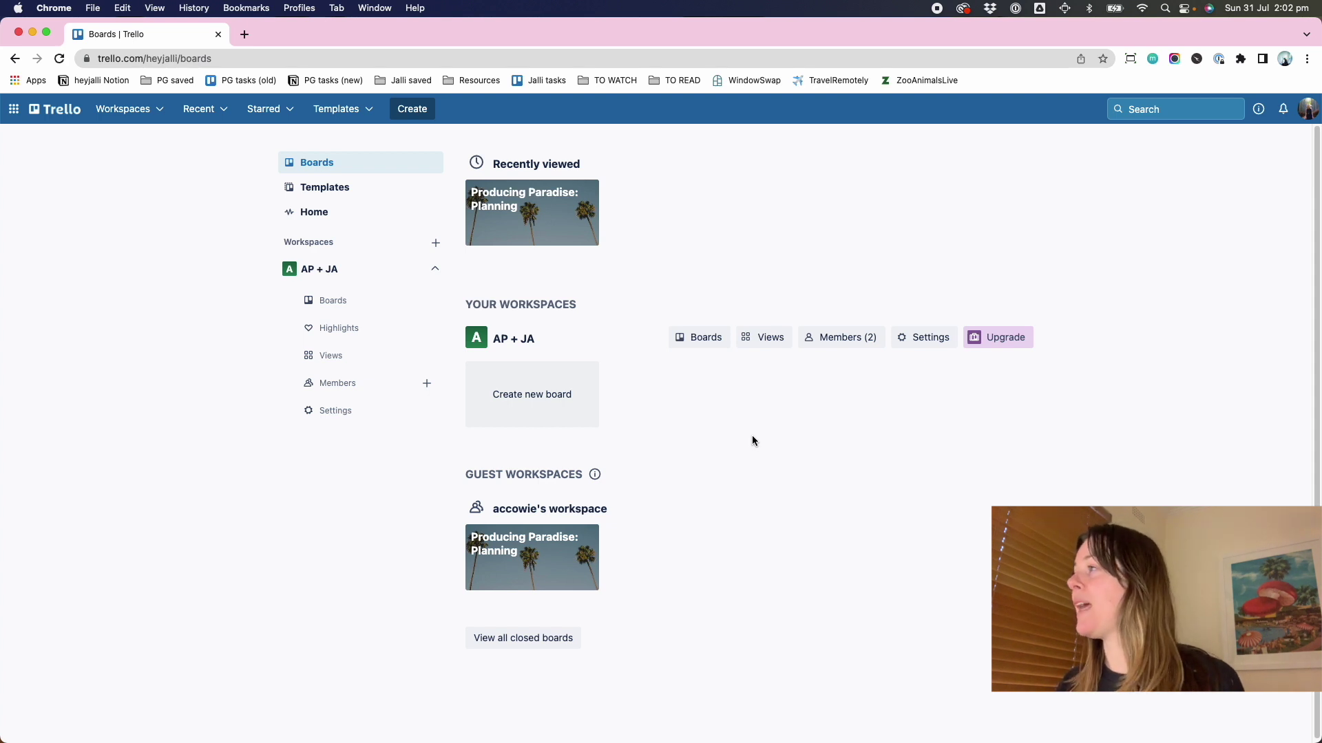
# Step: Open the Create board form for the AP + JA workspace
pyautogui.click(552, 395)
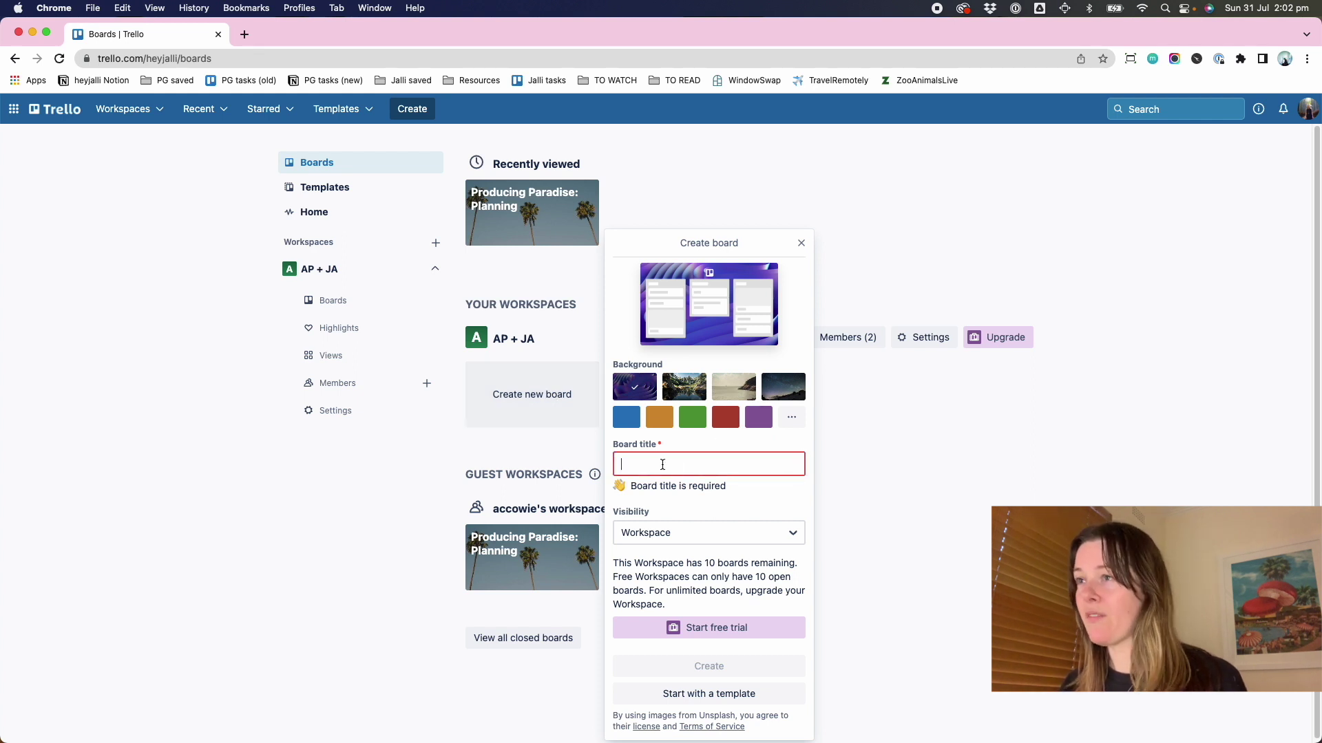
# Step: Create a board titled 'Jess' to do list' with Workspace visibility
pyautogui.click(662, 465)
pyautogui.write('Jess')
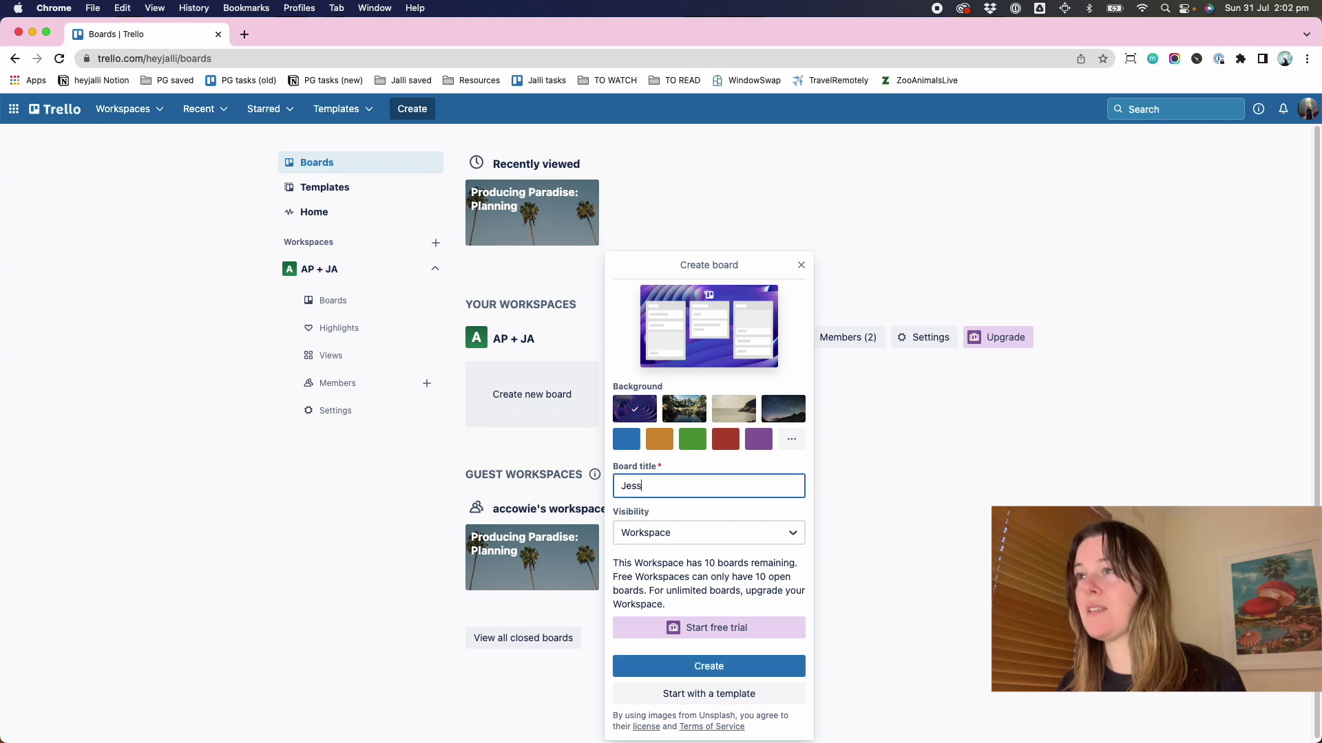
pyautogui.write("' to do list")
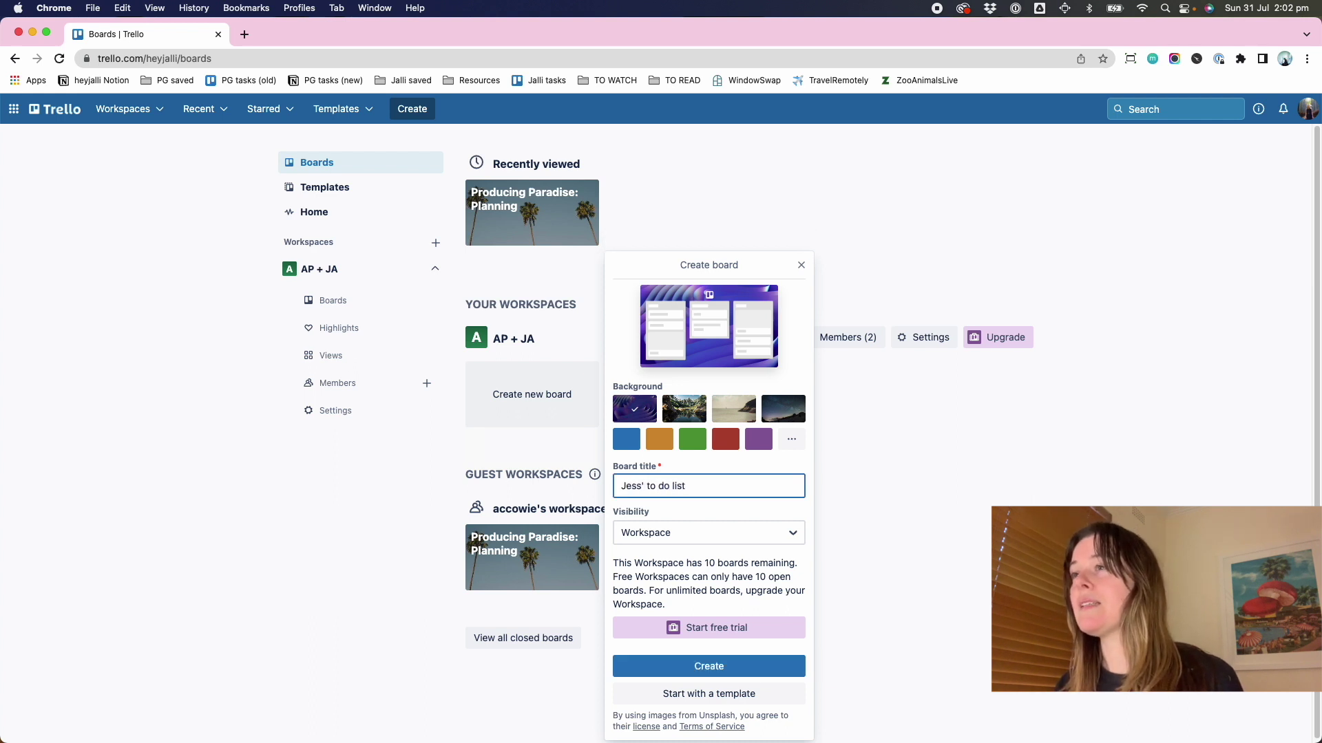
pyautogui.click(725, 534)
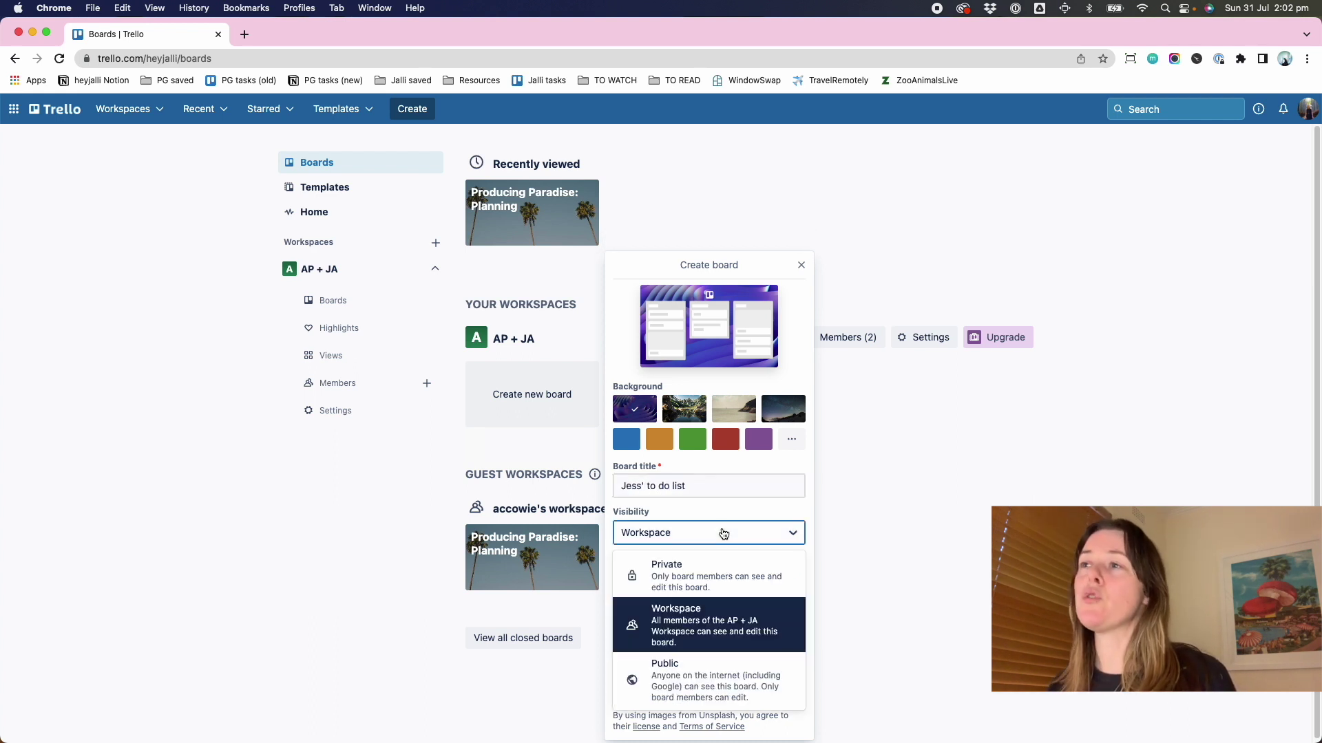
pyautogui.click(717, 539)
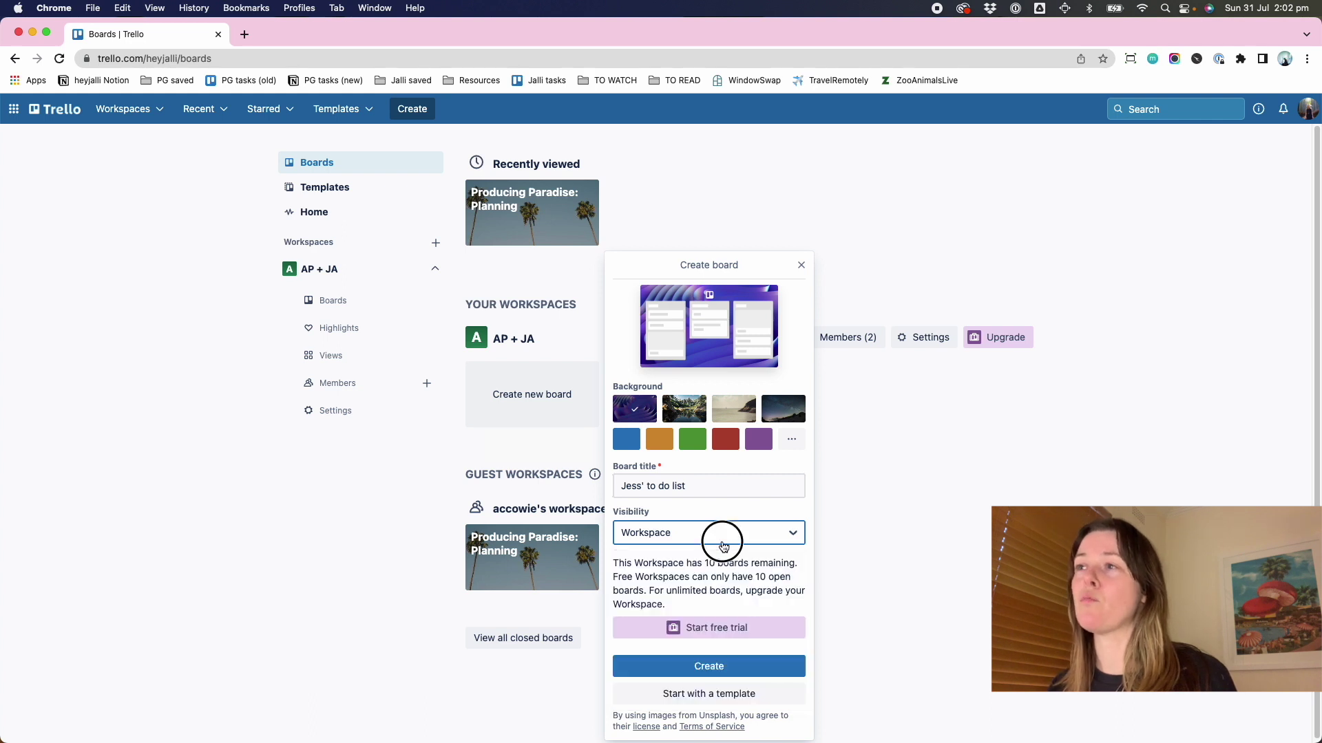
pyautogui.click(721, 674)
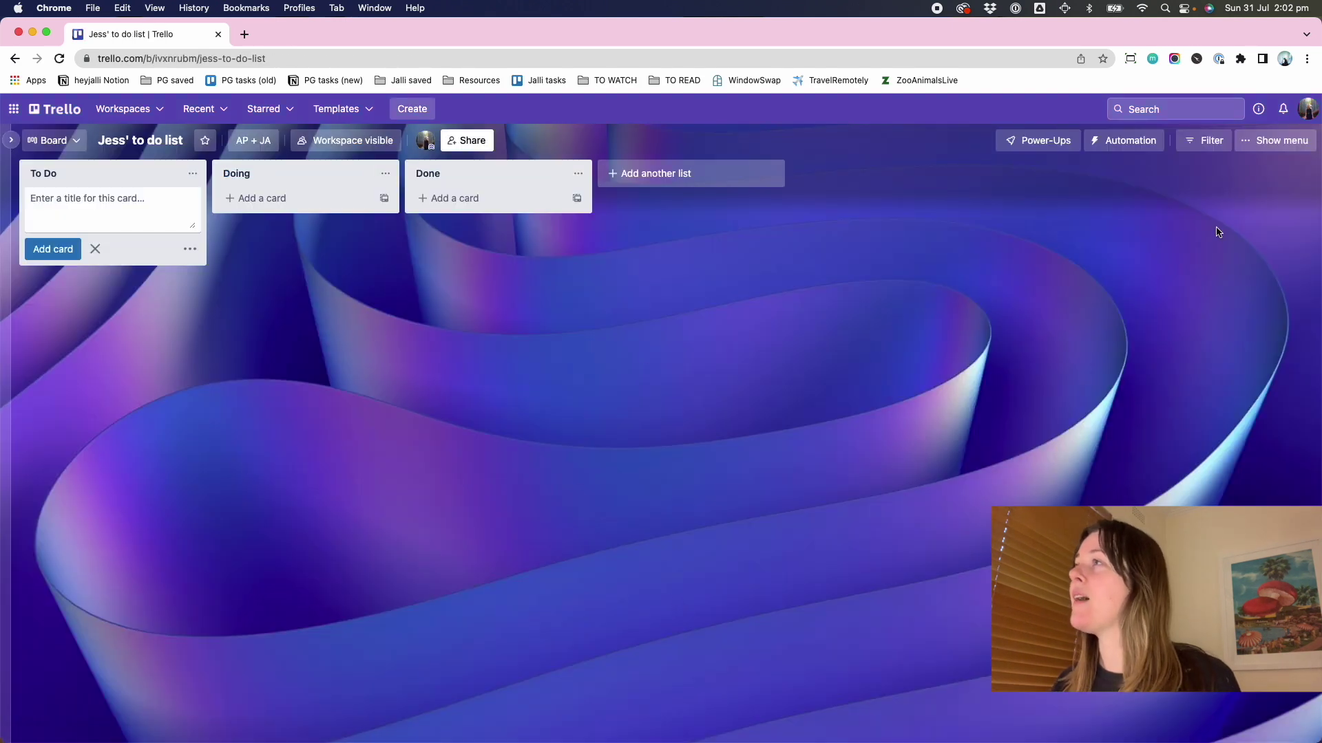
# Step: Set the board background to a 'japan' photo of a pagoda over a city
pyautogui.click(1267, 142)
pyautogui.click(1181, 215)
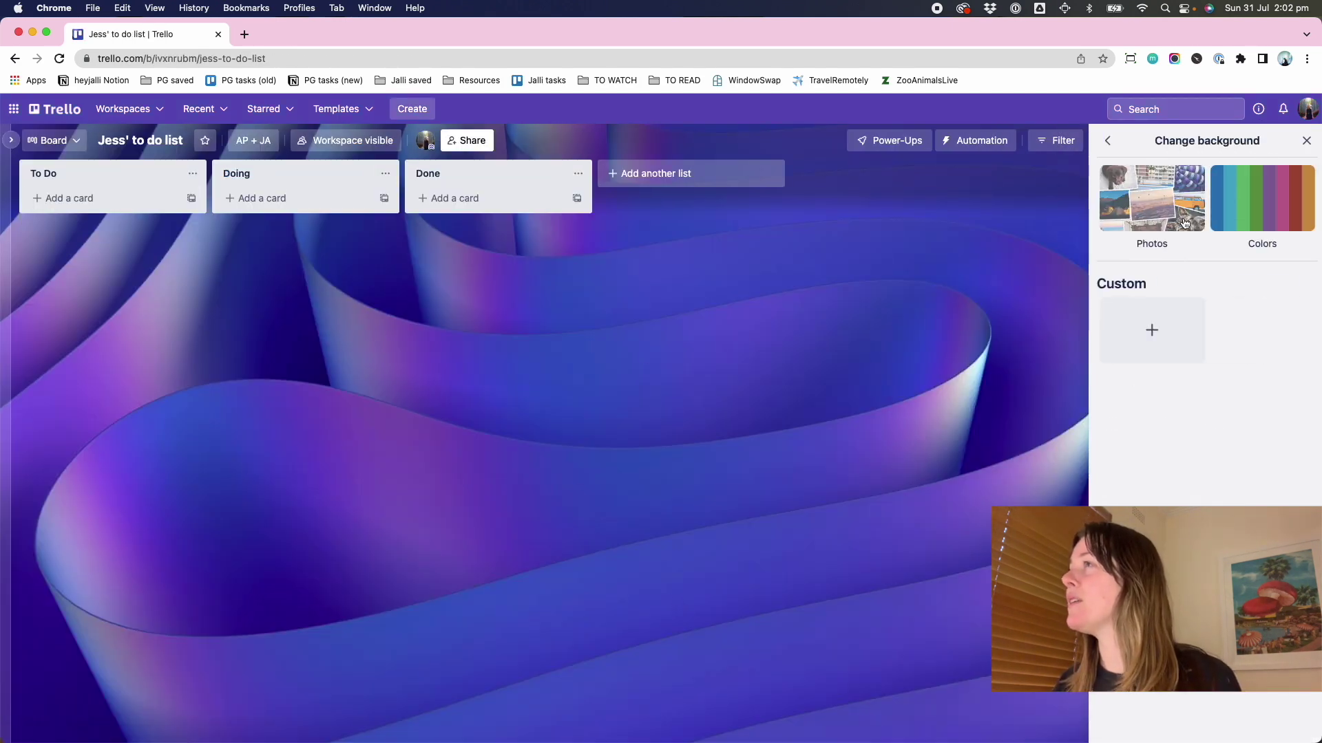
pyautogui.click(1153, 210)
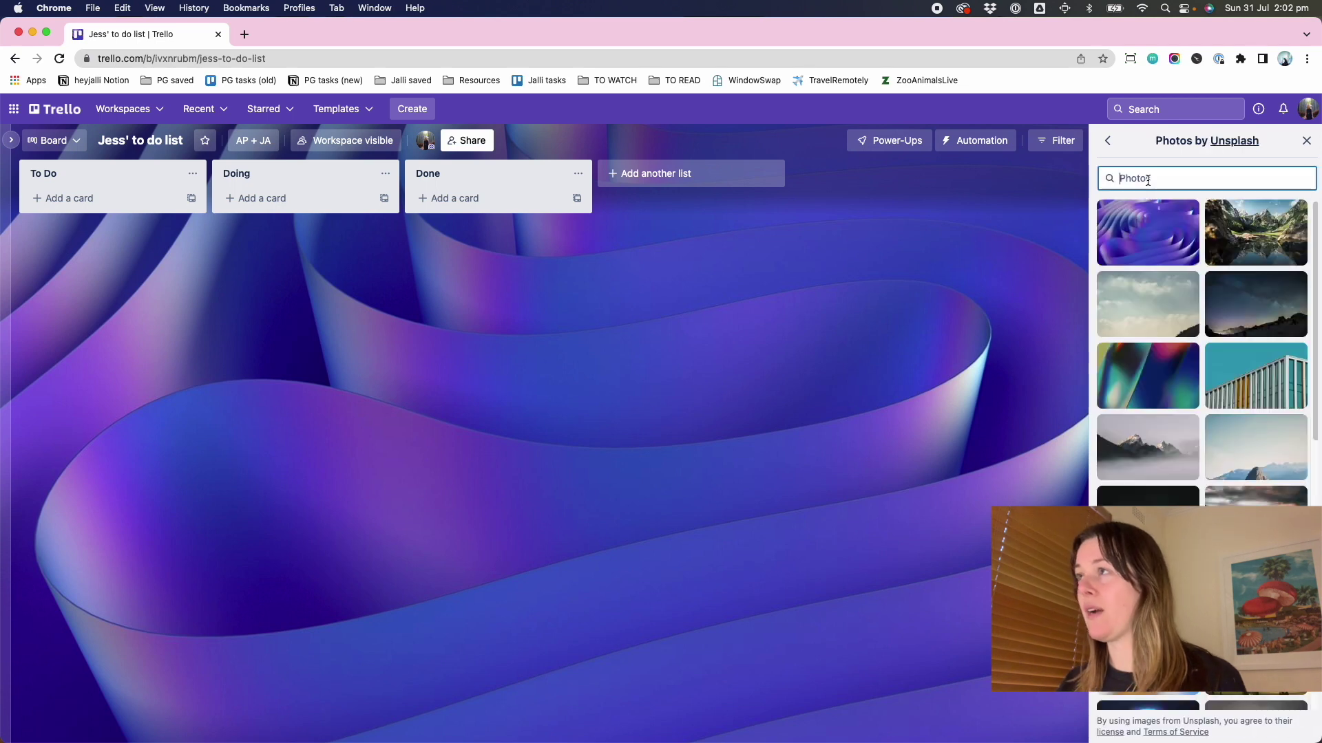
pyautogui.write('japan')
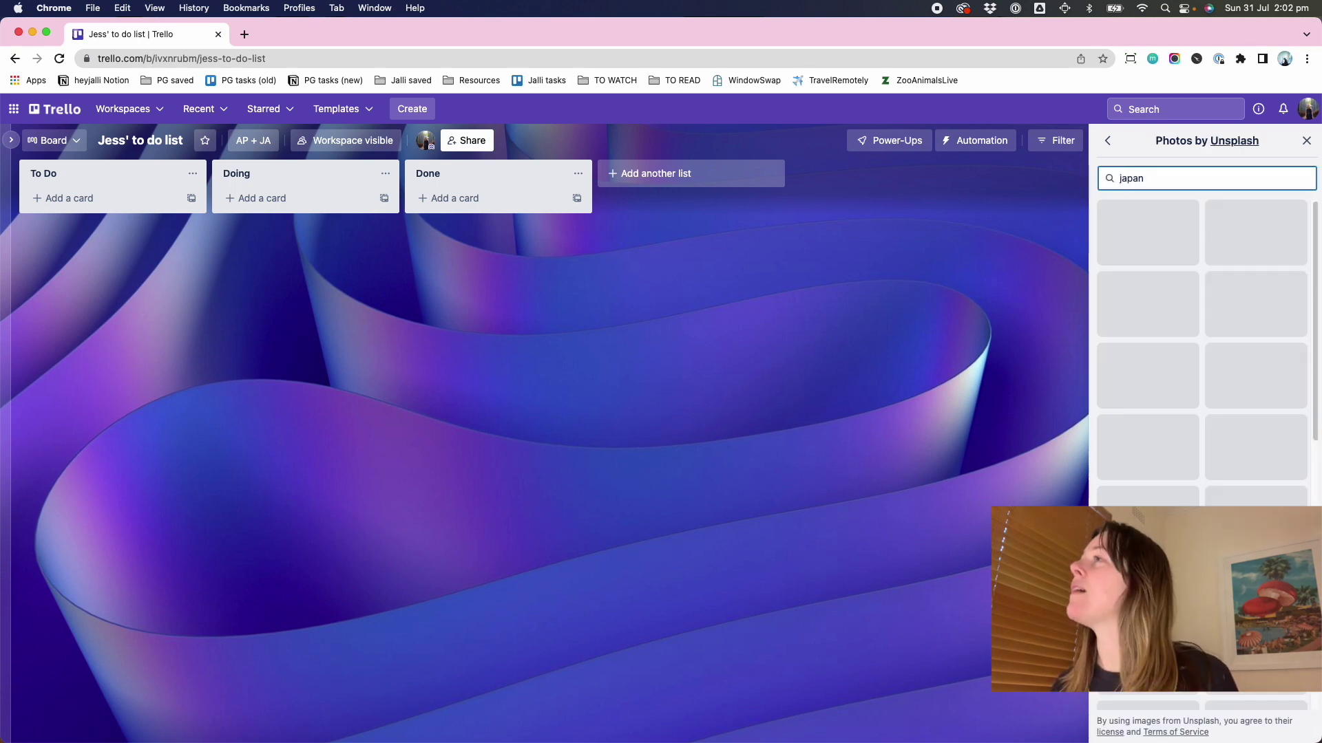
pyautogui.click(1147, 296)
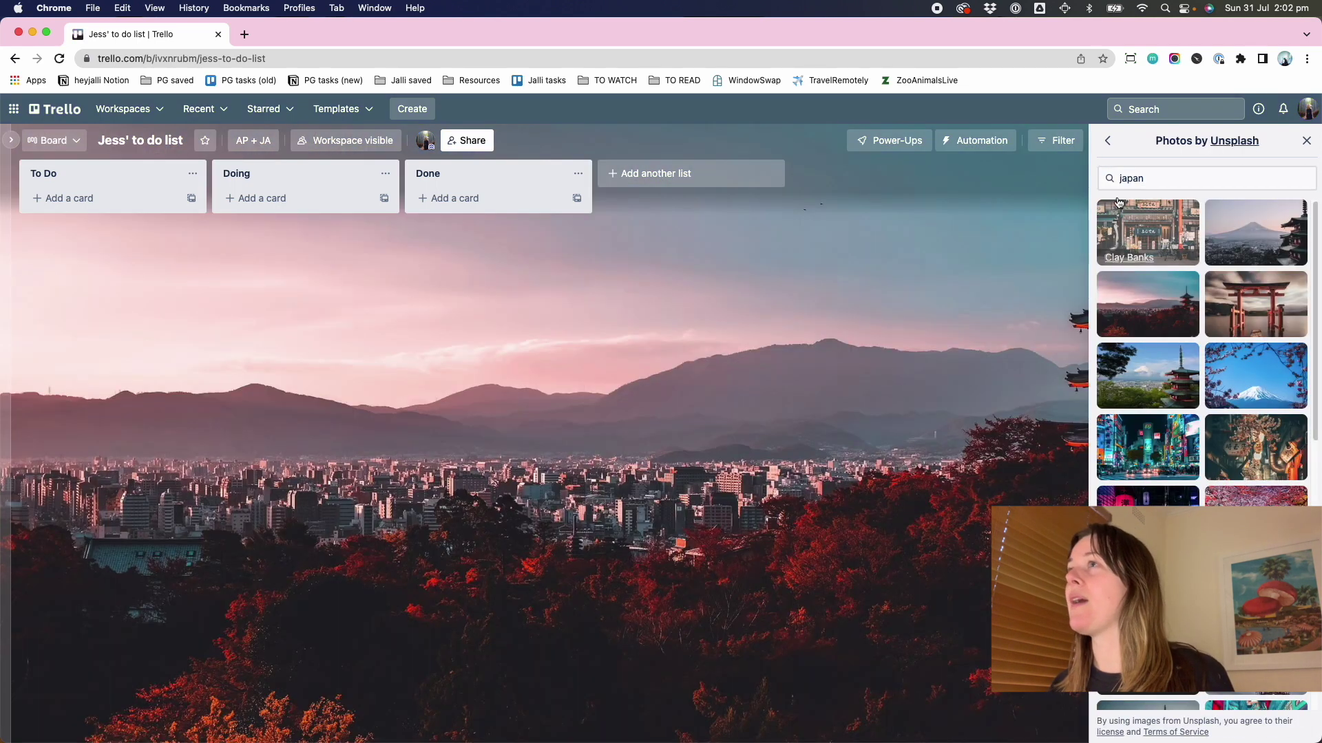
pyautogui.click(1106, 142)
pyautogui.click(1299, 141)
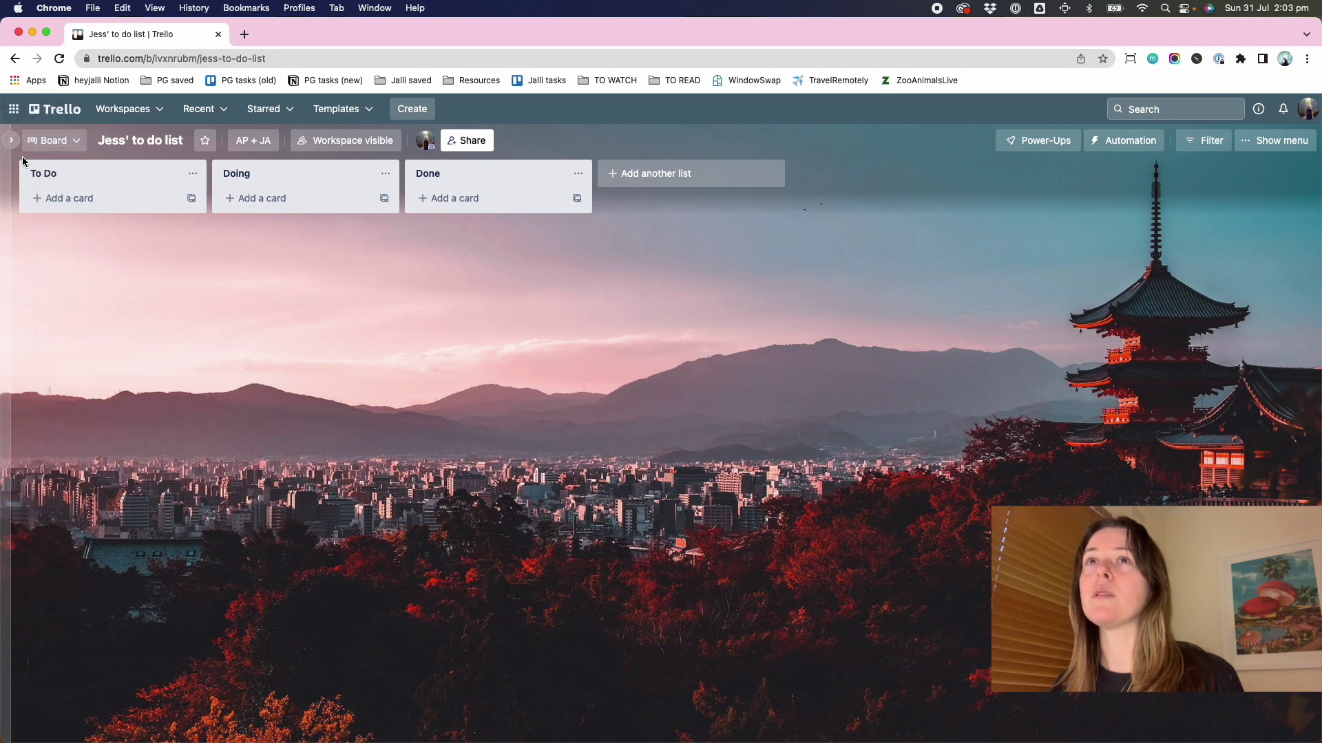
pyautogui.click(11, 141)
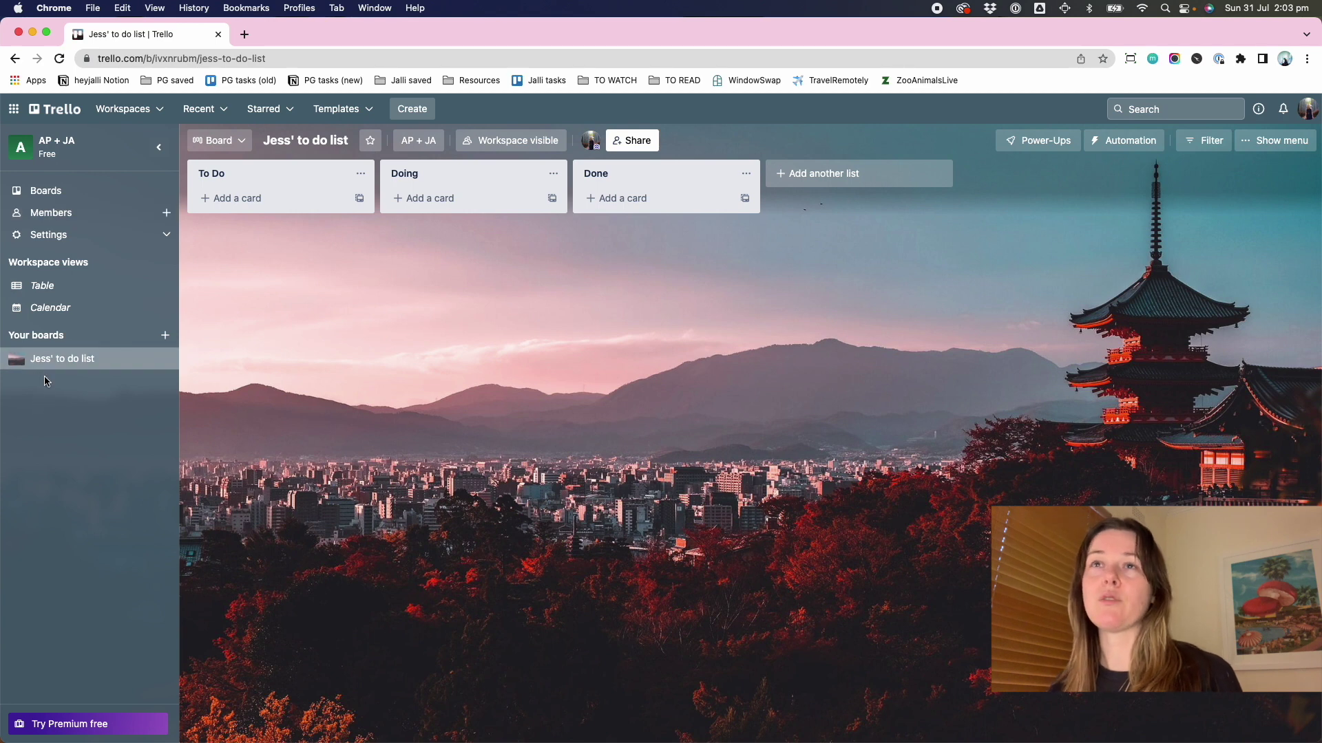
pyautogui.click(161, 148)
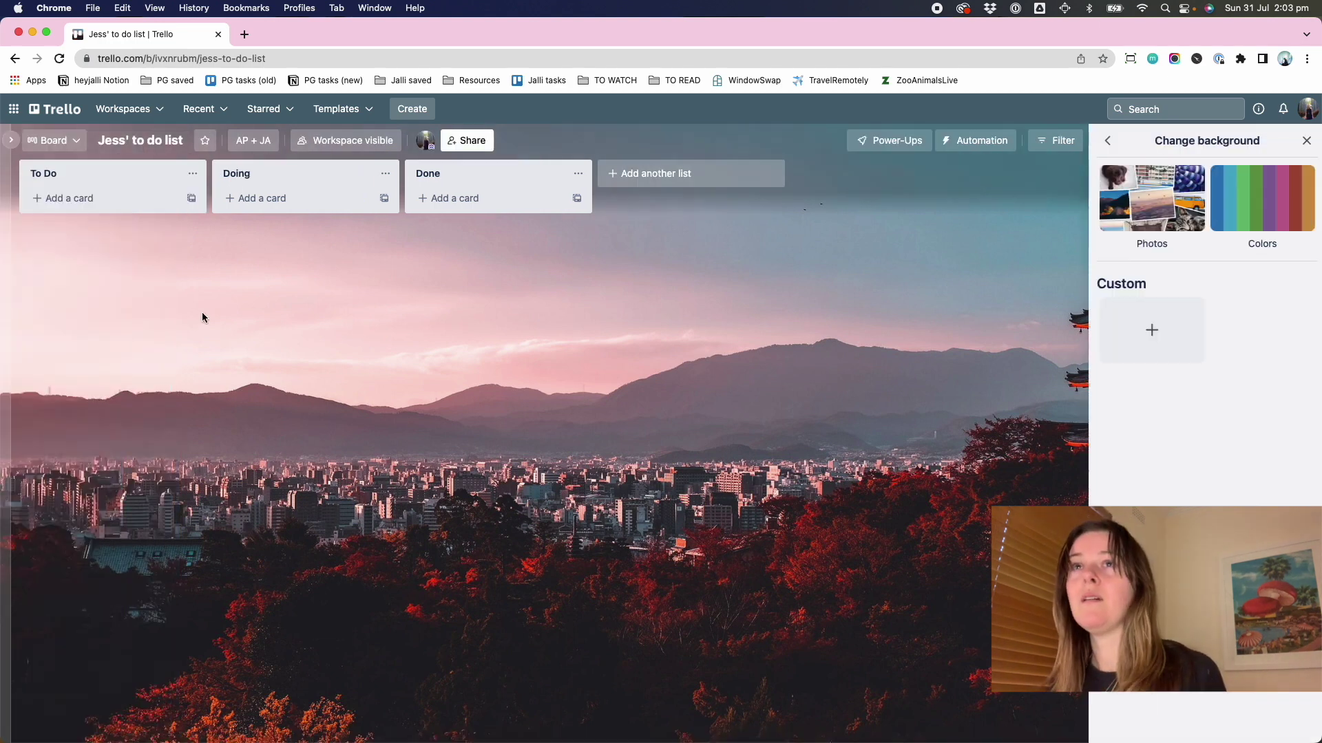
pyautogui.press('[')
pyautogui.press('[')
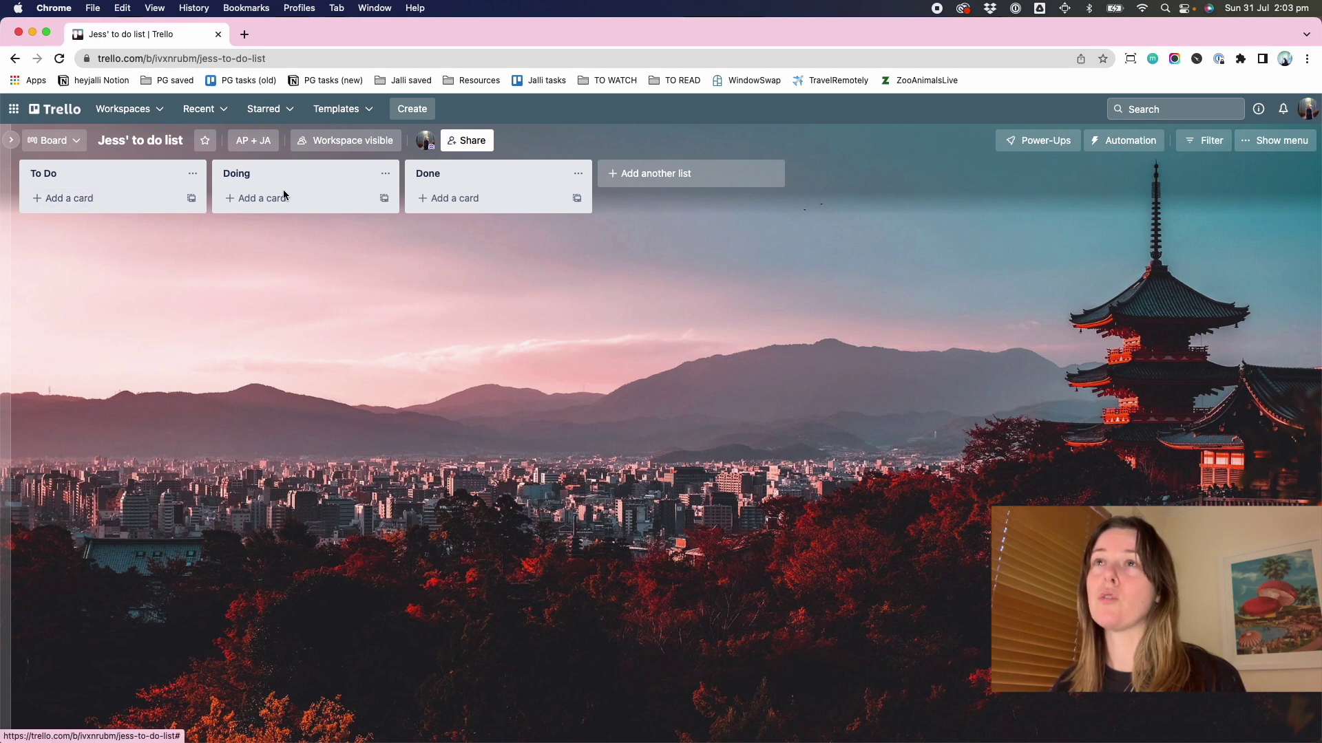
# Step: Add an 'Ideas to be scoped (might do)' list and move it to the first position
pyautogui.click(637, 179)
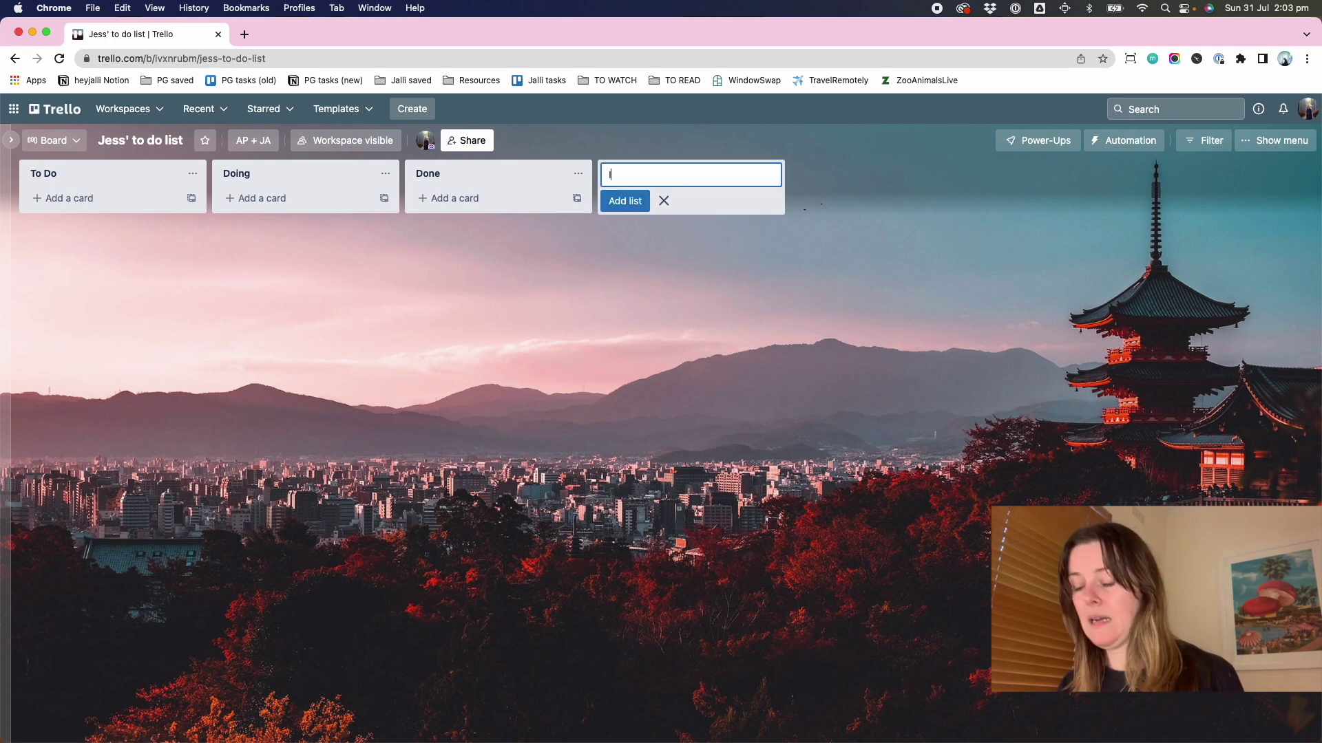
pyautogui.write('Ideas to be ')
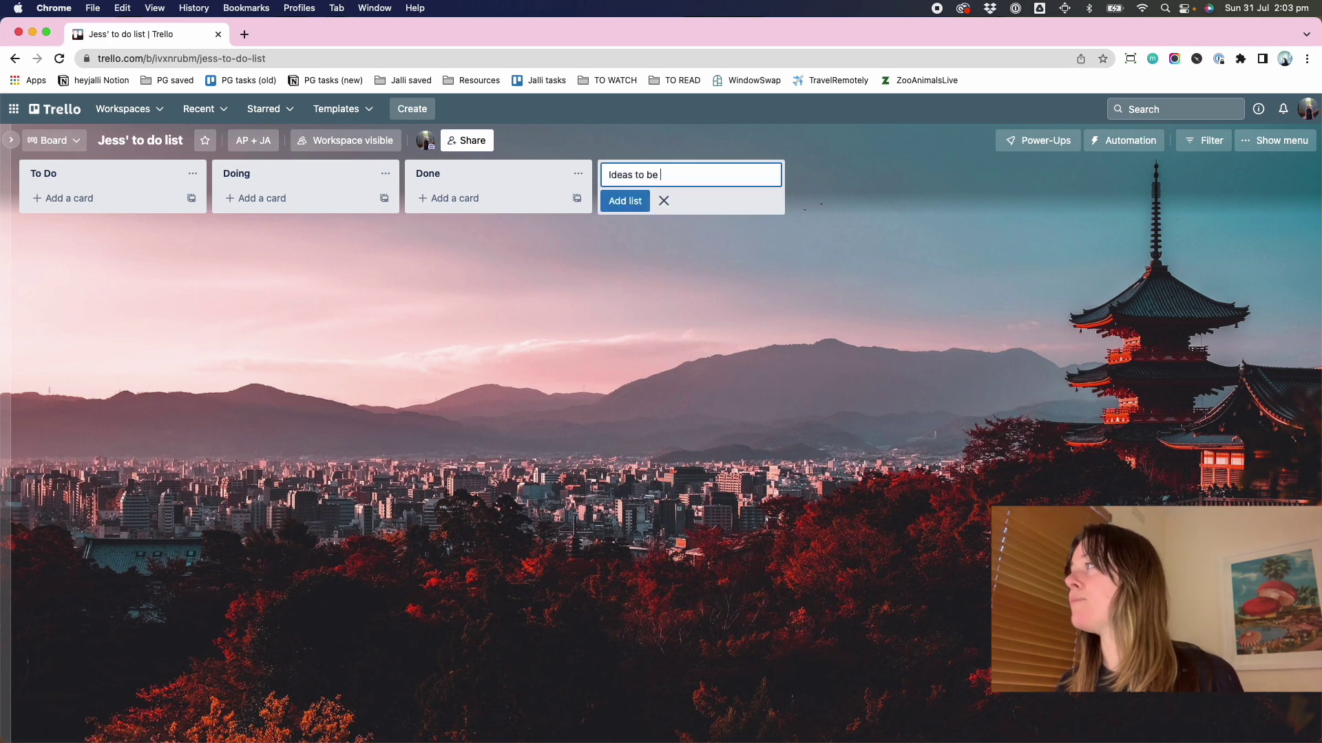
pyautogui.write('scoped (might do')
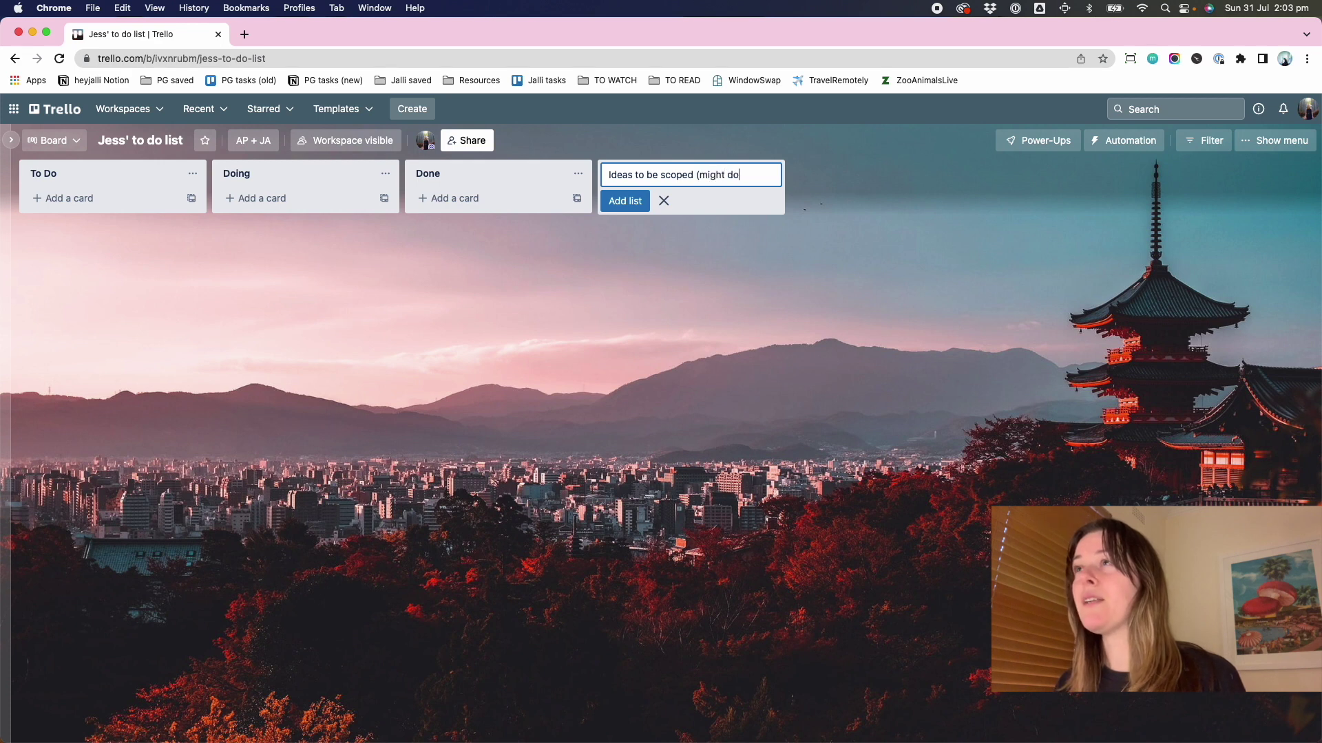
pyautogui.write(')')
pyautogui.press('Return')
pyautogui.moveTo(633, 173); pyautogui.dragTo(118, 200)
pyautogui.click(336, 285)
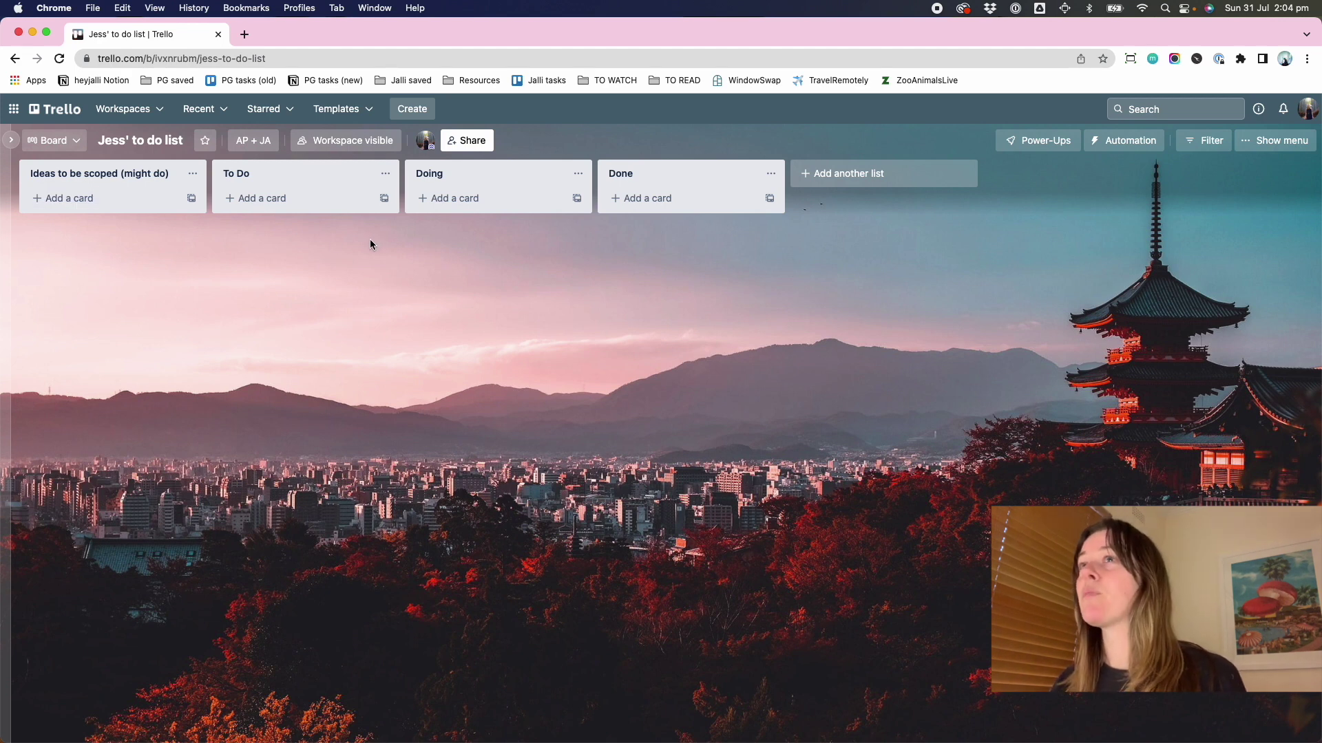
# Step: Rename the To Do list to 'Not started'
pyautogui.click(264, 174)
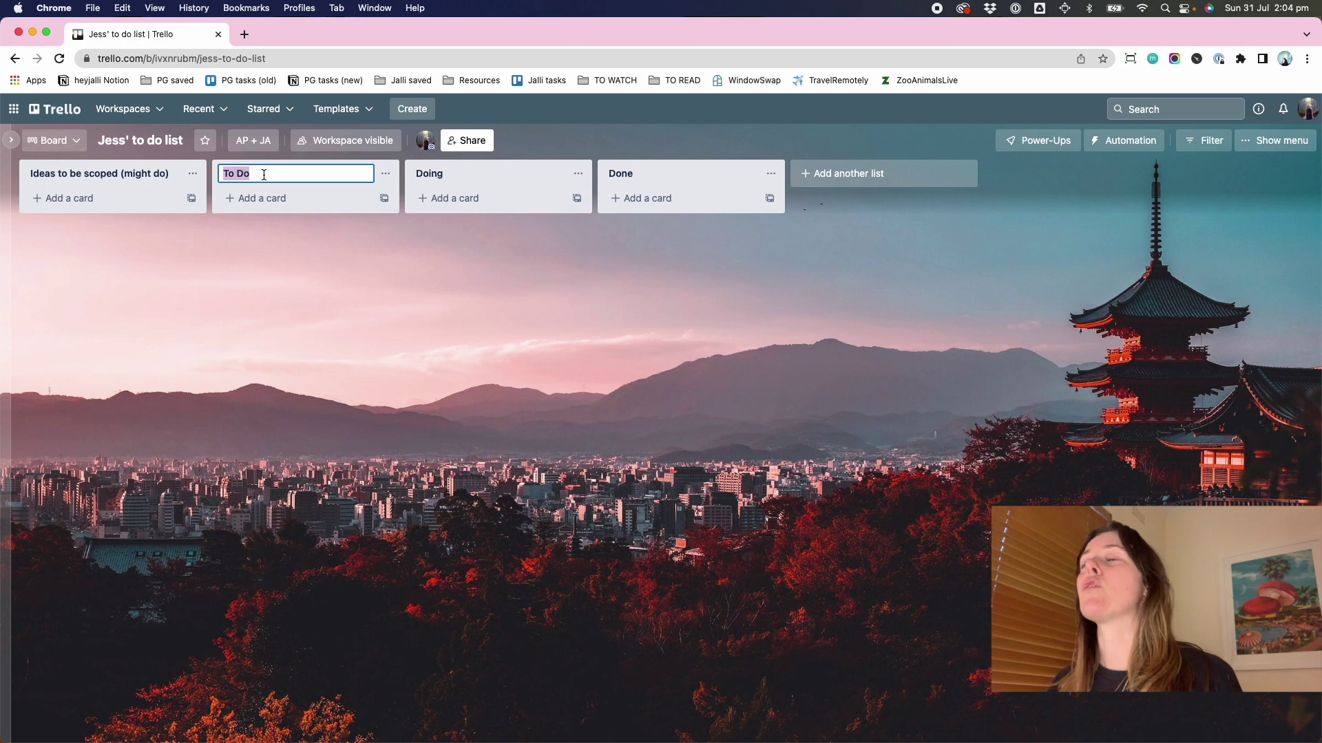
pyautogui.write('Not started')
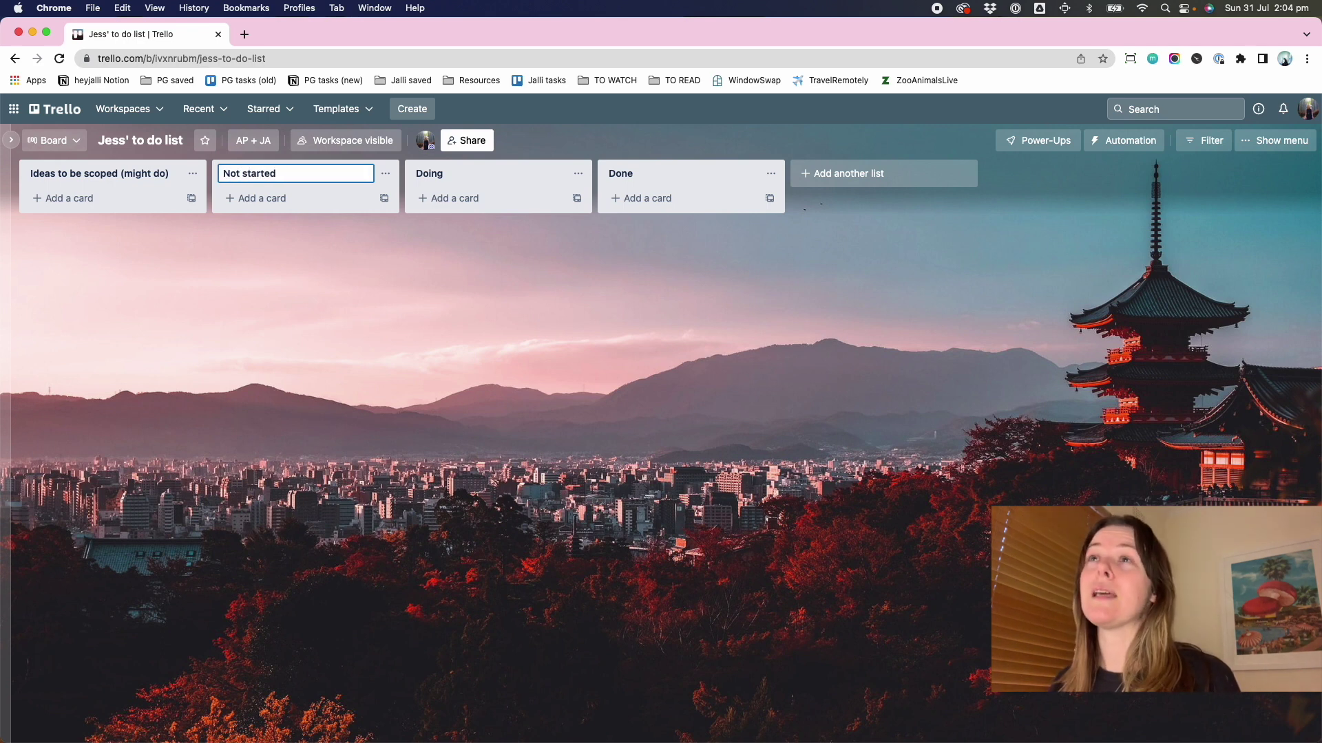
pyautogui.press('Return')
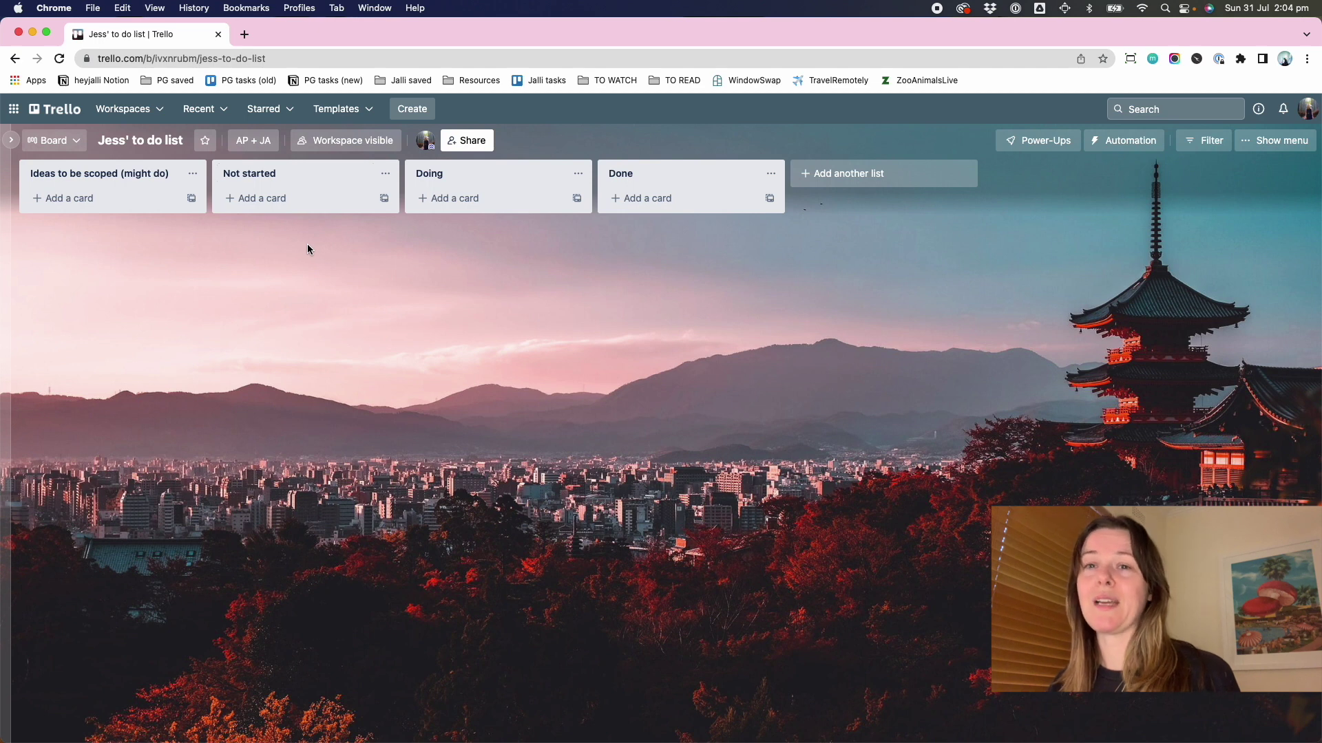
# Step: Add a 'Next up' list and place it between Not started and Doing
pyautogui.click(875, 172)
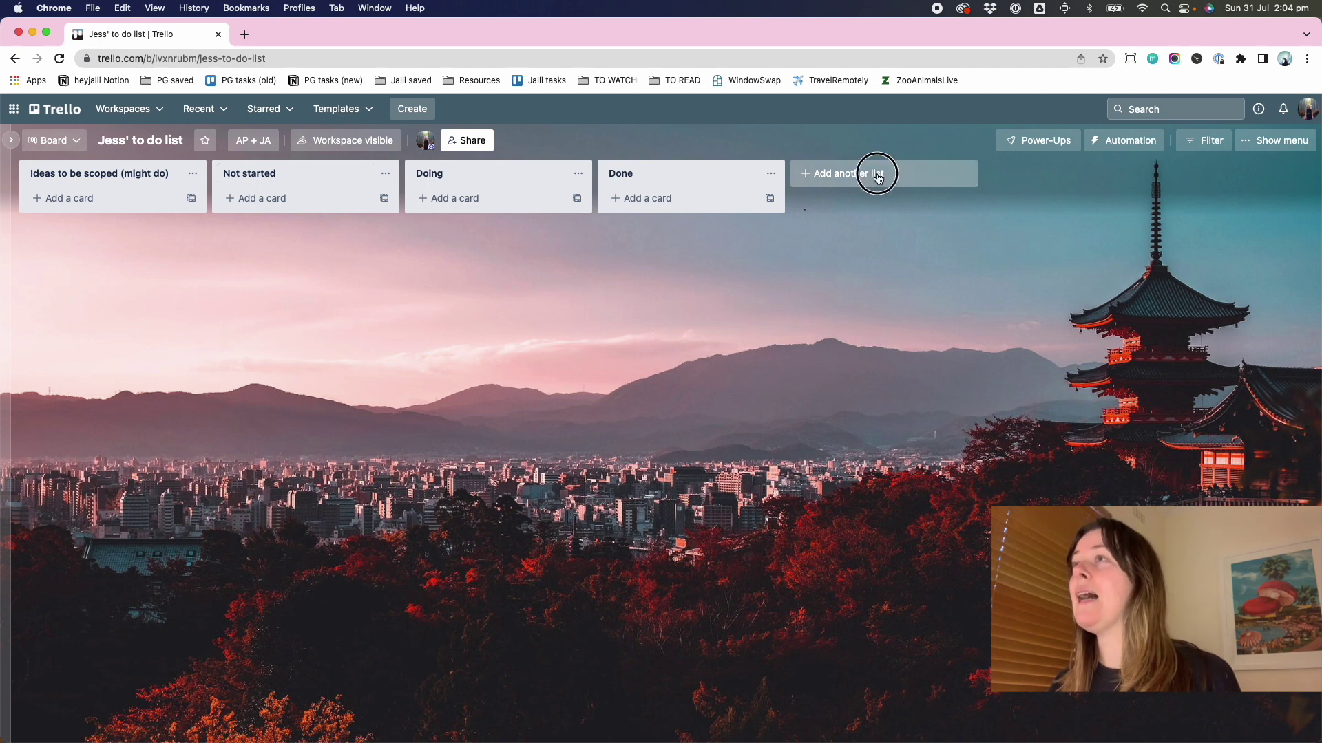
pyautogui.write('Next up')
pyautogui.press('Return')
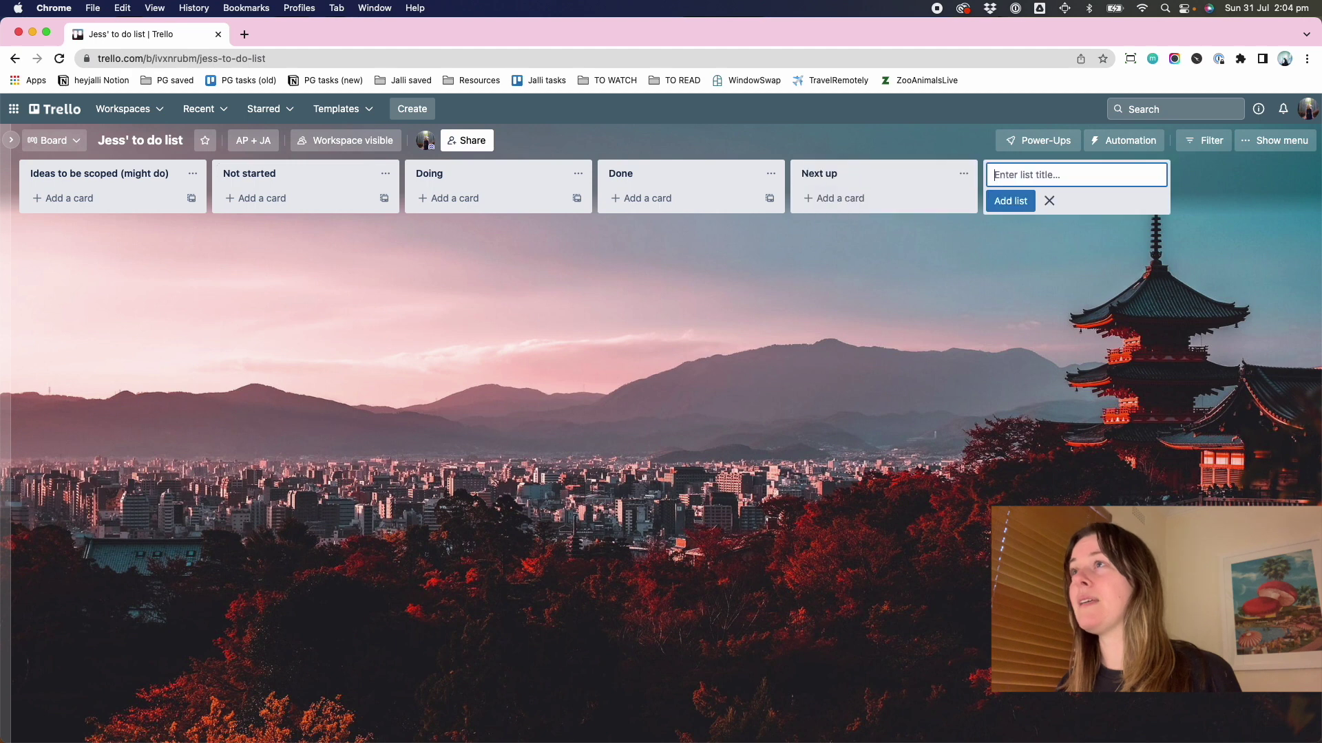
pyautogui.press('Escape')
pyautogui.moveTo(829, 172); pyautogui.dragTo(451, 247)
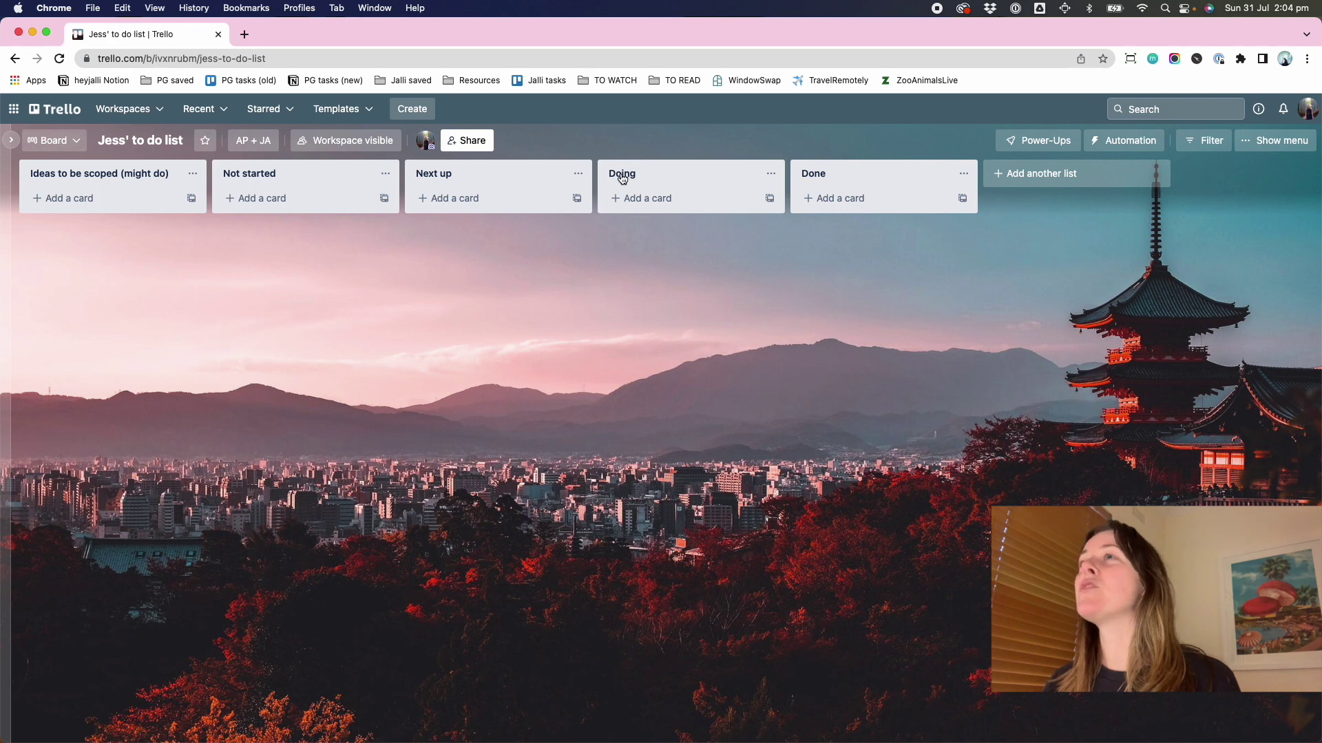
# Step: Rename the Doing list to 'In progress'
pyautogui.click(649, 172)
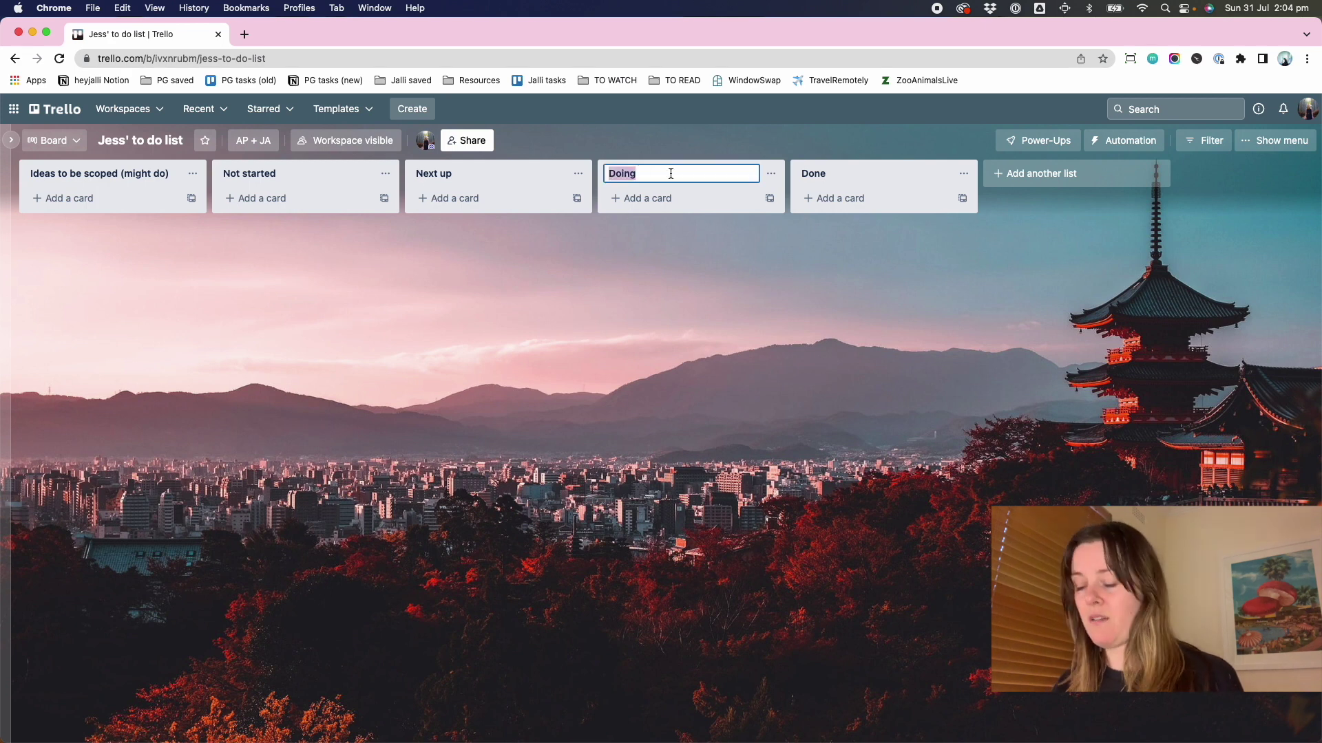
pyautogui.write('In progress')
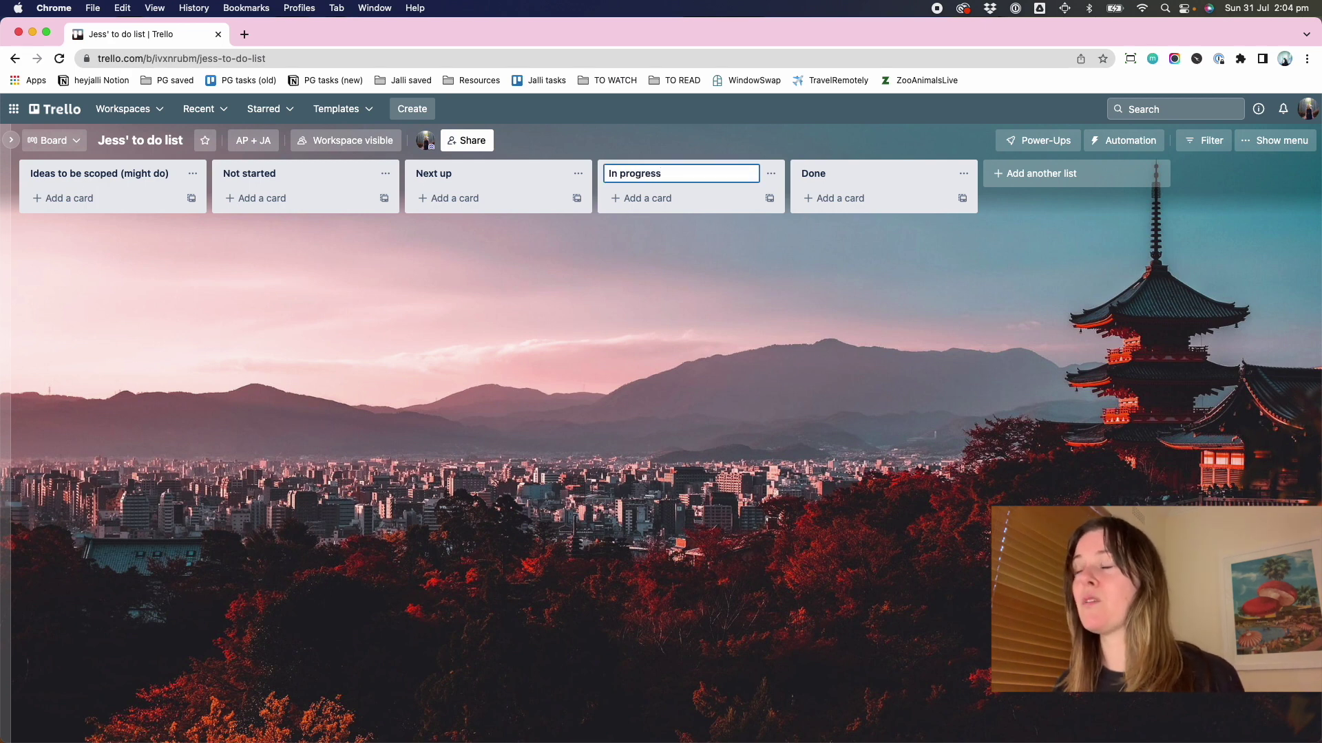
pyautogui.press('Return')
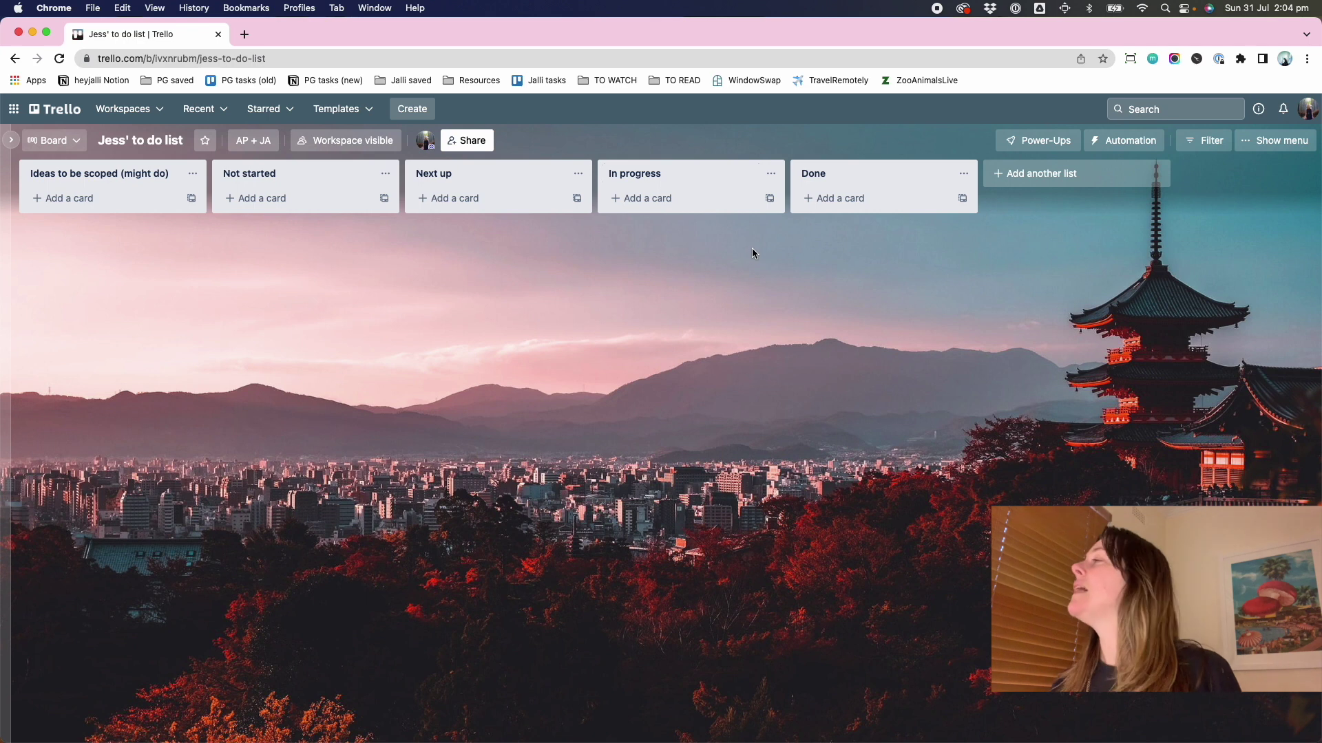
# Step: Add a 'Recurring tasks' list and move it just before Done
pyautogui.click(1039, 173)
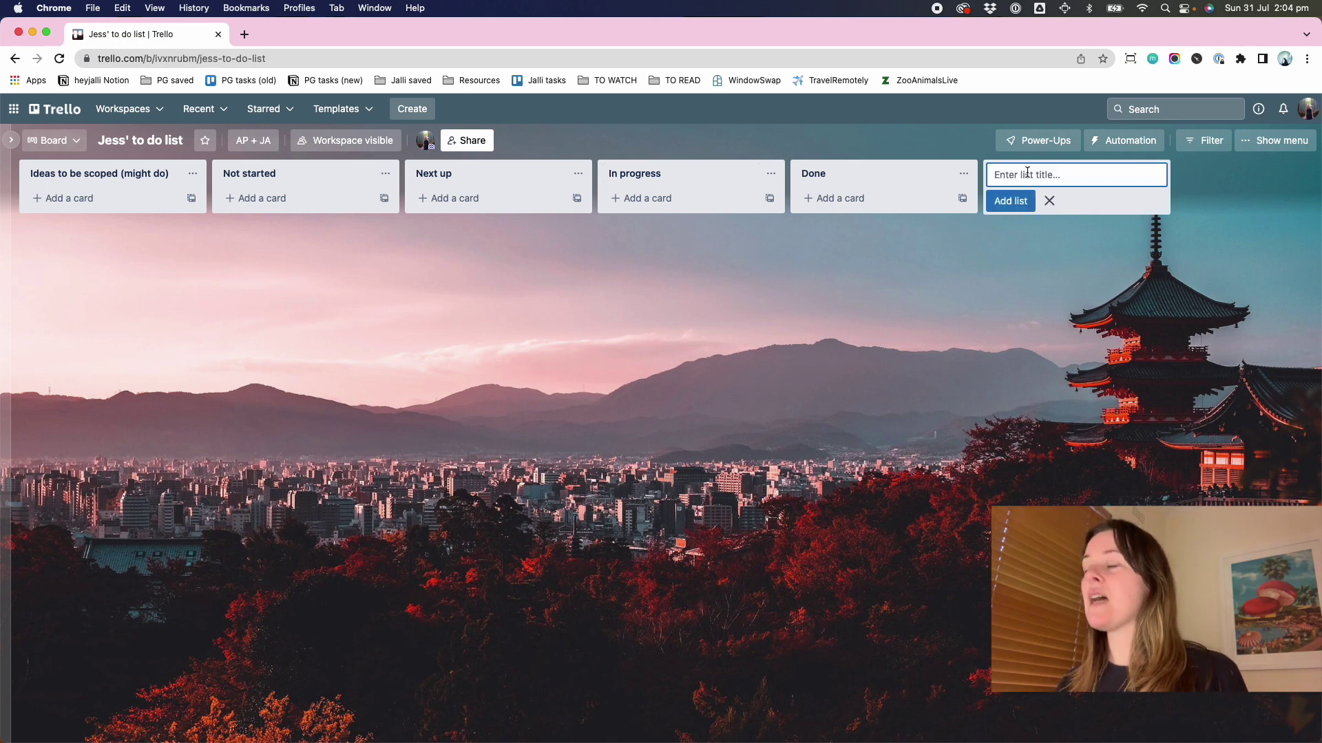
pyautogui.write('Recurring tasks')
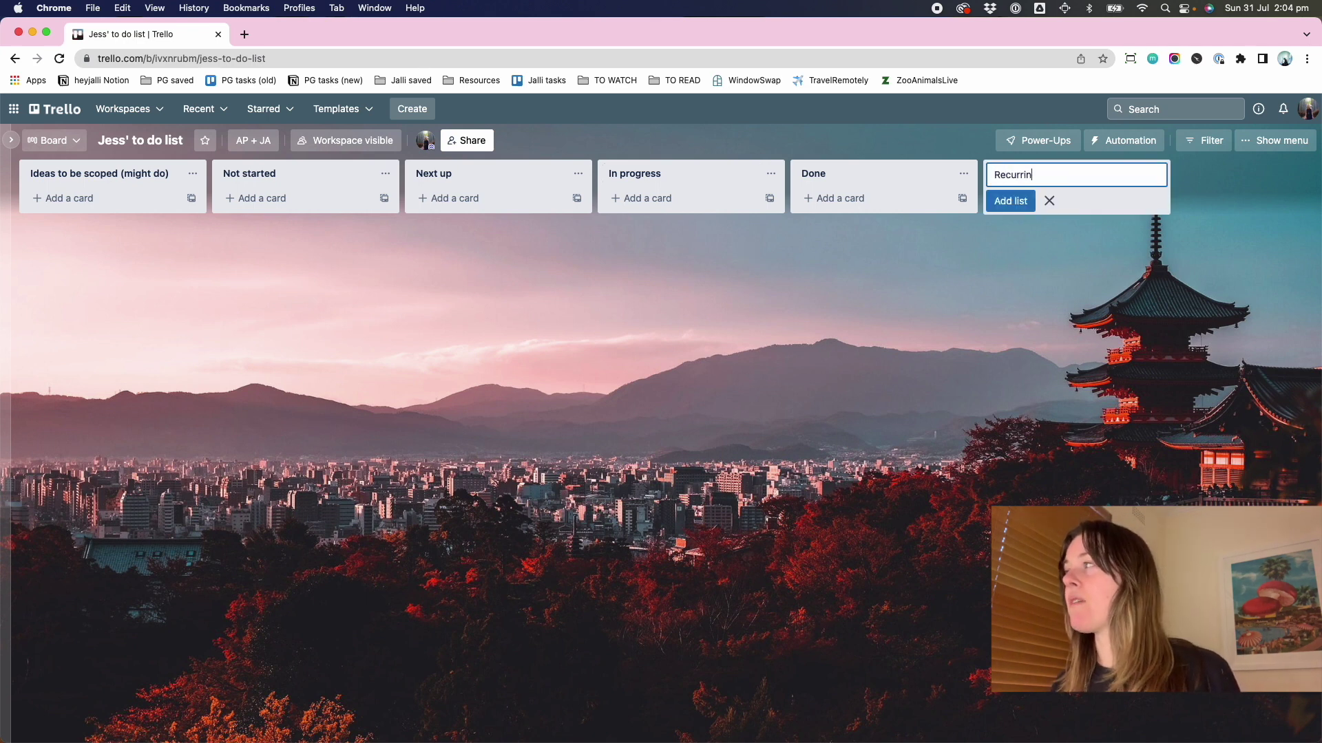
pyautogui.press('Return')
pyautogui.click(1034, 267)
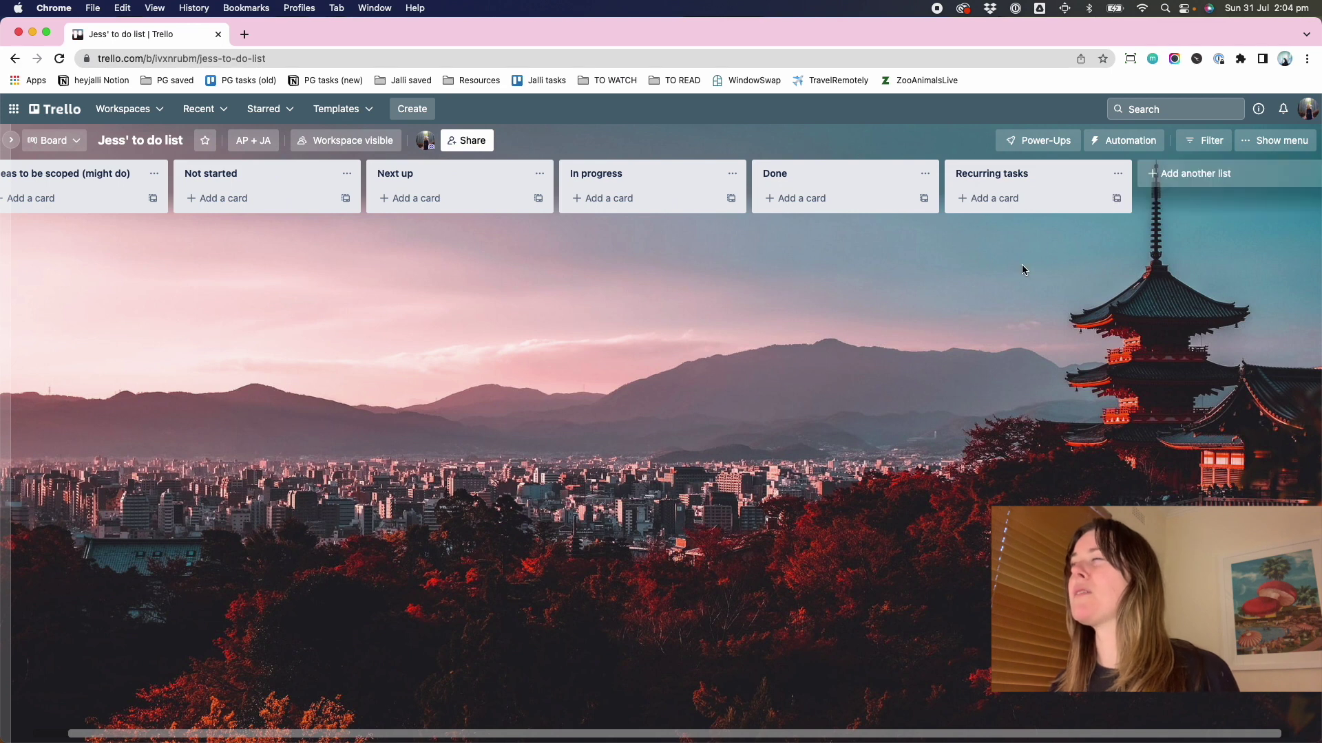
pyautogui.moveTo(1022, 175); pyautogui.dragTo(840, 185)
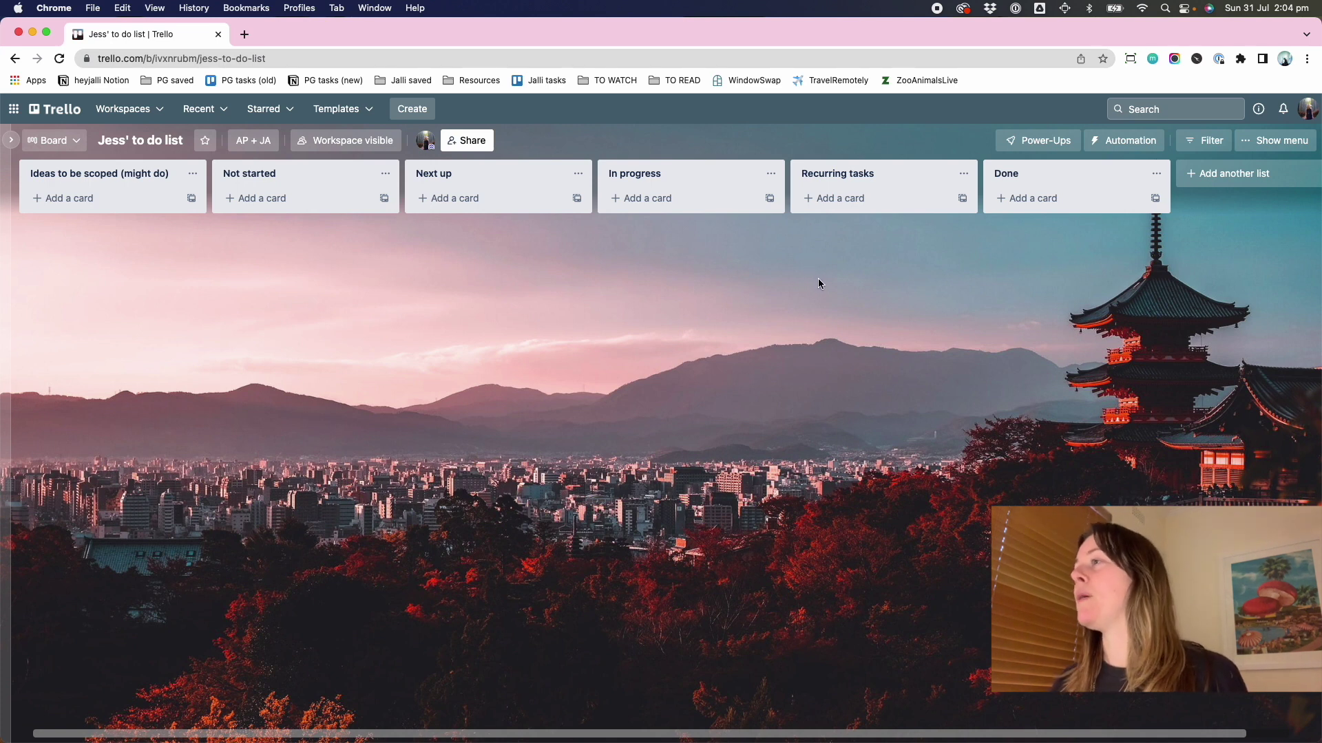
pyautogui.click(861, 205)
# Step: Add a 'Review home loan rate (6 monthly)' card due Sep 3 at 6pm
pyautogui.write('Review home l')
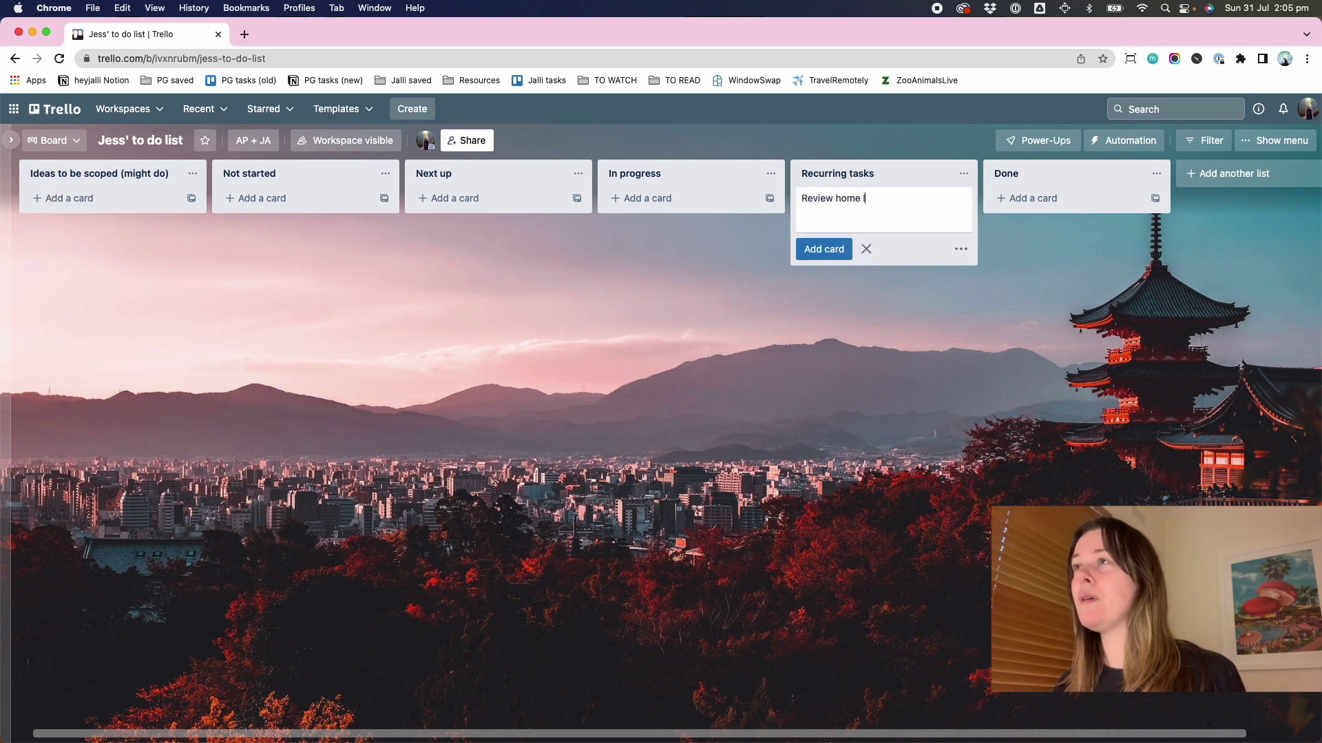
pyautogui.write('oan rate (')
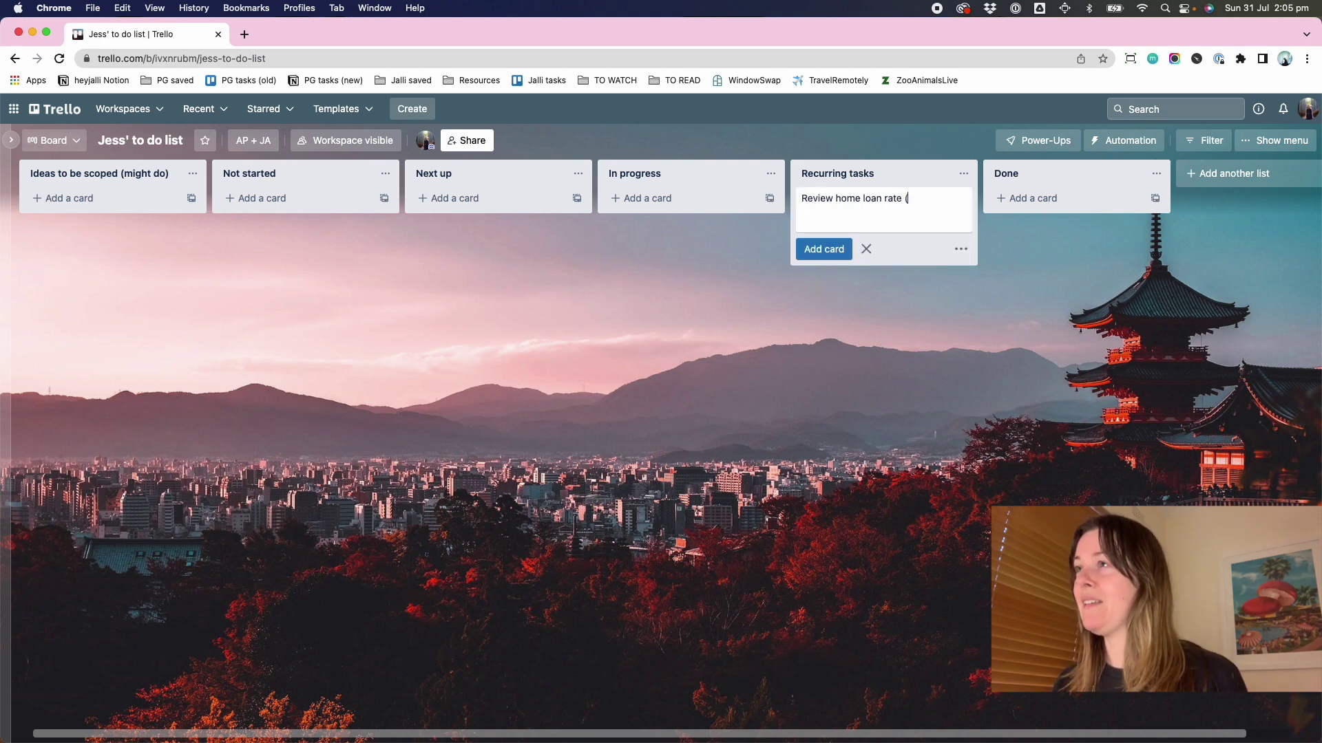
pyautogui.write('6 monthly)')
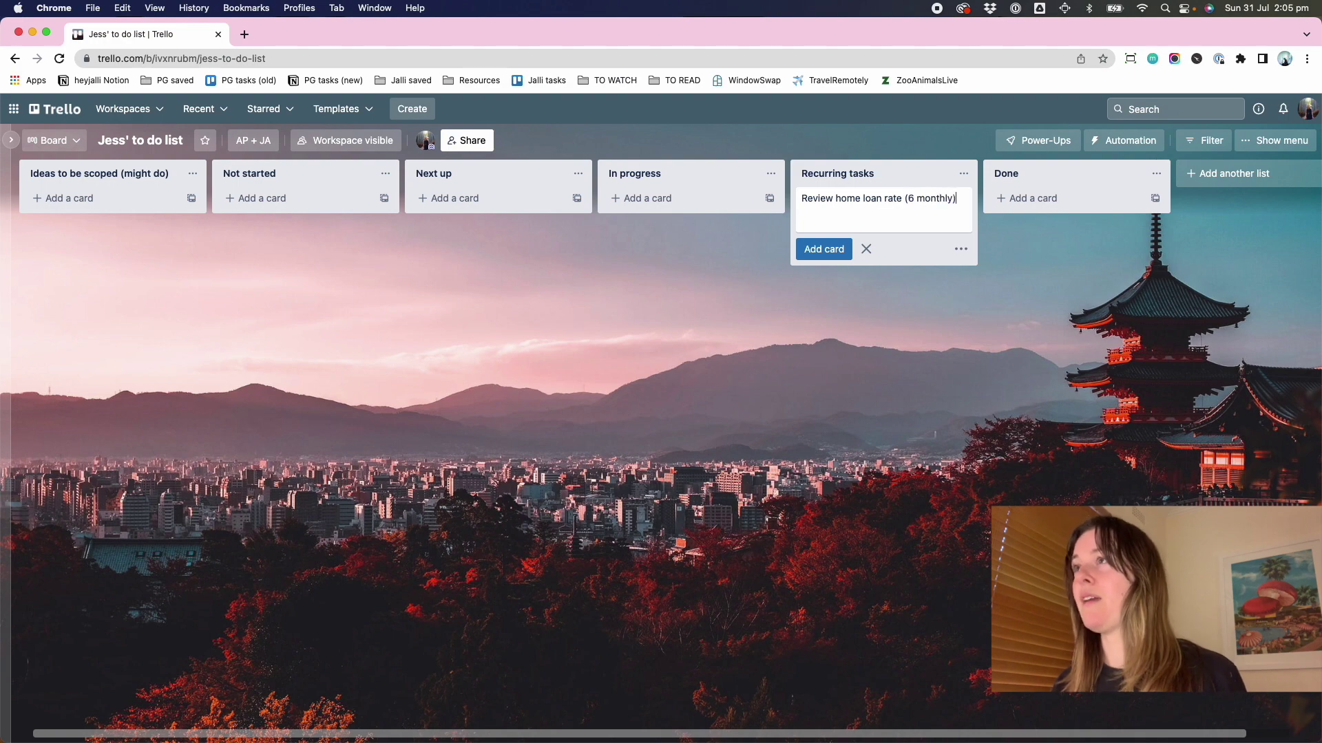
pyautogui.press('Return')
pyautogui.click(736, 253)
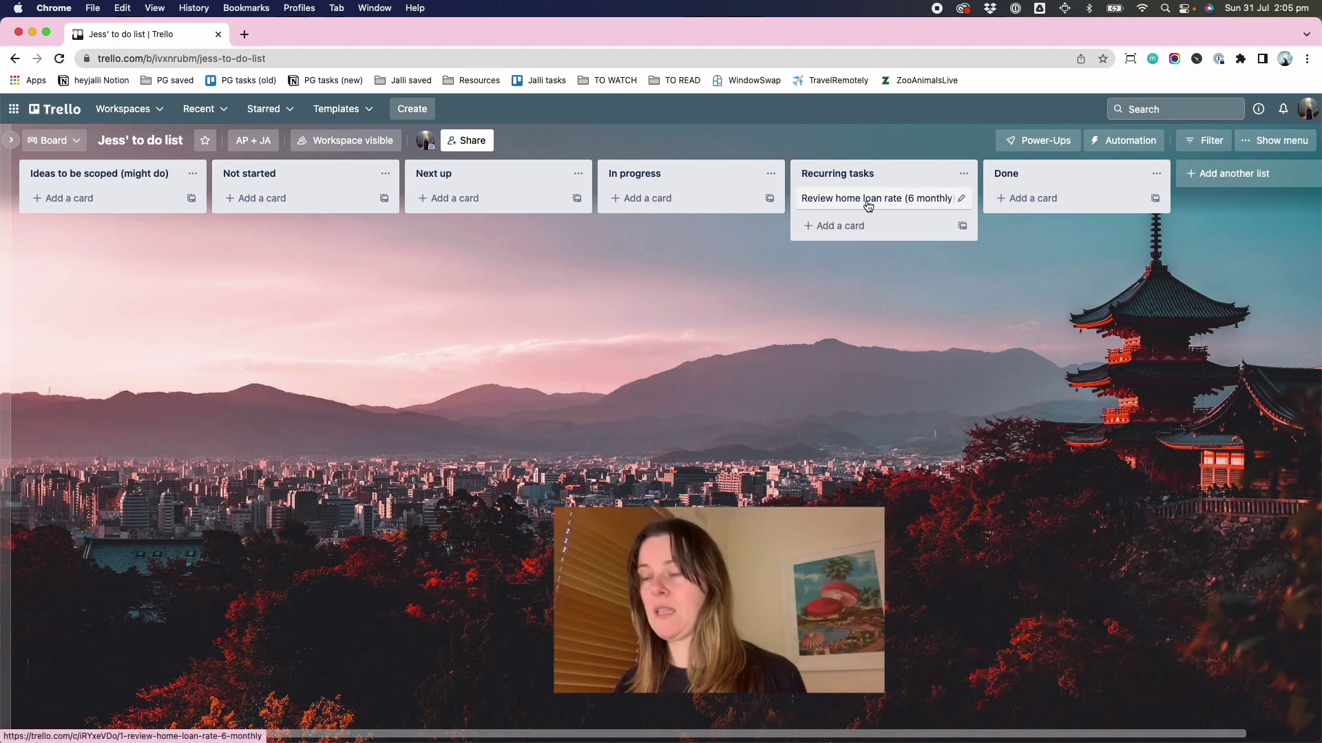
pyautogui.press('d')
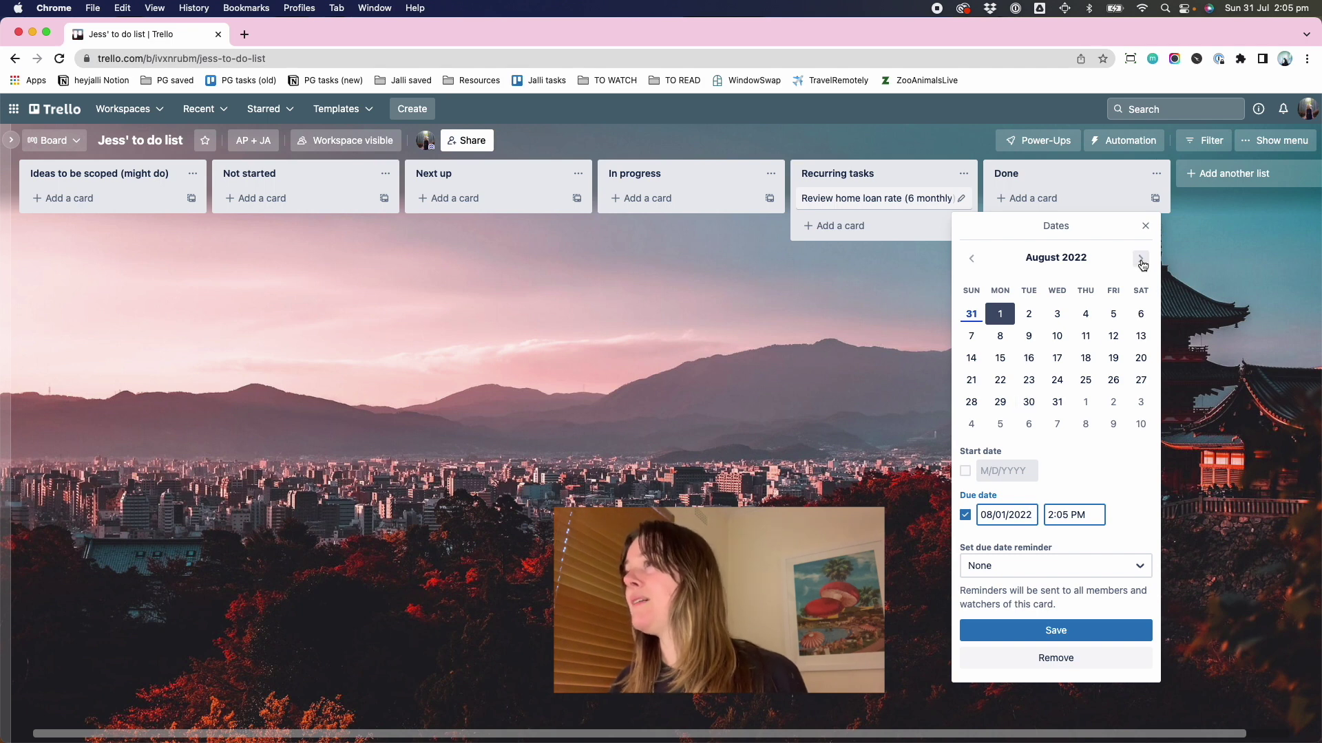
pyautogui.click(1140, 404)
pyautogui.click(1074, 515)
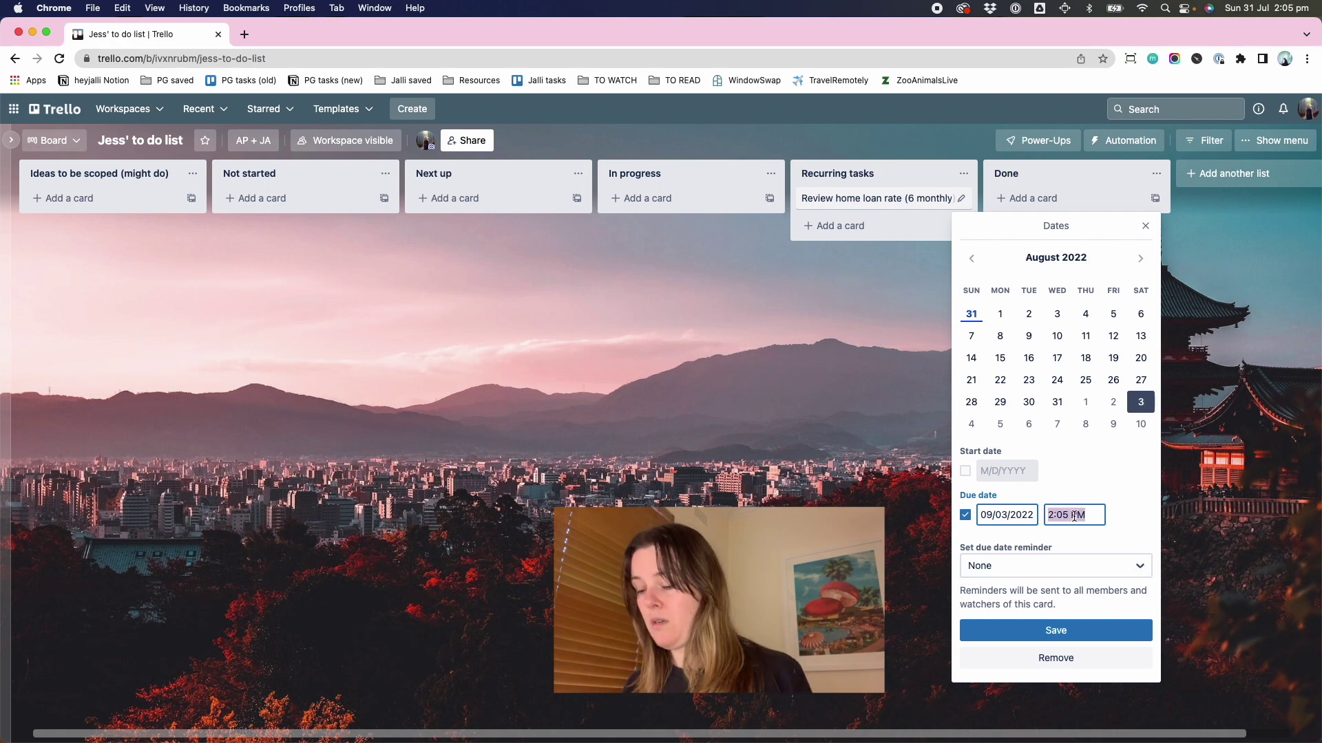
pyautogui.write('6pm')
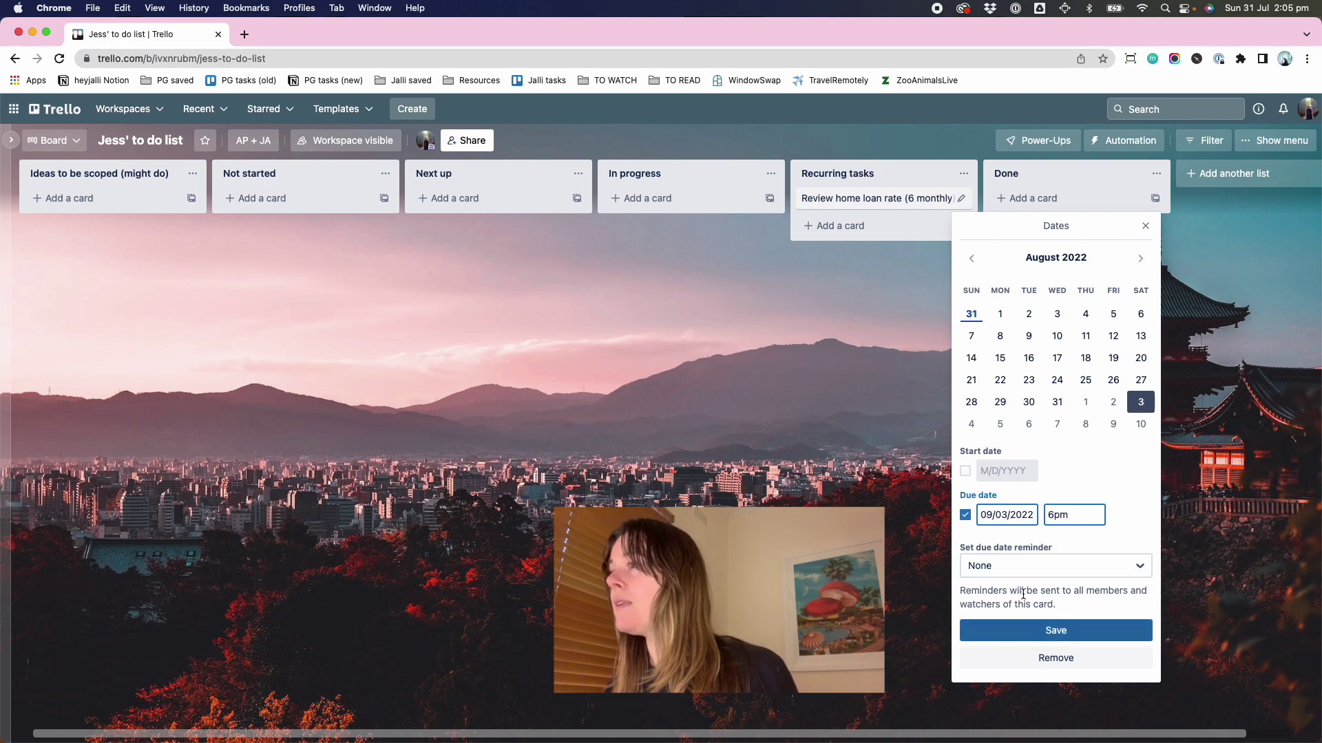
pyautogui.click(1055, 629)
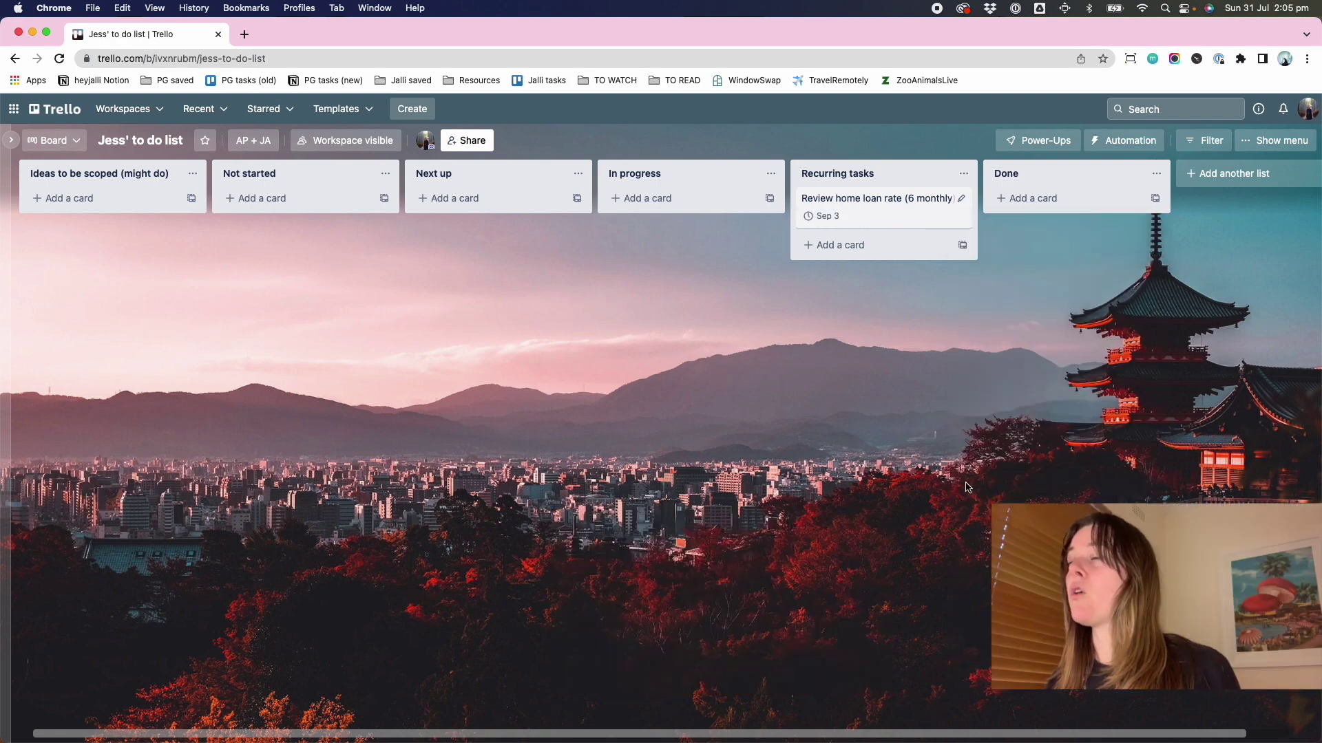
# Step: Check the loan-rate card's Sep 3 6:00 PM due date, then begin a new list after Done
pyautogui.click(860, 212)
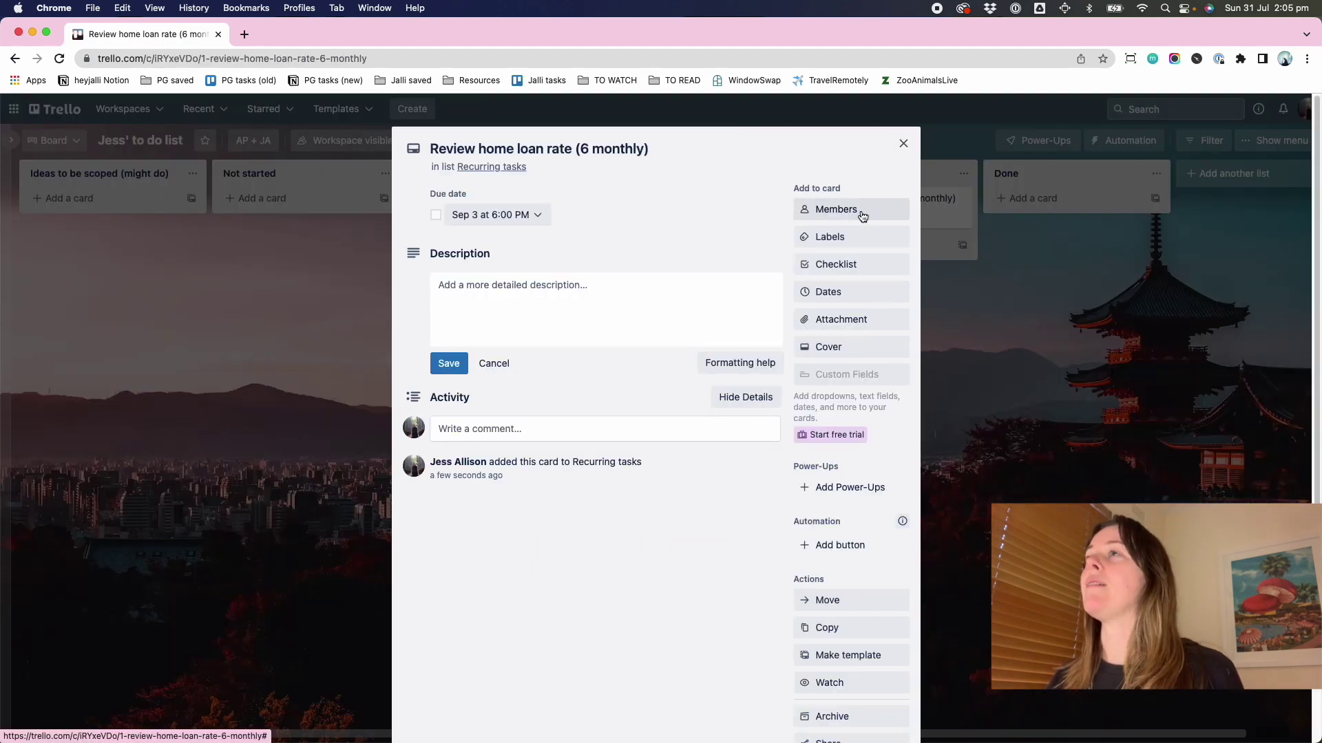
pyautogui.click(490, 216)
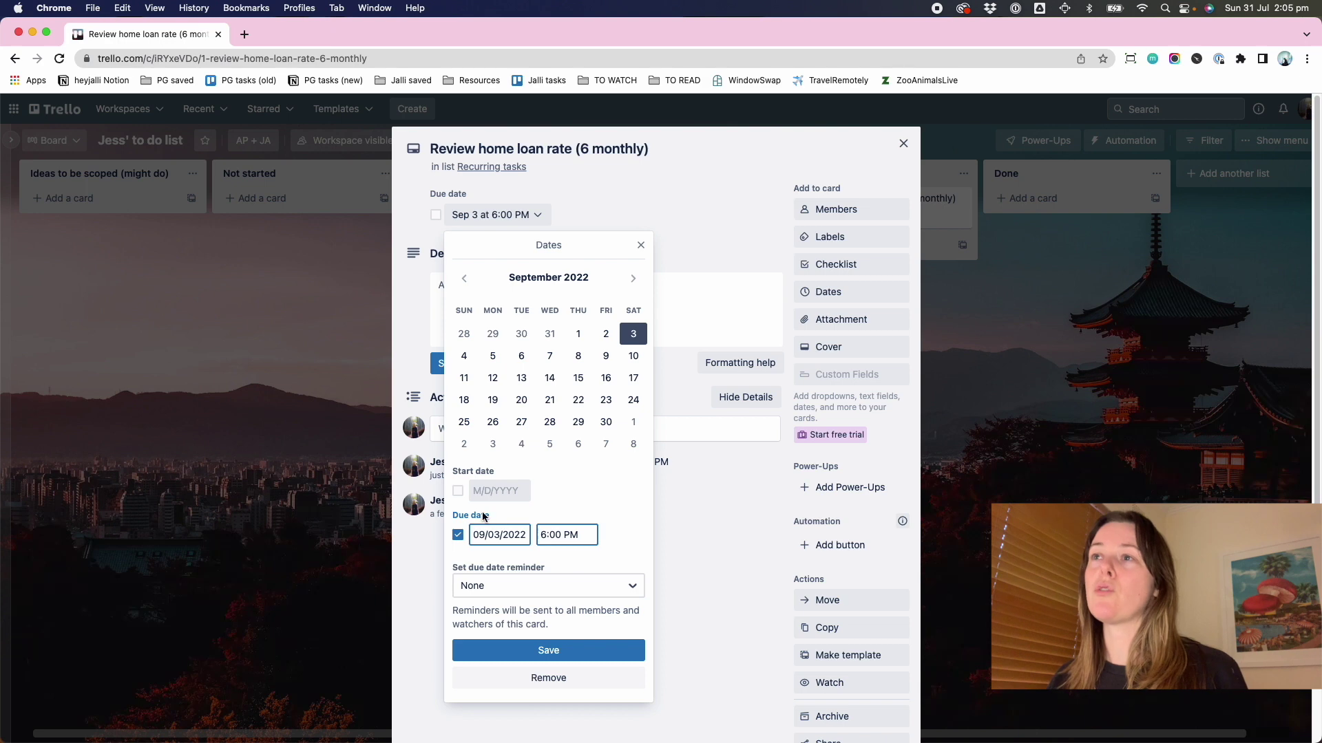
pyautogui.click(641, 245)
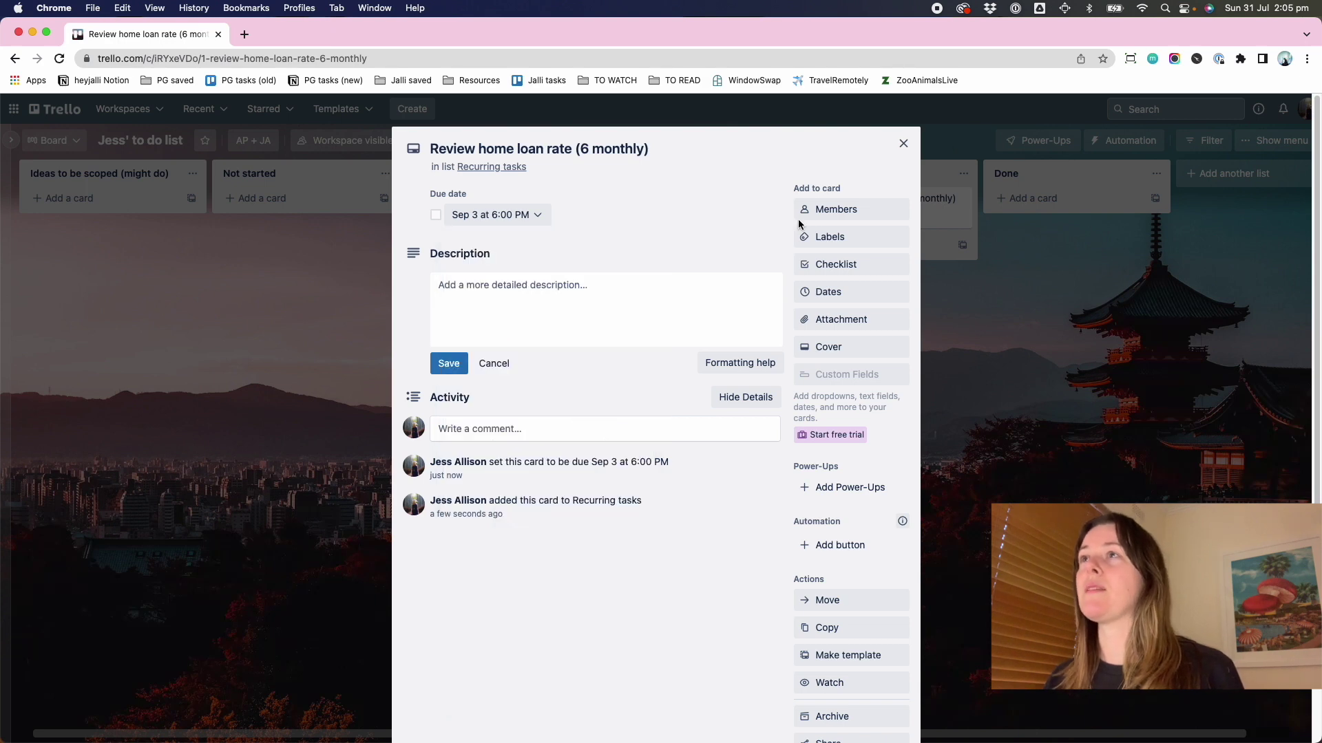
pyautogui.click(904, 143)
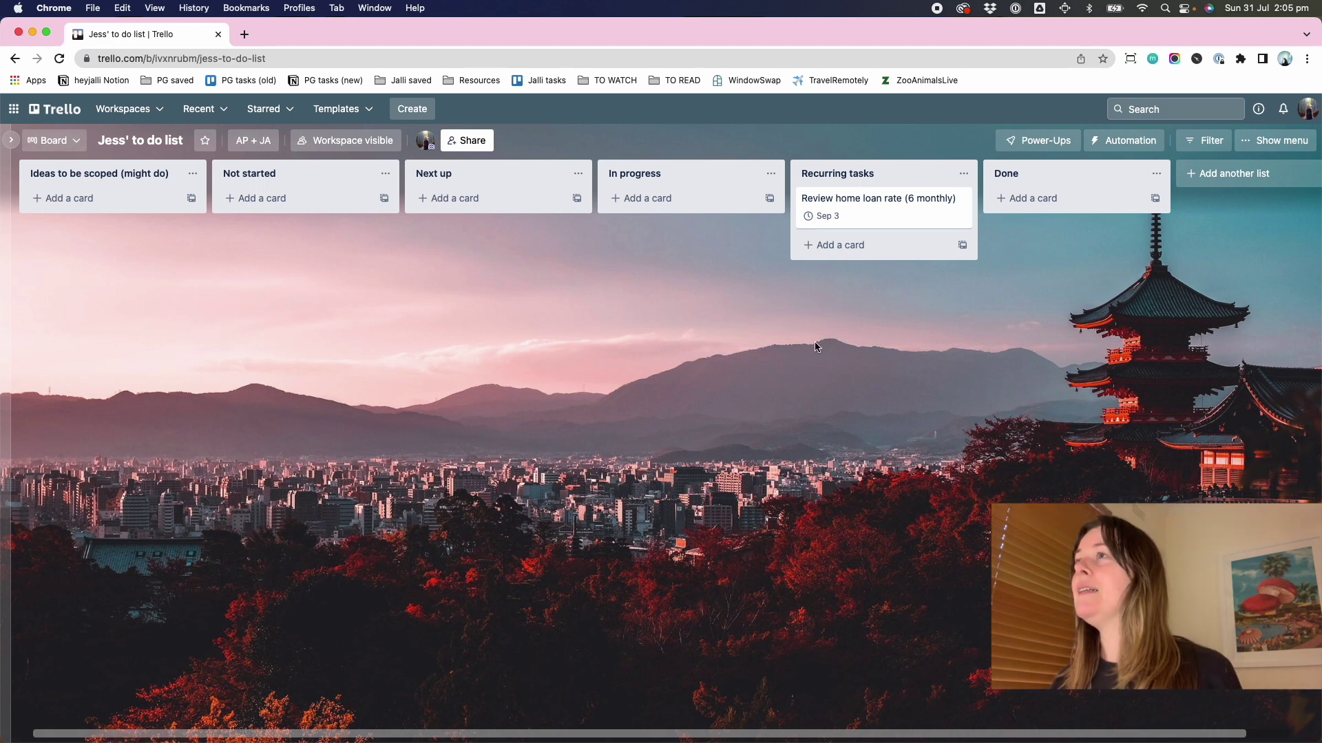
pyautogui.hscroll(2, 1136, 176)
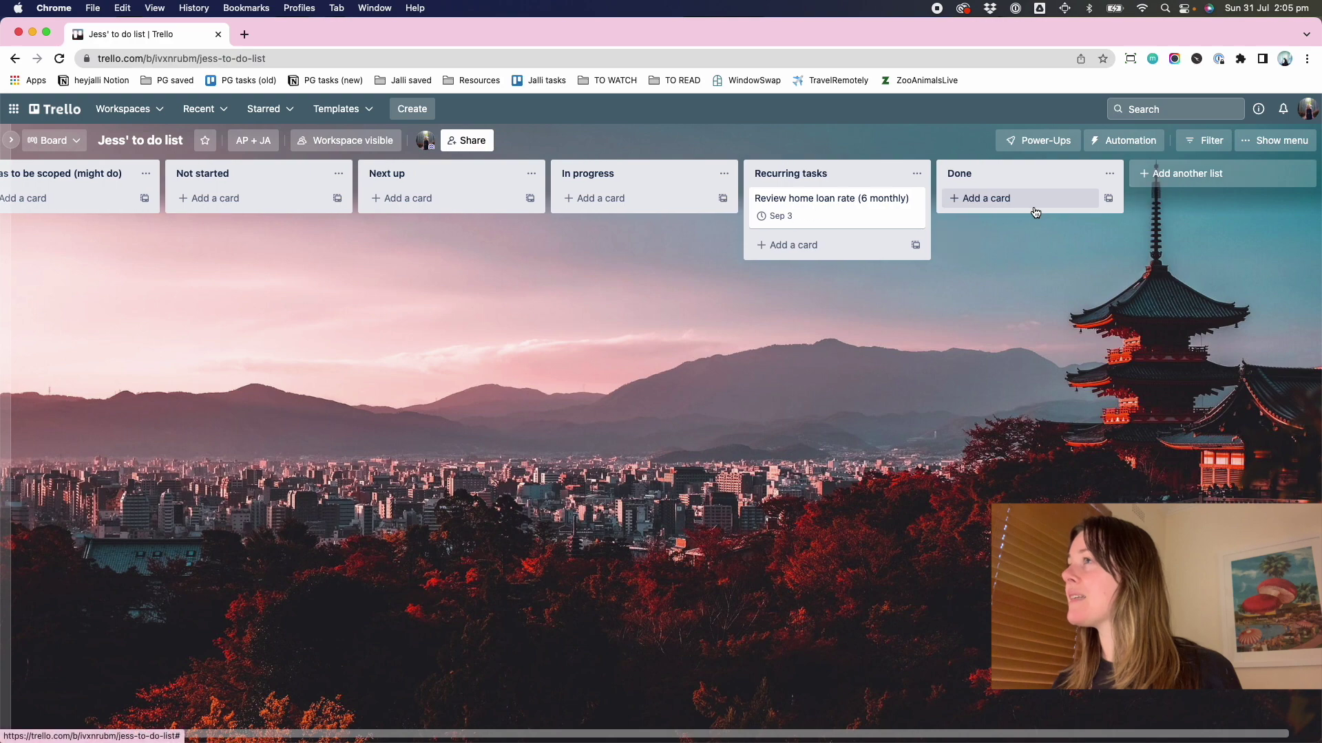
pyautogui.click(1175, 172)
# Step: Add a 'Paused/pending' list and place it between Recurring tasks and Done
pyautogui.write('Pa')
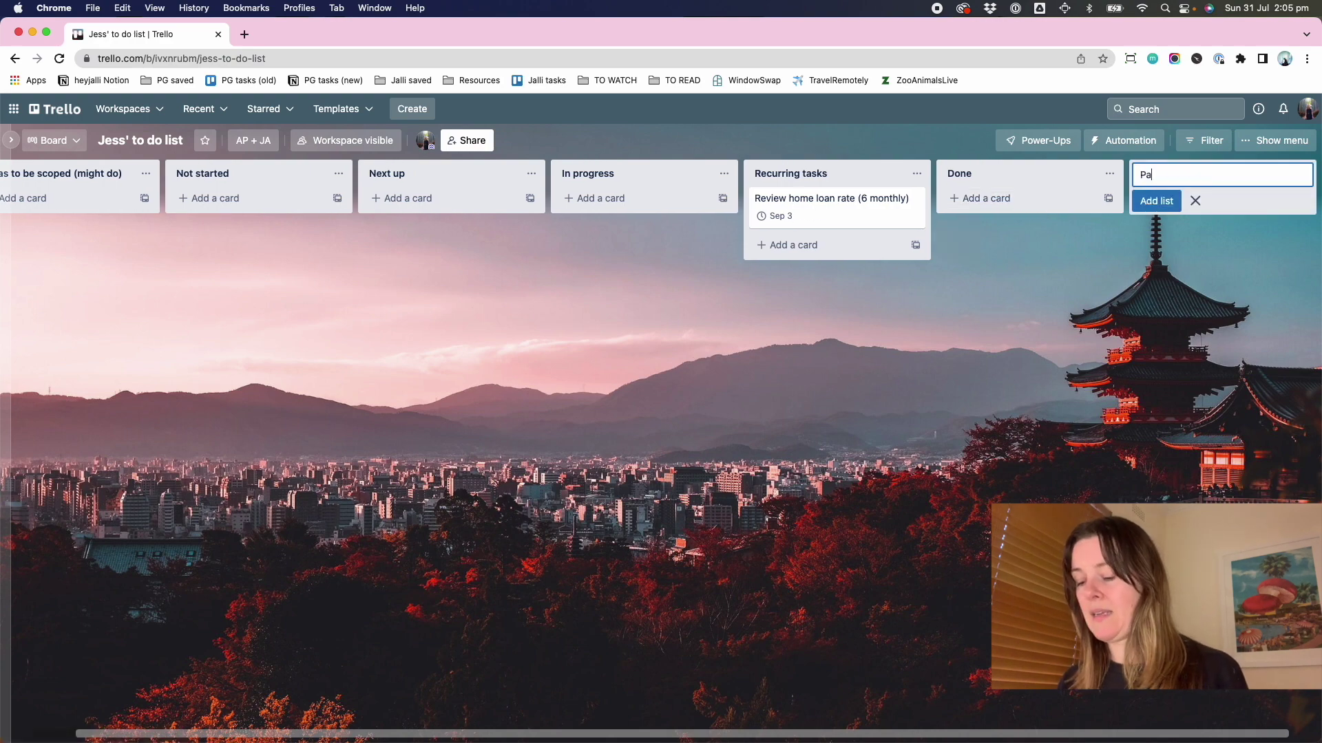
pyautogui.write('used/pending')
pyautogui.press('Return')
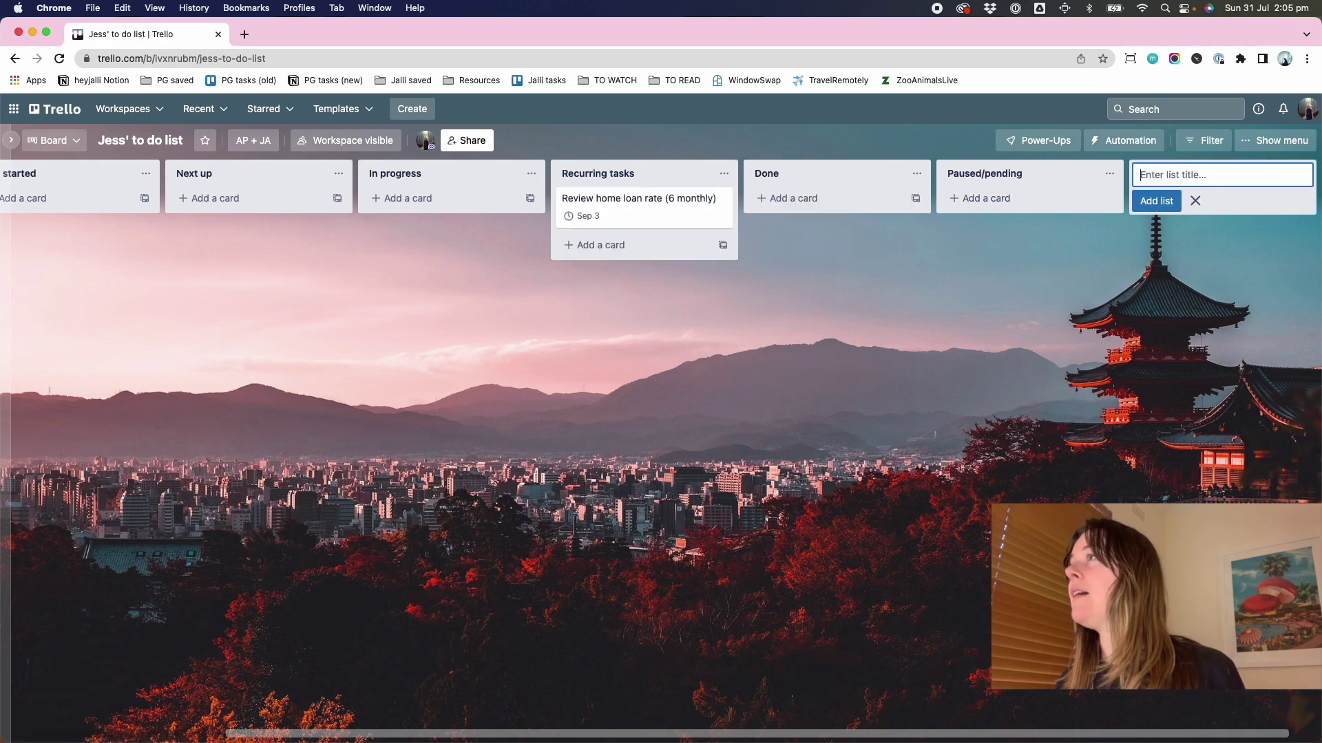
pyautogui.press('Escape')
pyautogui.moveTo(988, 172); pyautogui.dragTo(867, 207)
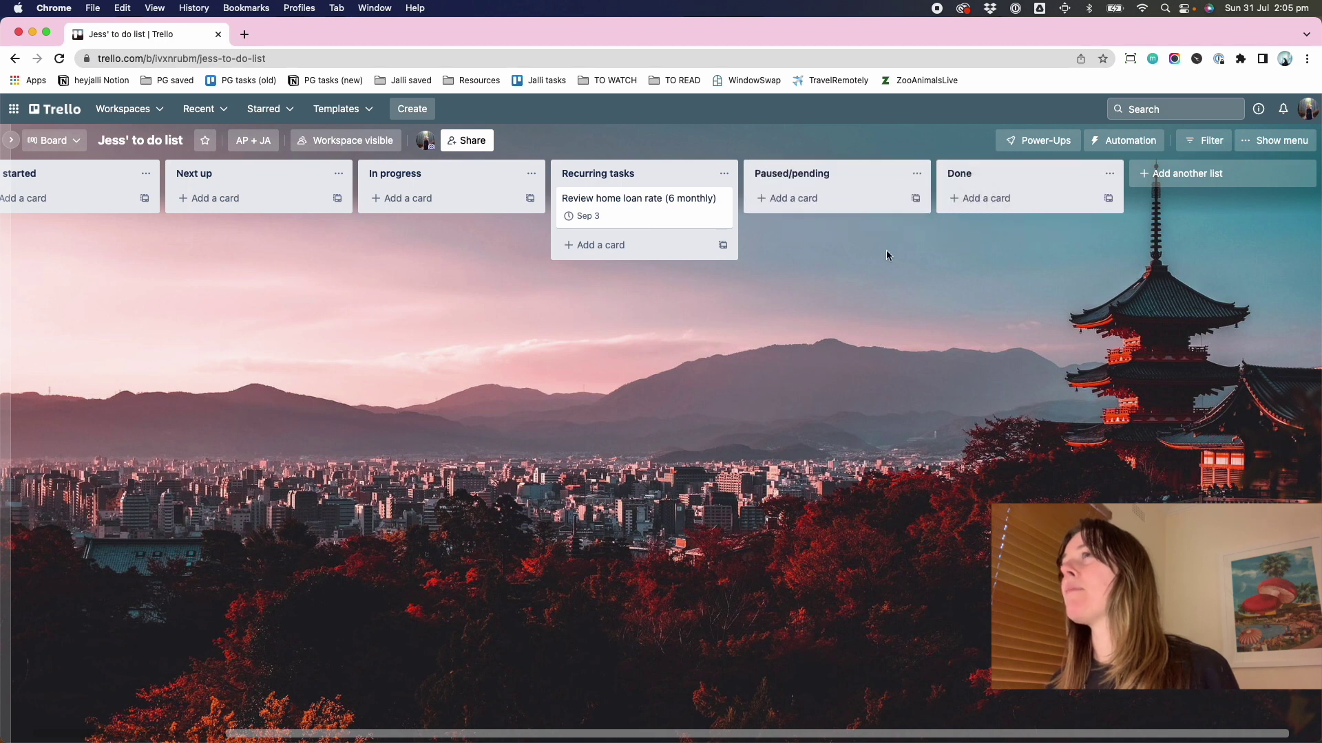
pyautogui.hscroll(-5, 922, 256)
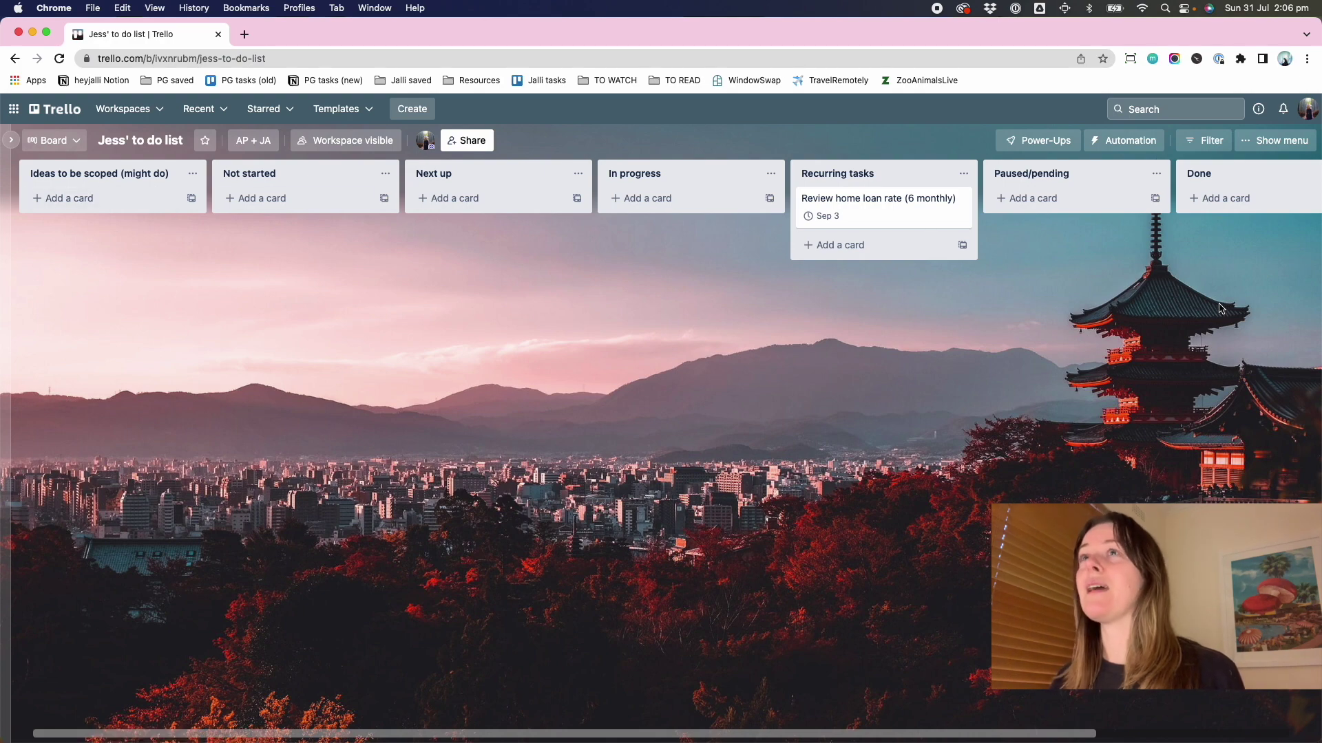
pyautogui.click(357, 109)
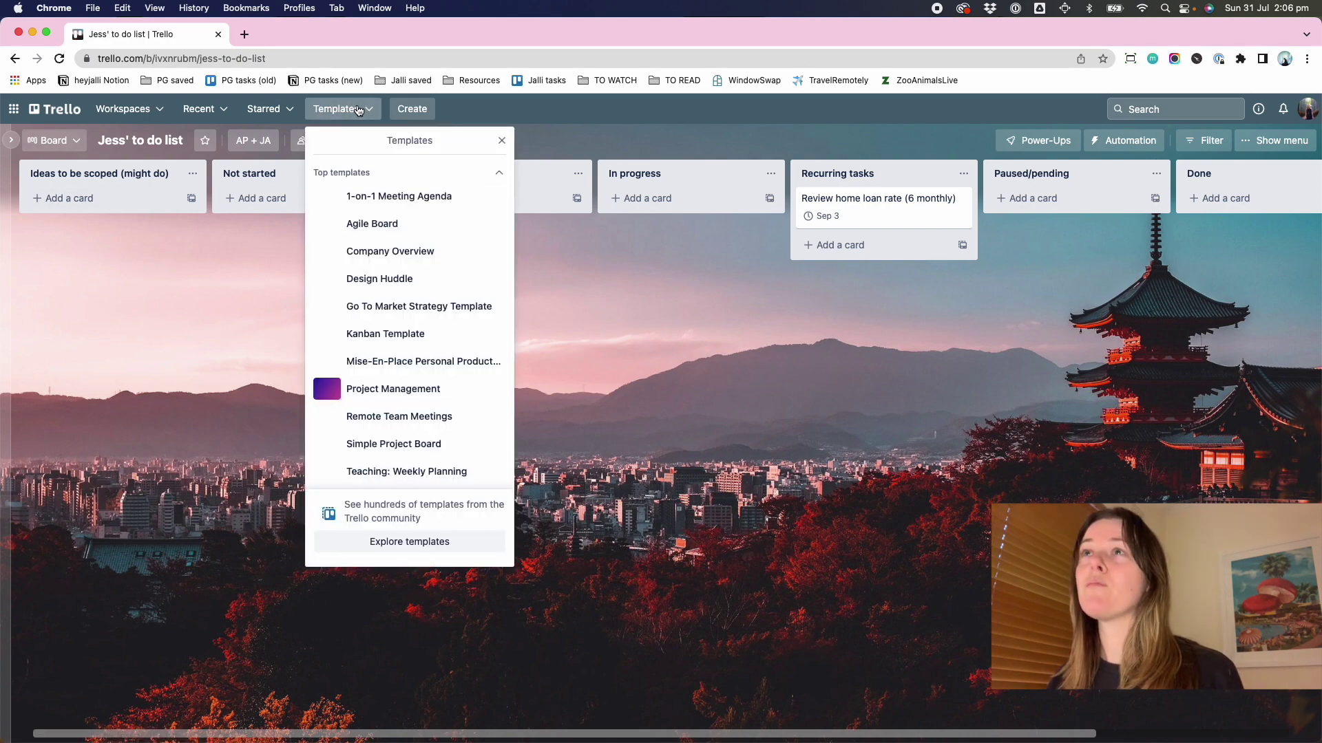
pyautogui.click(587, 265)
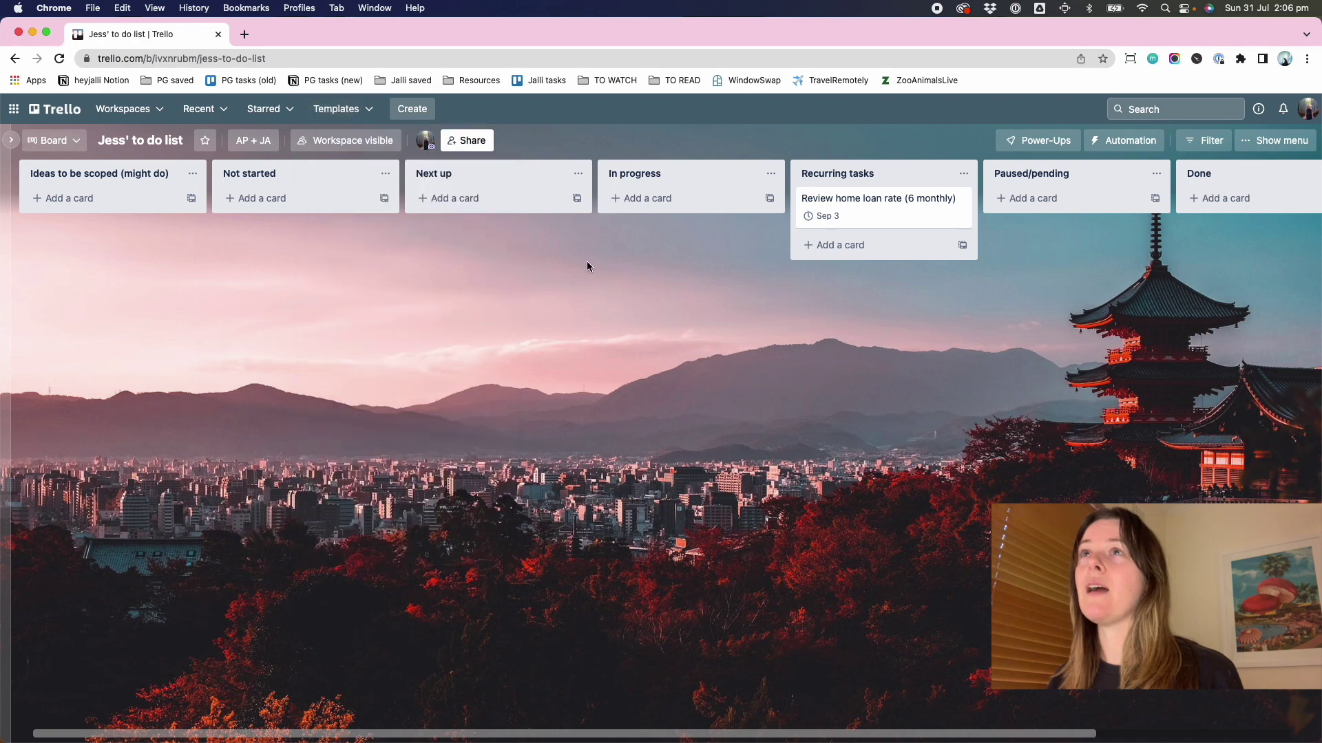
pyautogui.click(406, 111)
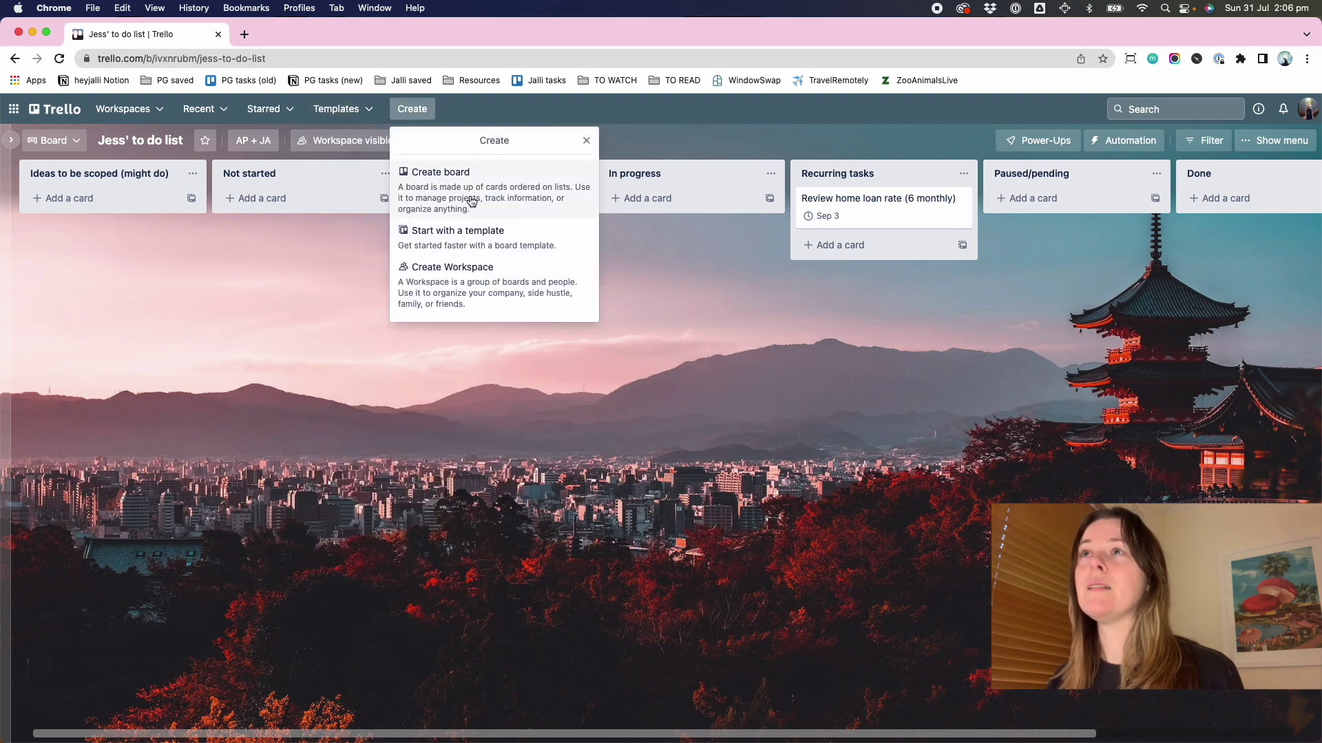
pyautogui.click(586, 141)
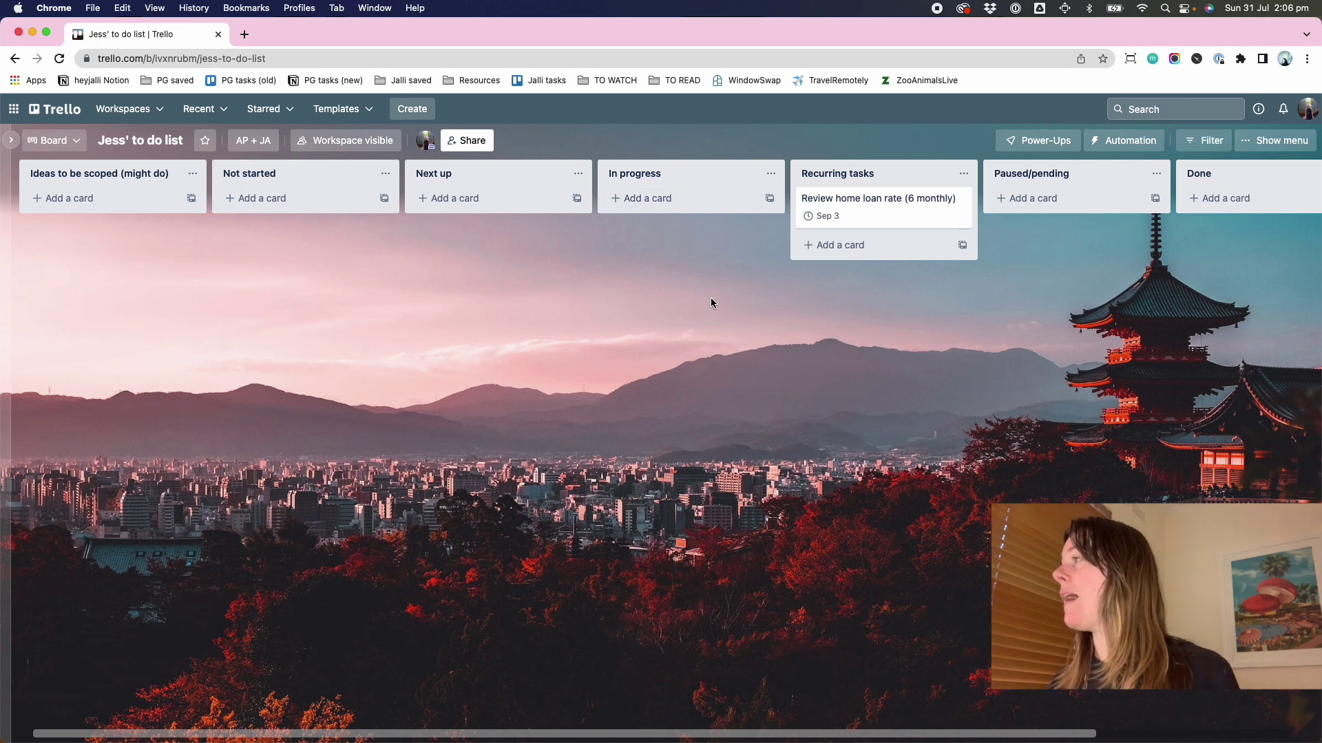
pyautogui.hscroll(1, 711, 300)
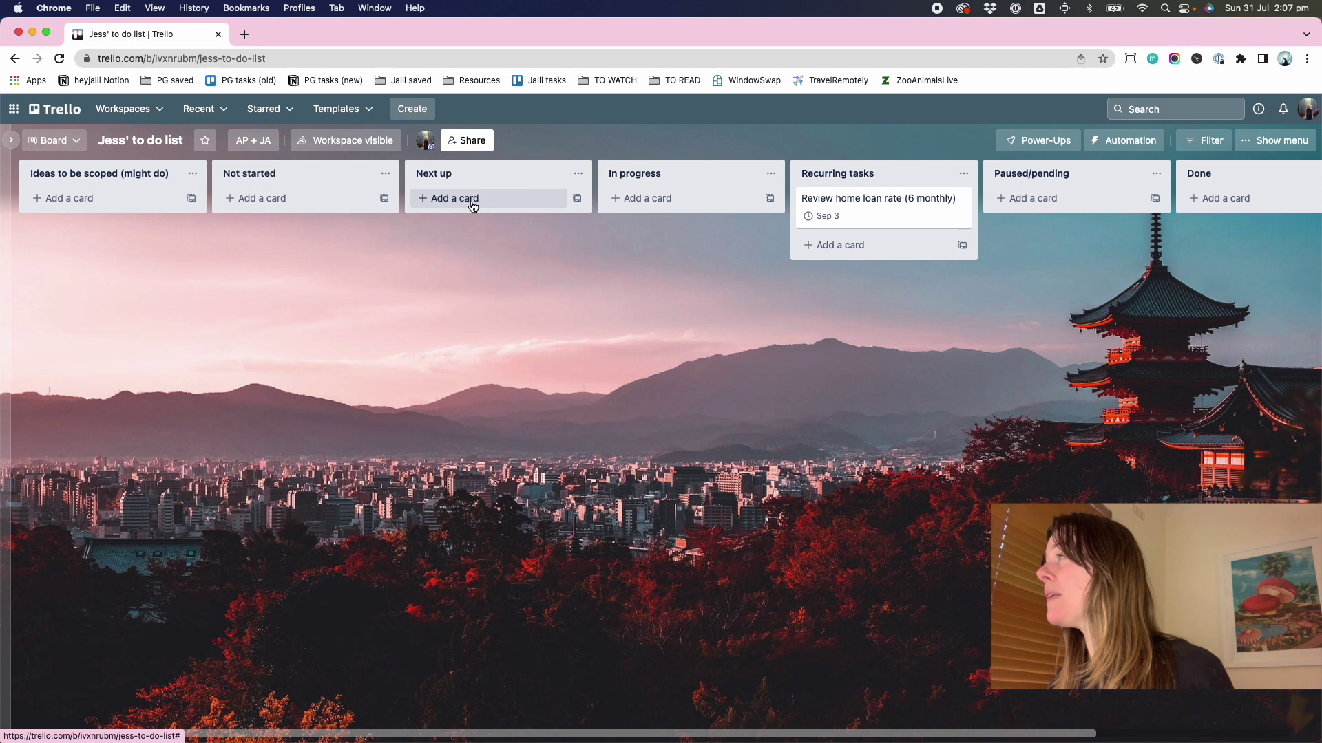
pyautogui.click(252, 198)
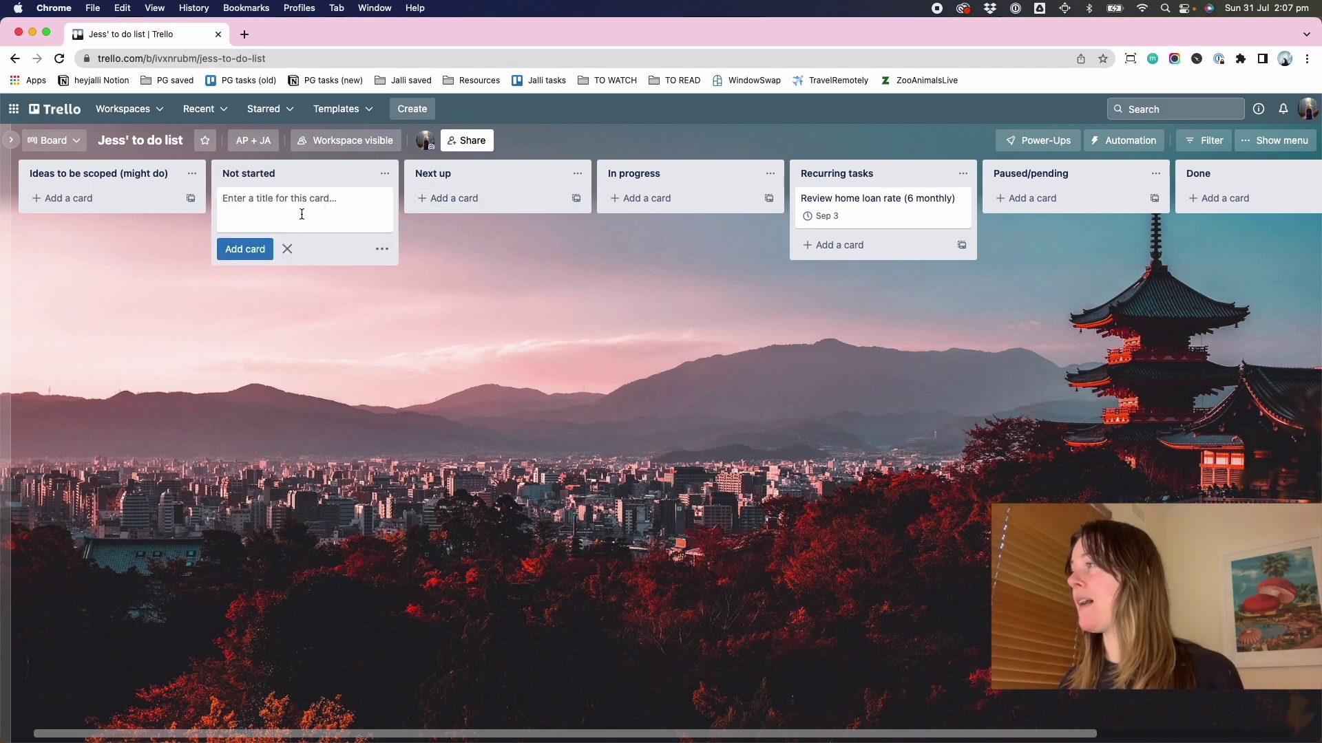
# Step: Add a 'Clear Gmail old content' card to the Not started list
pyautogui.write('Cle')
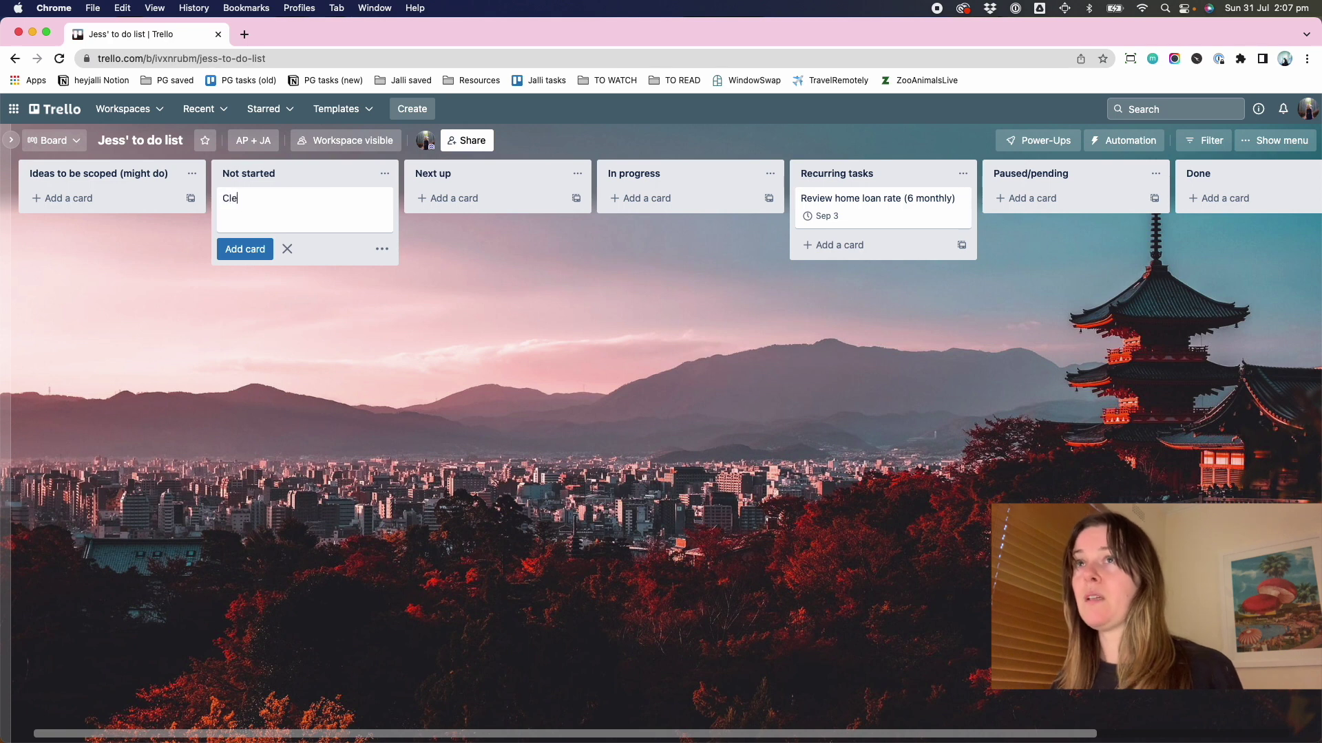
pyautogui.write('ar Gmail')
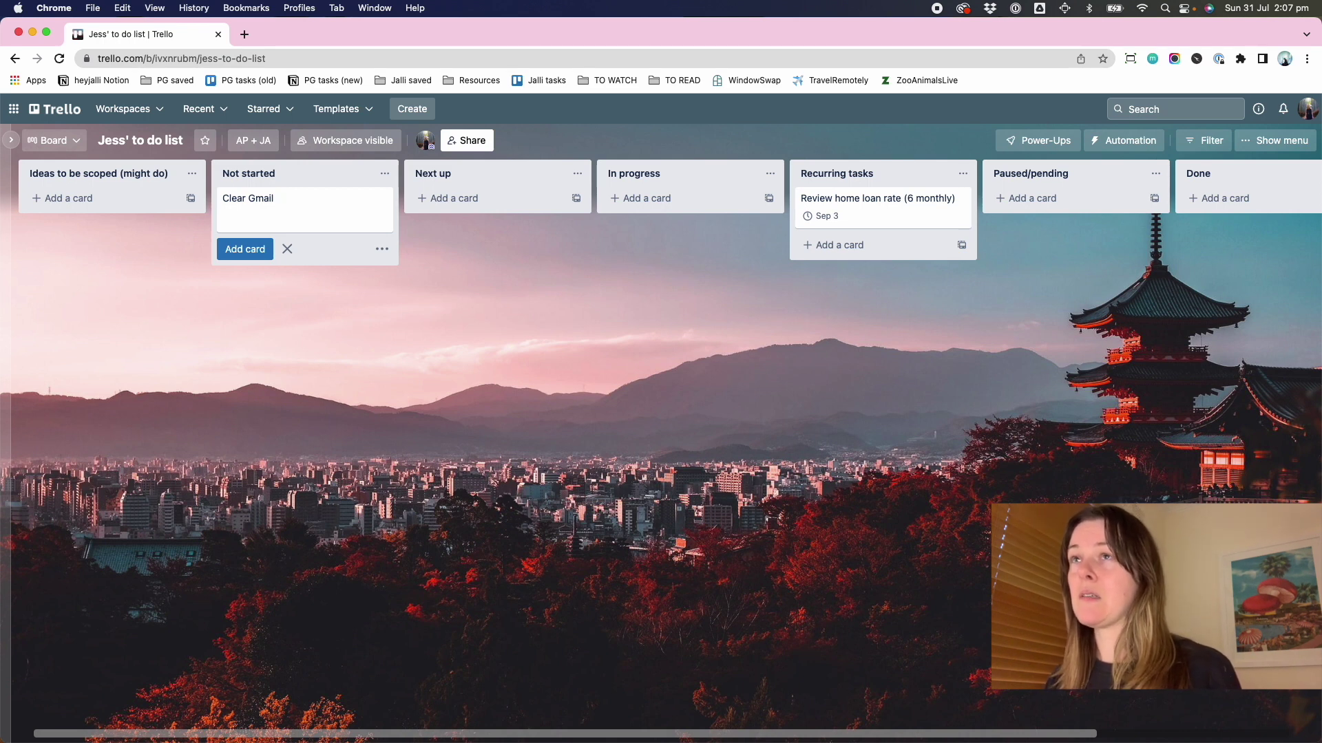
pyautogui.write('ccontent')
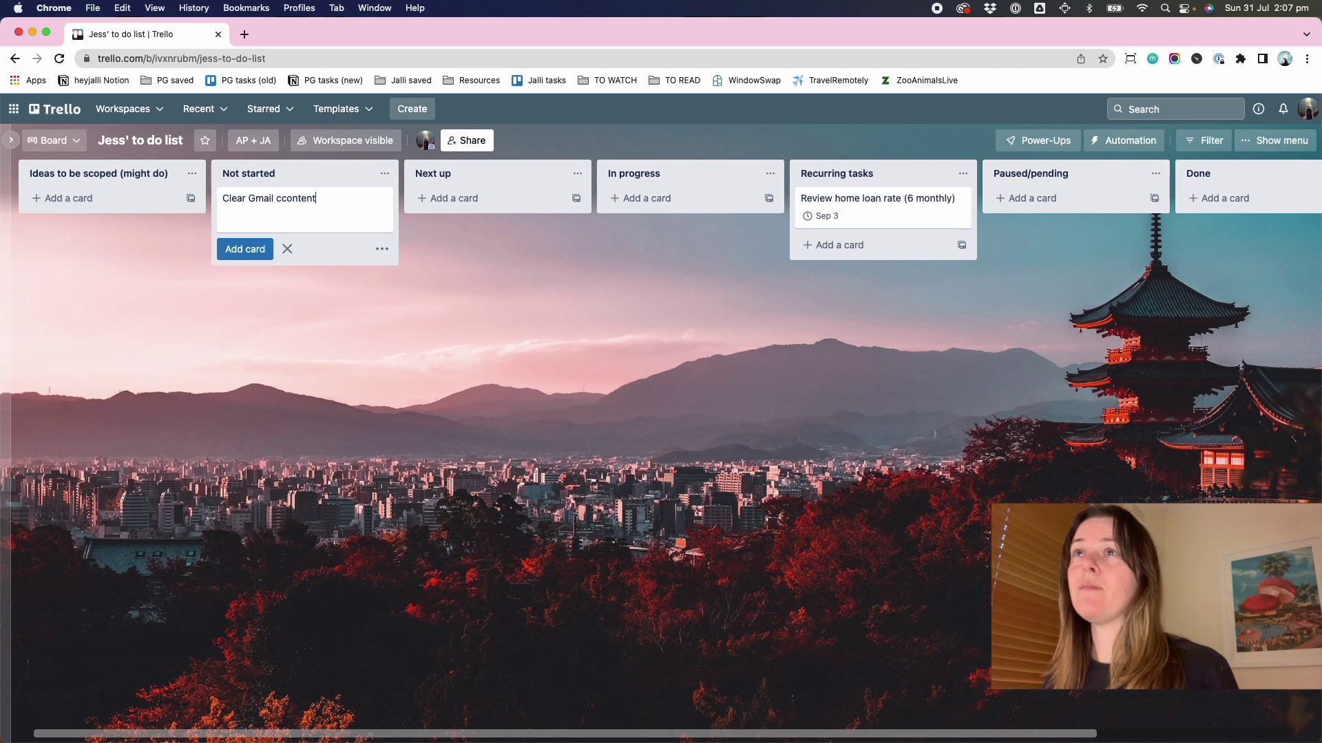
pyautogui.press('BackSpace')
pyautogui.press('BackSpace')
pyautogui.press('BackSpace')
pyautogui.press('BackSpace')
pyautogui.write('onen')
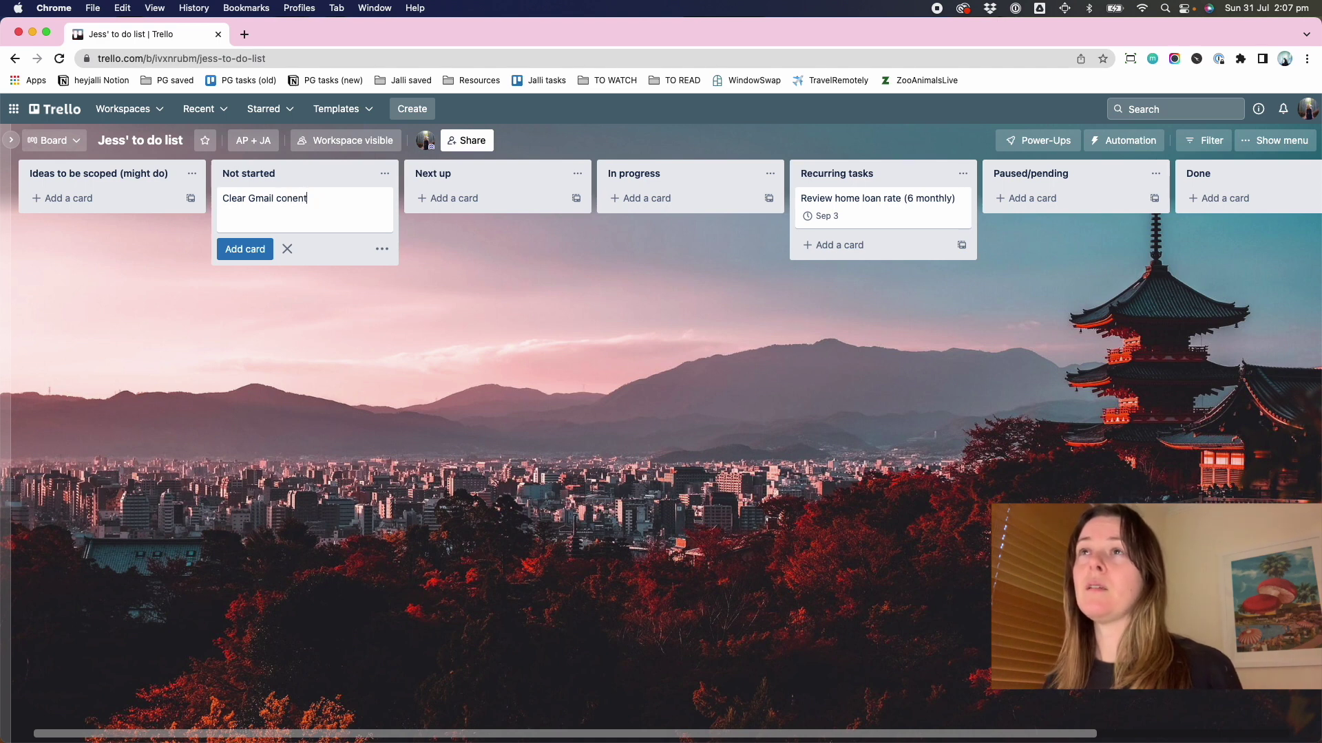
pyautogui.press('BackSpace')
pyautogui.press('BackSpace')
pyautogui.press('BackSpace')
pyautogui.write('old cont')
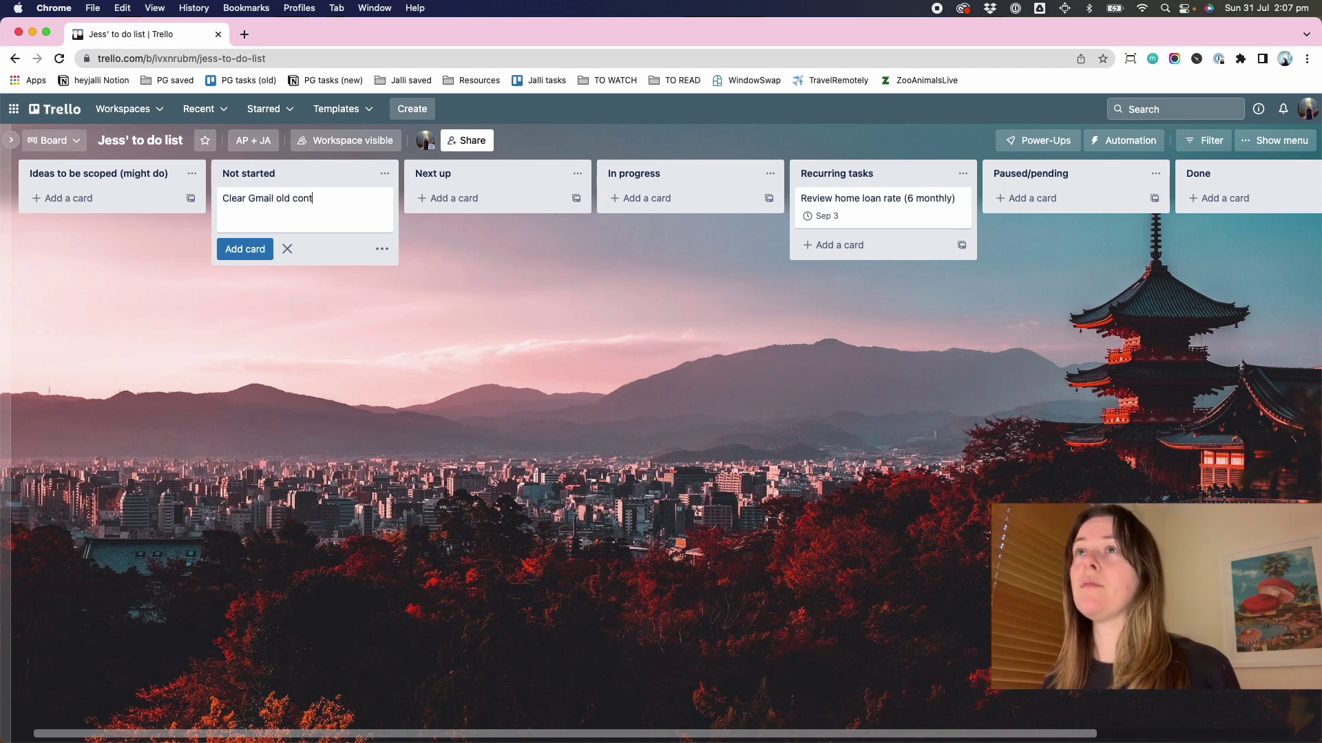
pyautogui.write('ent')
pyautogui.press('Return')
pyautogui.press('Escape')
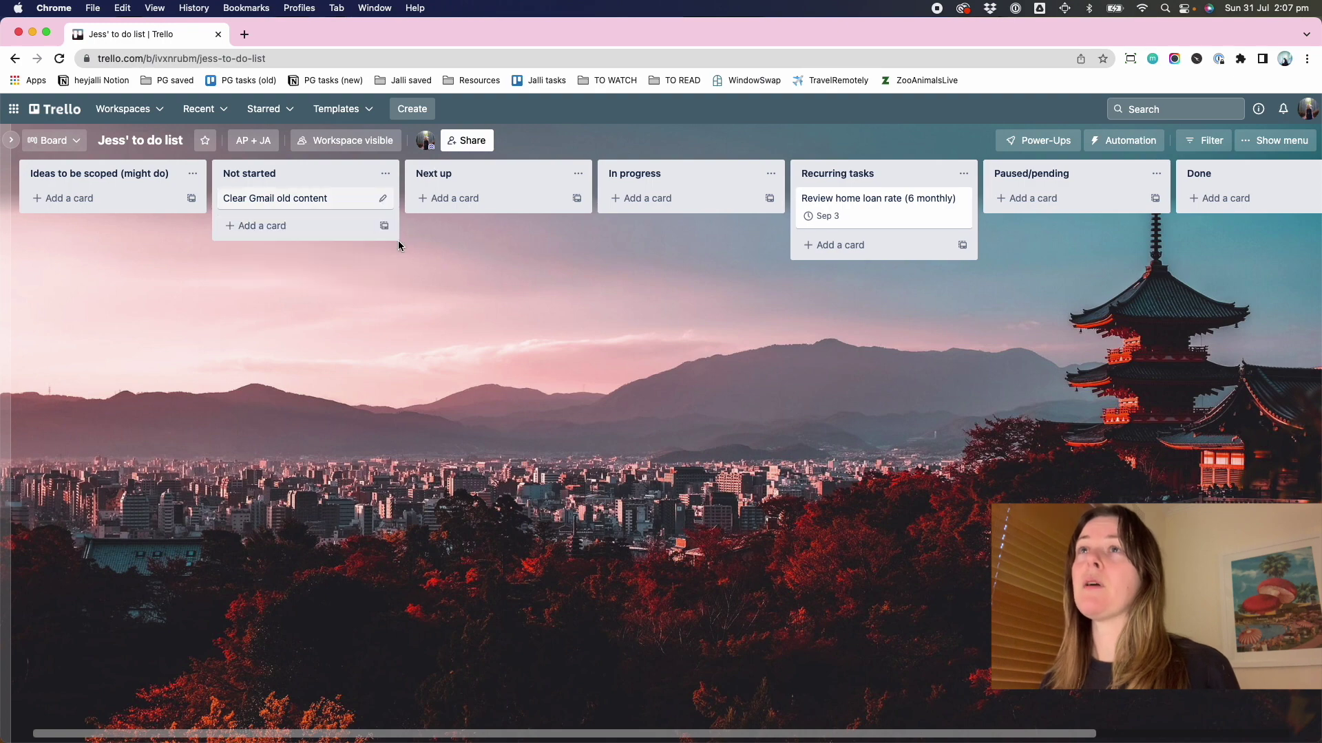
pyautogui.click(324, 206)
pyautogui.click(536, 252)
# Step: Save a 'To do:' description with bullets: audit old emails, delete unneeded items, save attachments to Dropbox
pyautogui.write('To do:  * ')
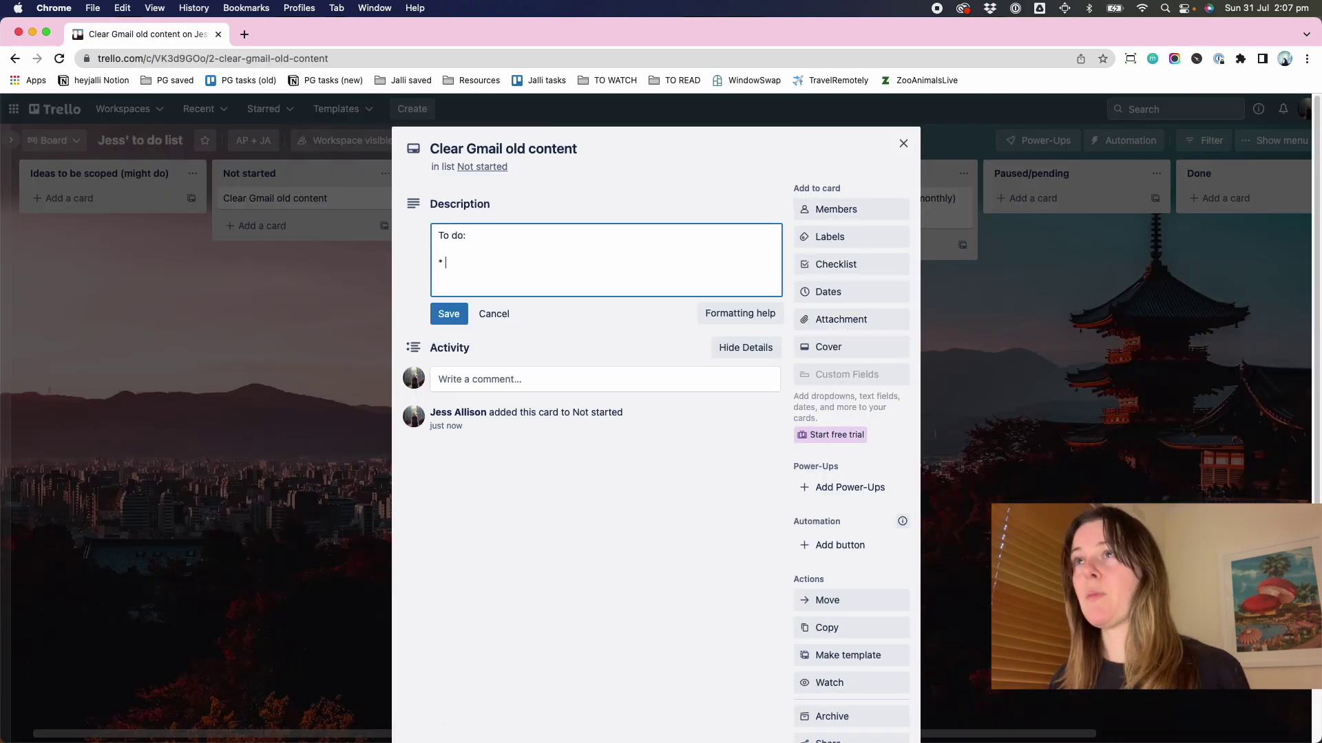
pyautogui.write('Audit')
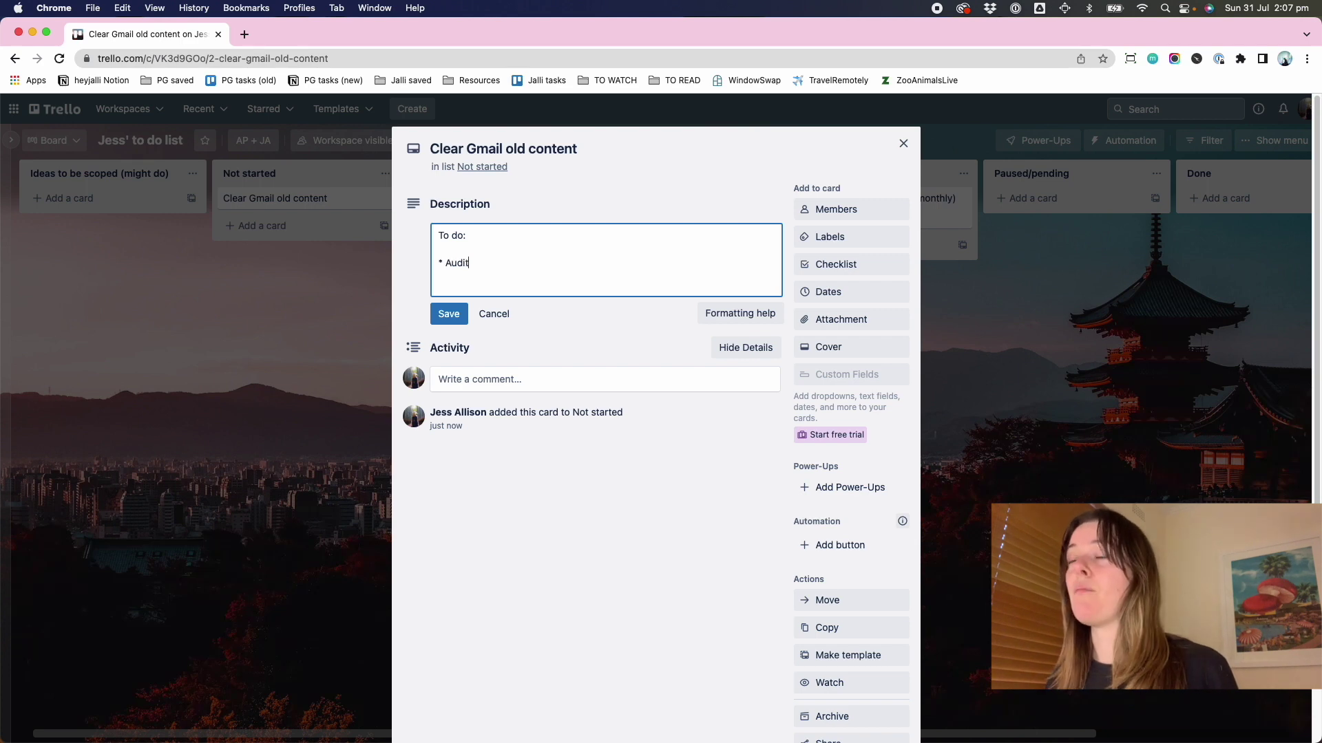
pyautogui.write(' o')
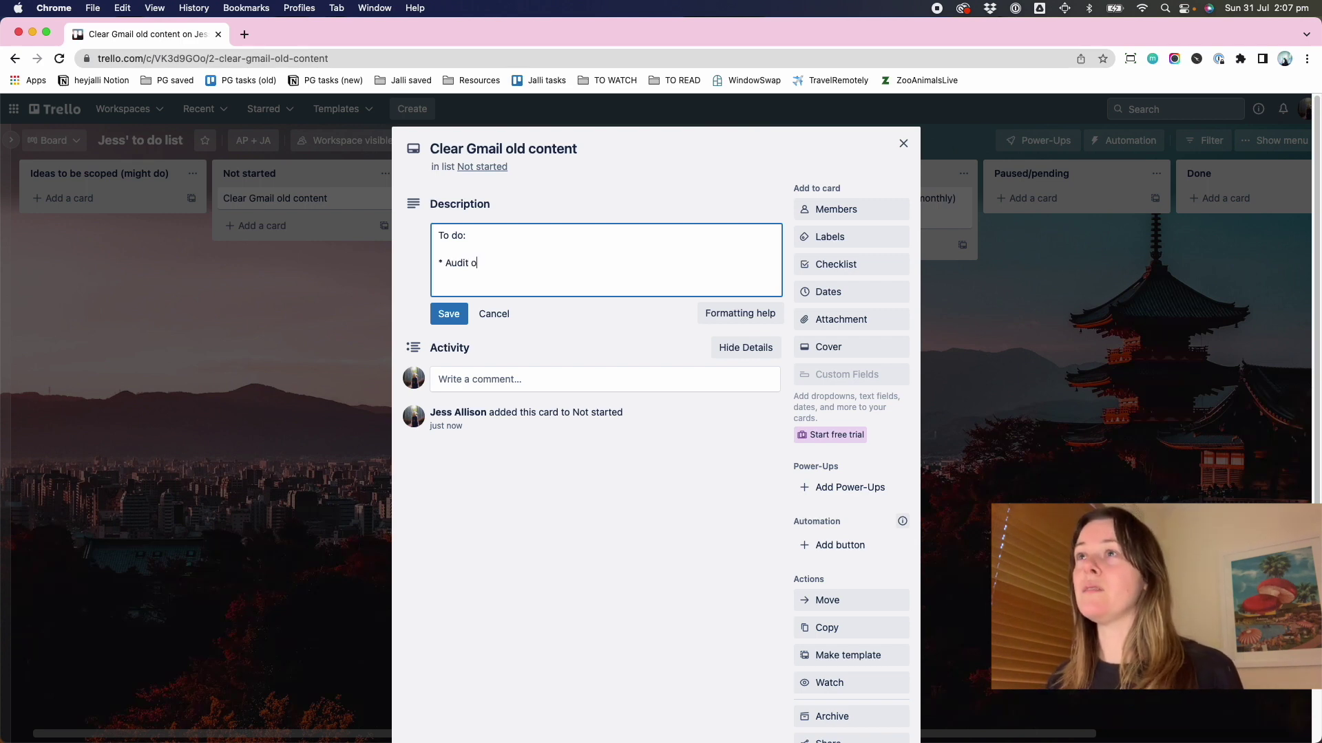
pyautogui.write('ld em')
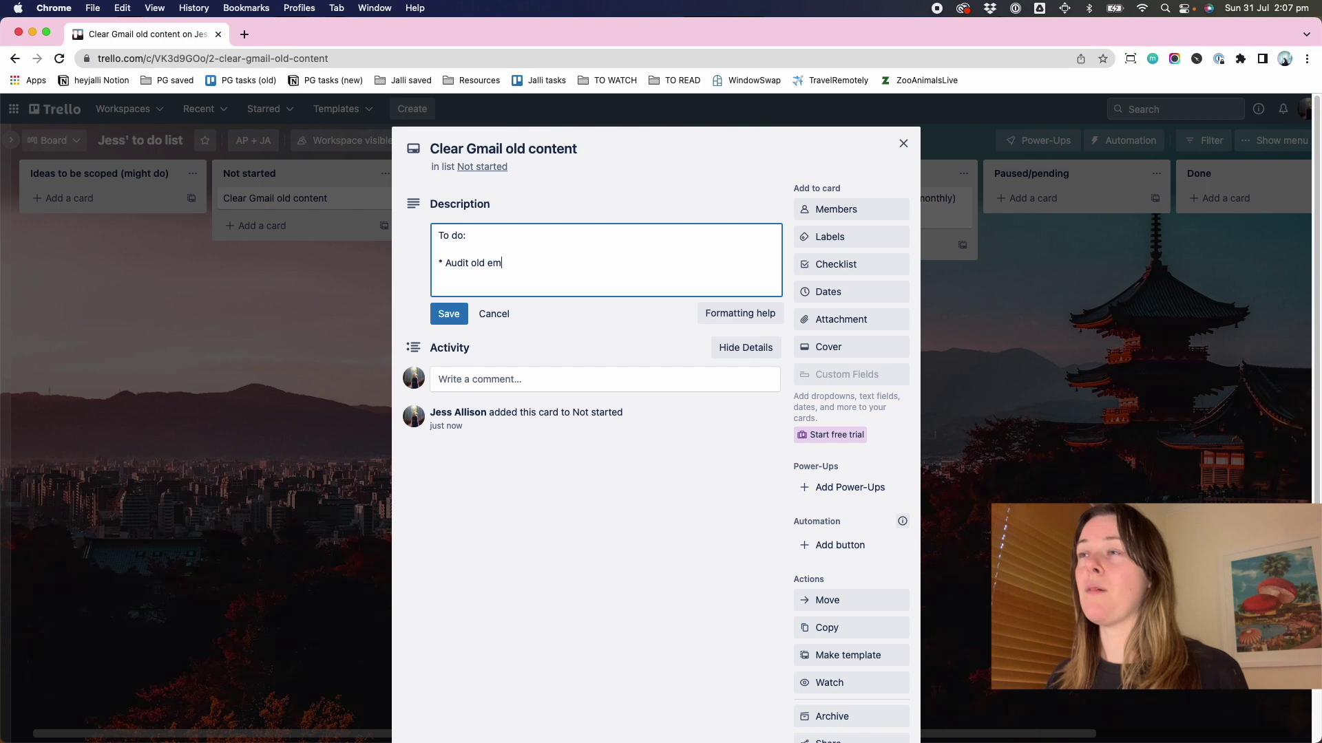
pyautogui.write('ails and attachments')
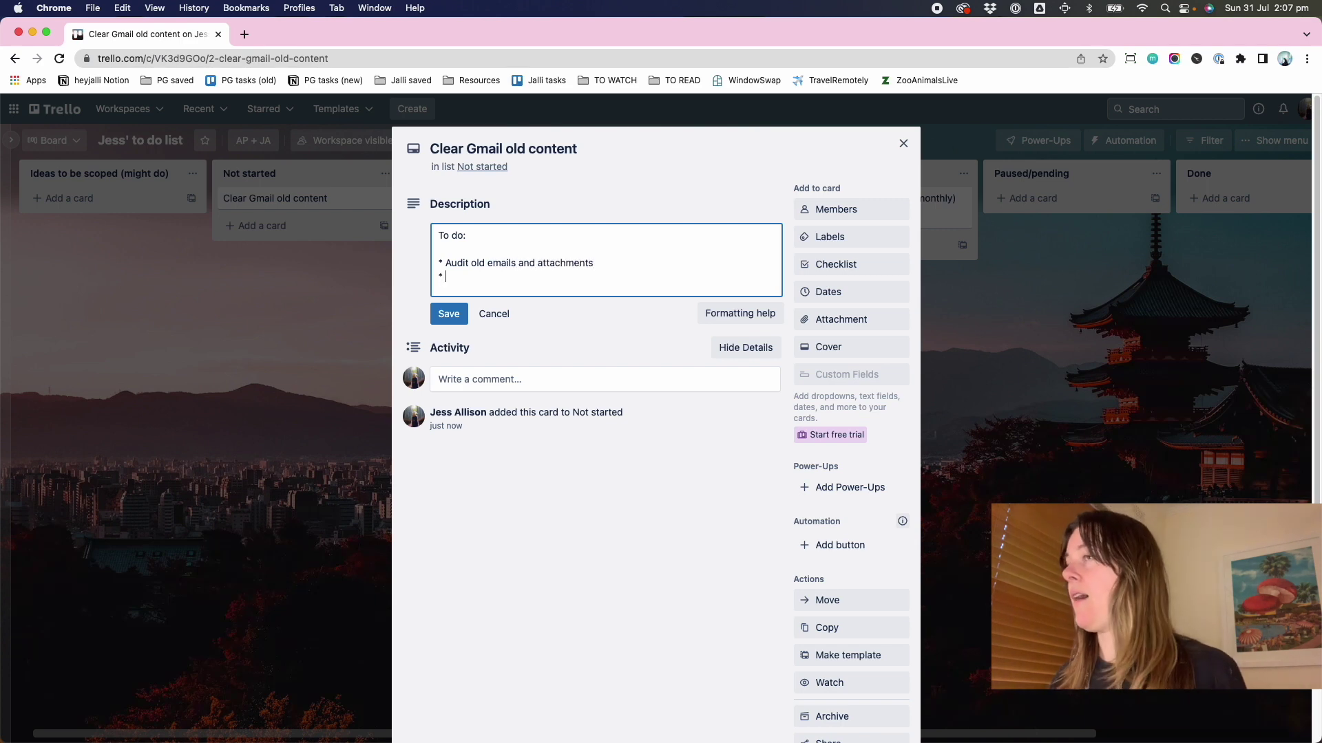
pyautogui.write(' * Delete stuf')
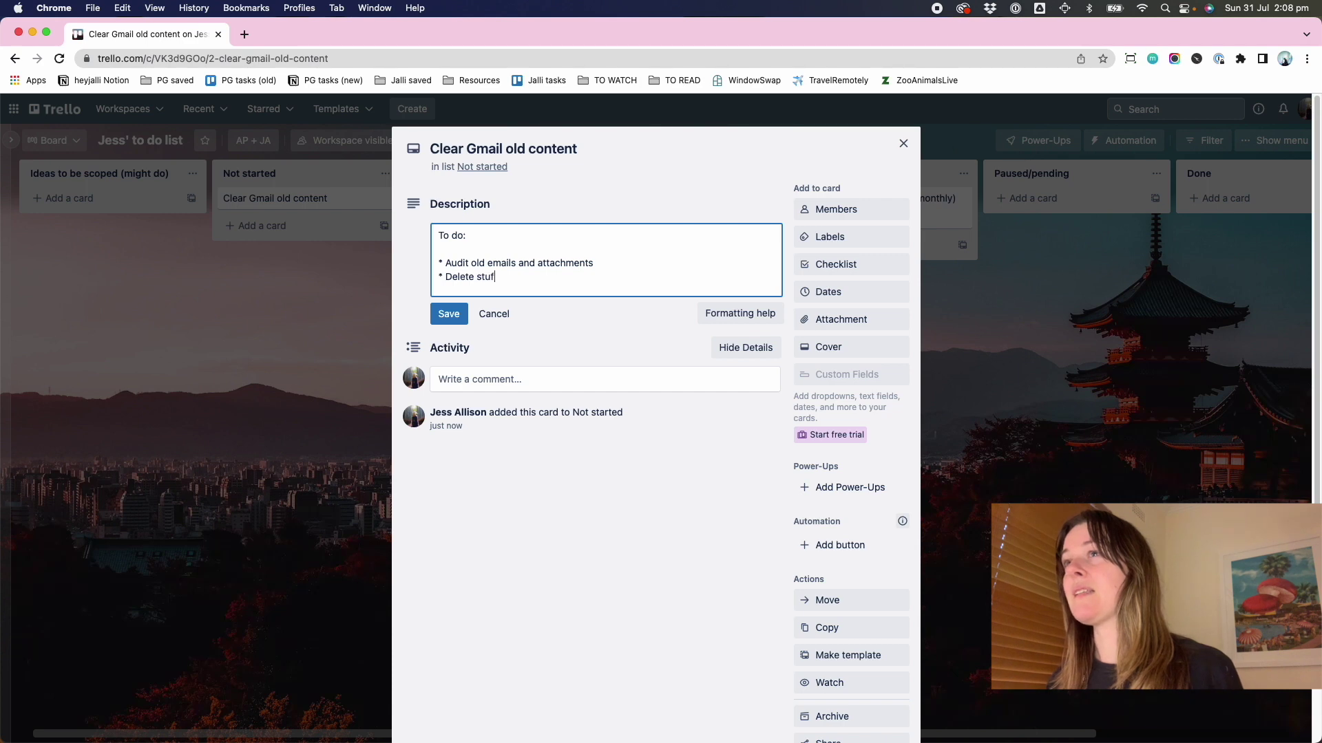
pyautogui.write("f I don't need")
pyautogui.press('Return')
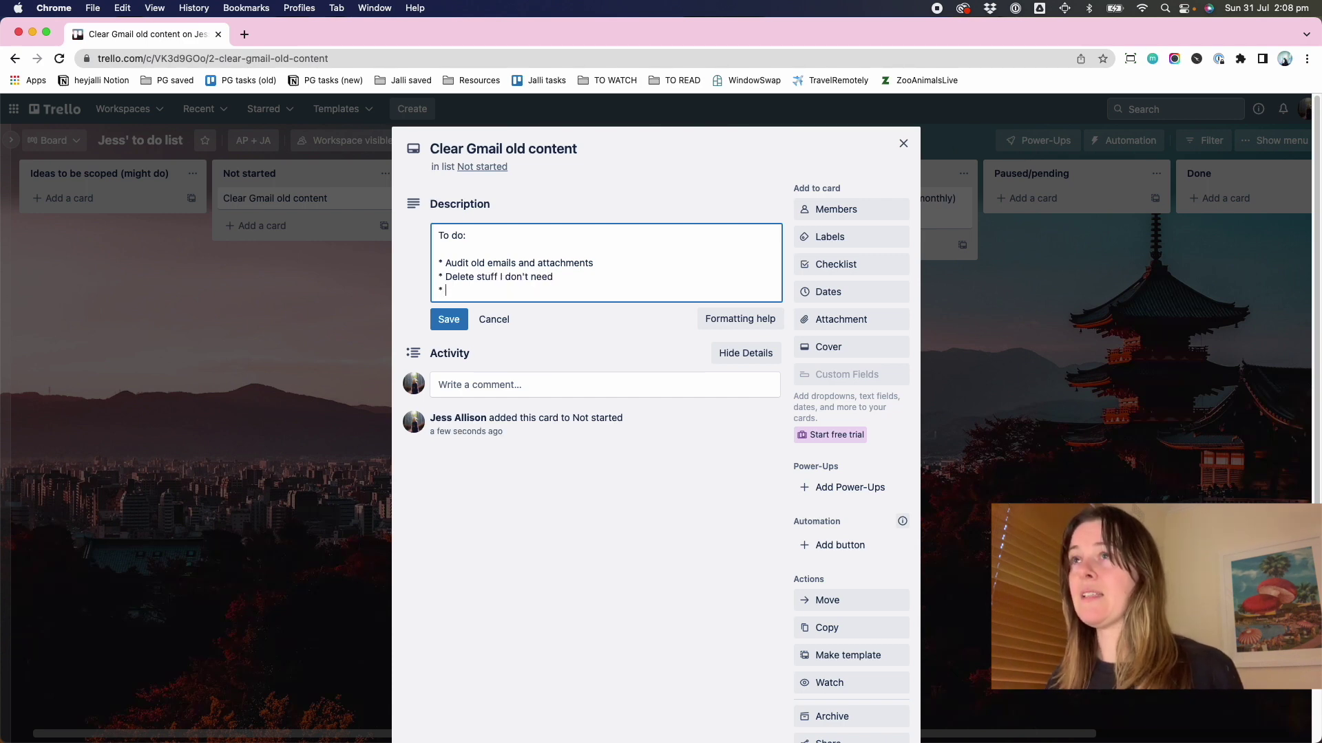
pyautogui.write('* Save at')
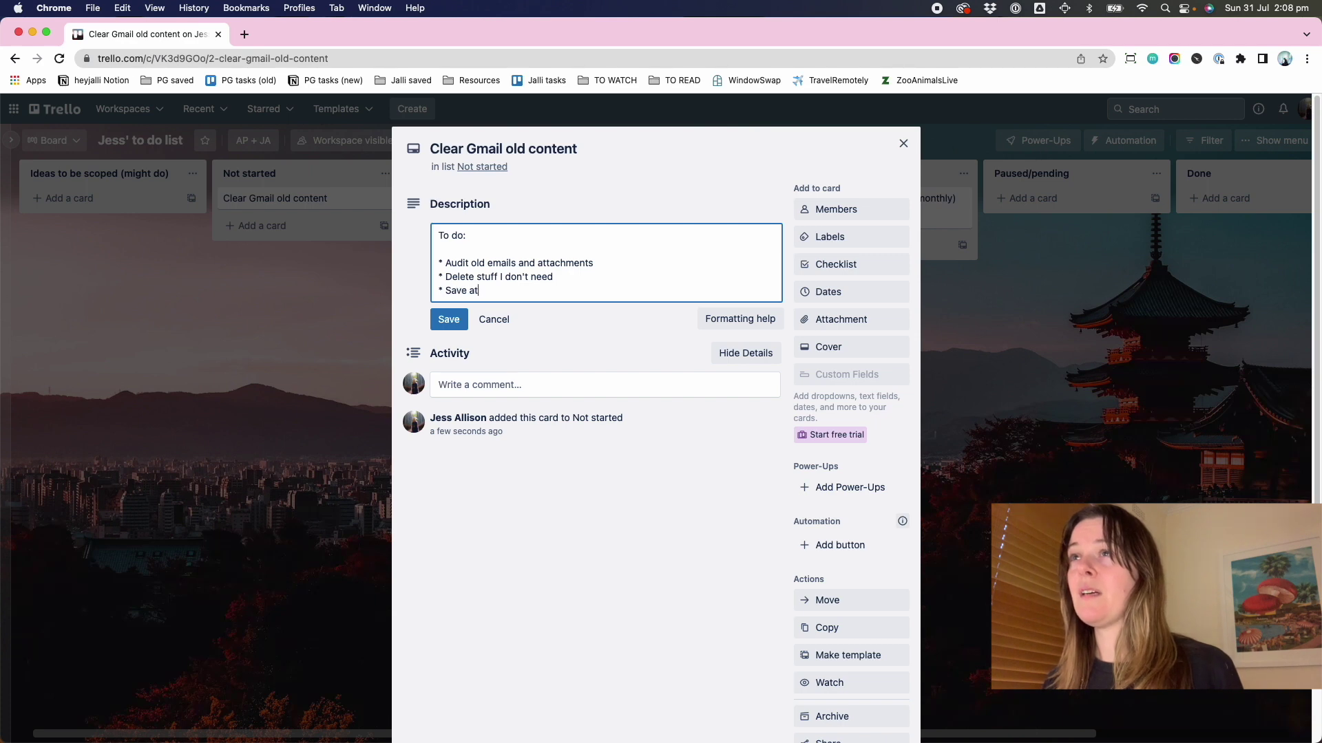
pyautogui.write('tachments and exported')
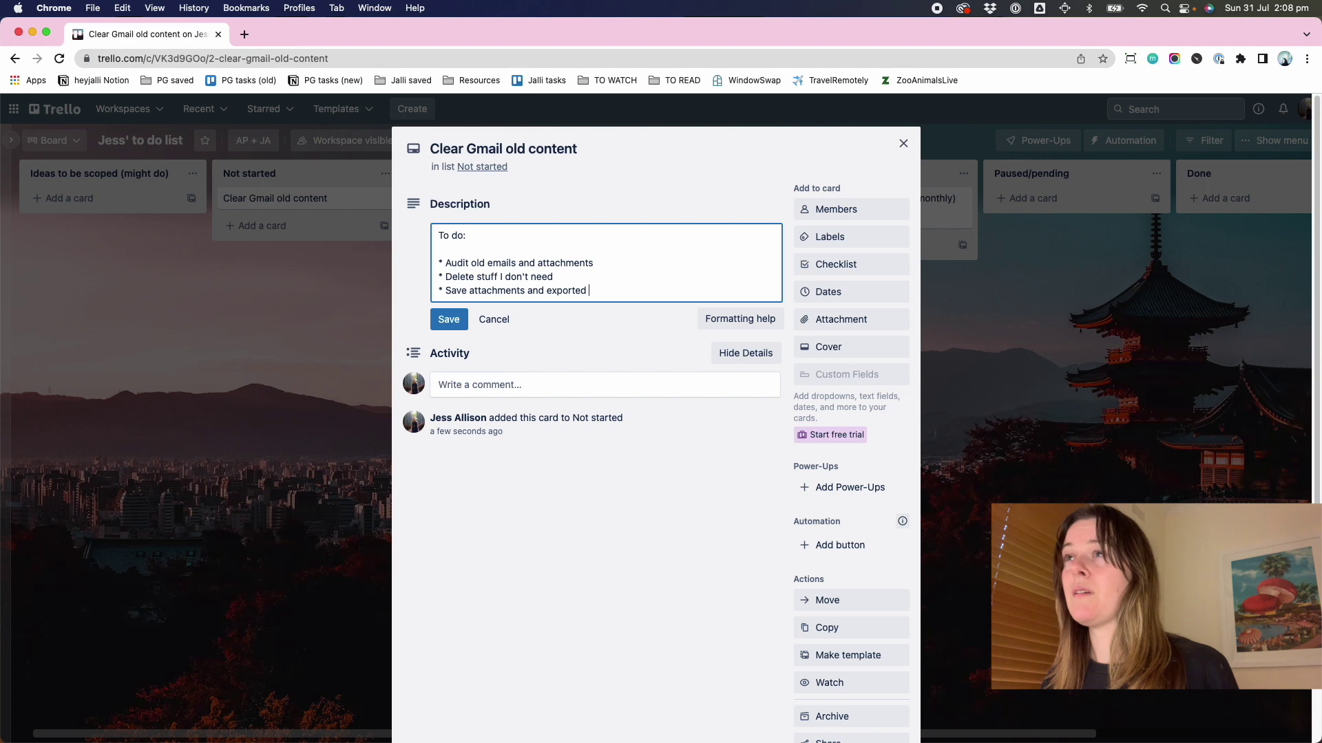
pyautogui.write(' email PDFs ')
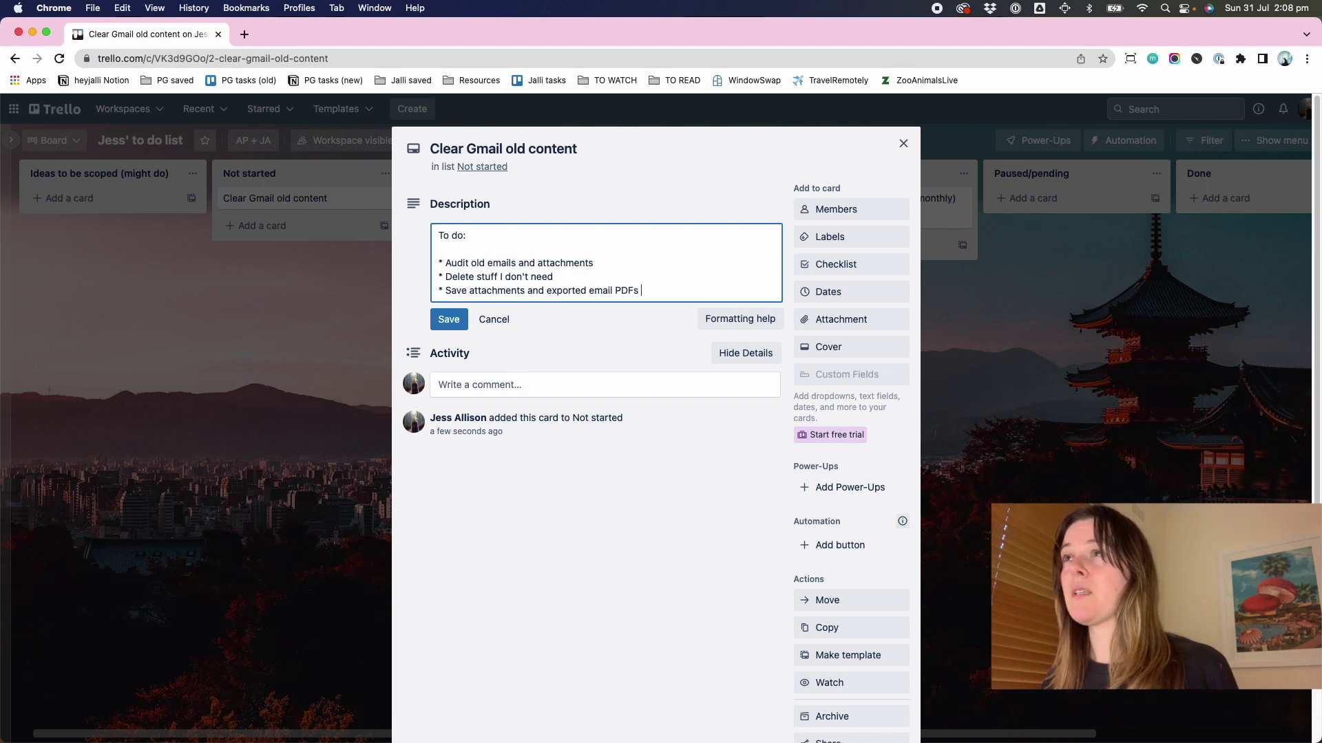
pyautogui.write('to Dropbox')
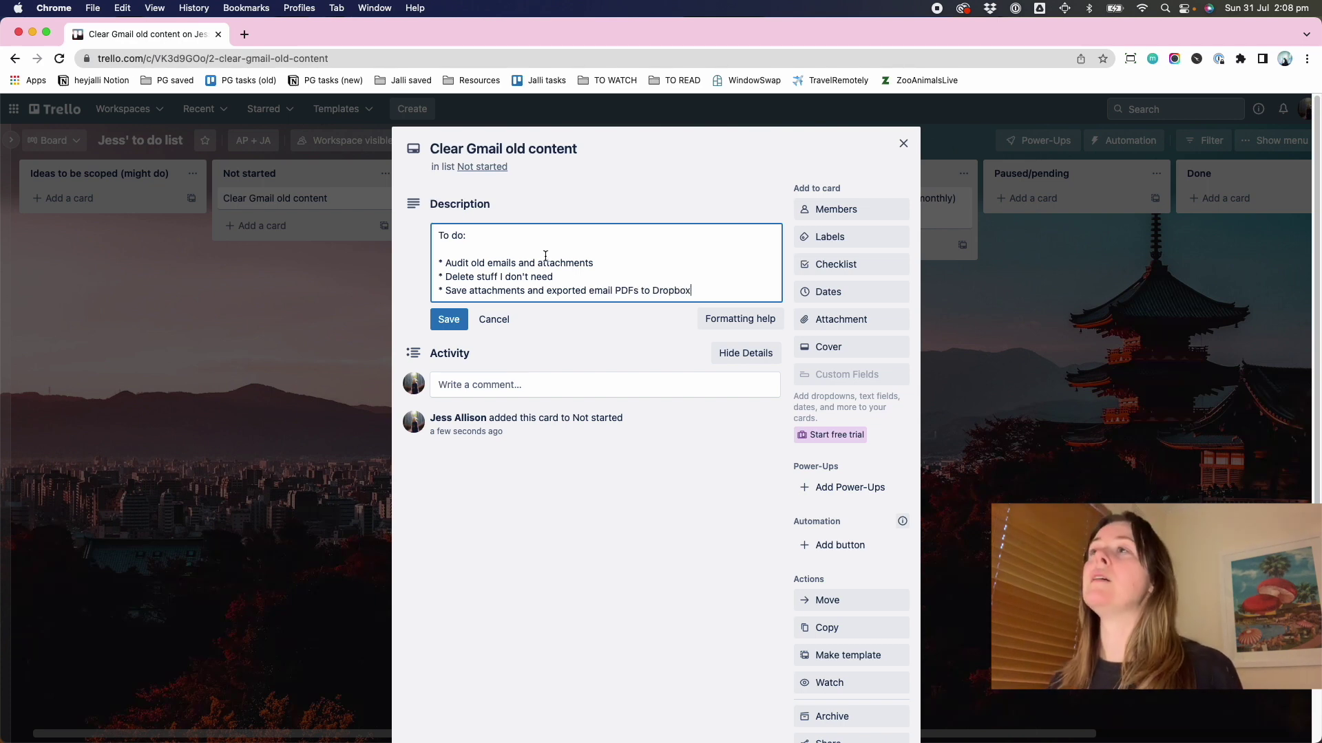
pyautogui.click(449, 319)
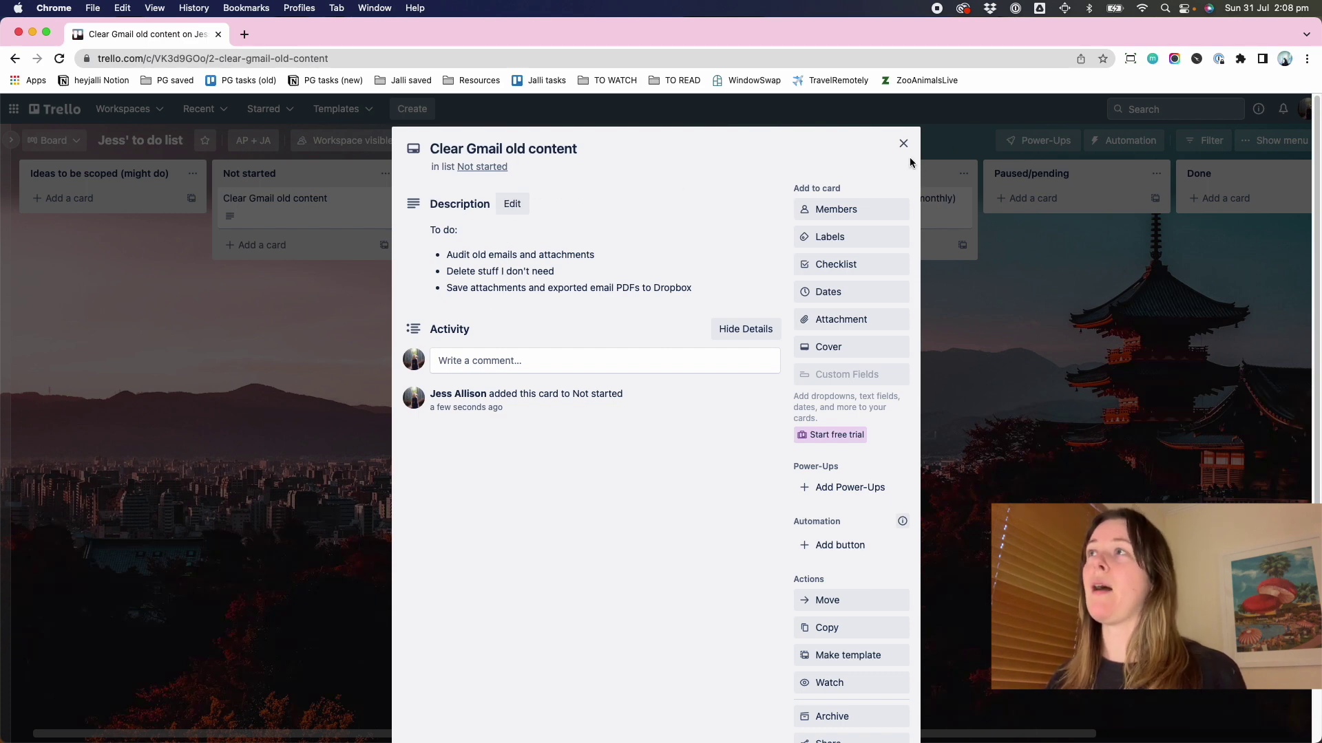
pyautogui.click(903, 144)
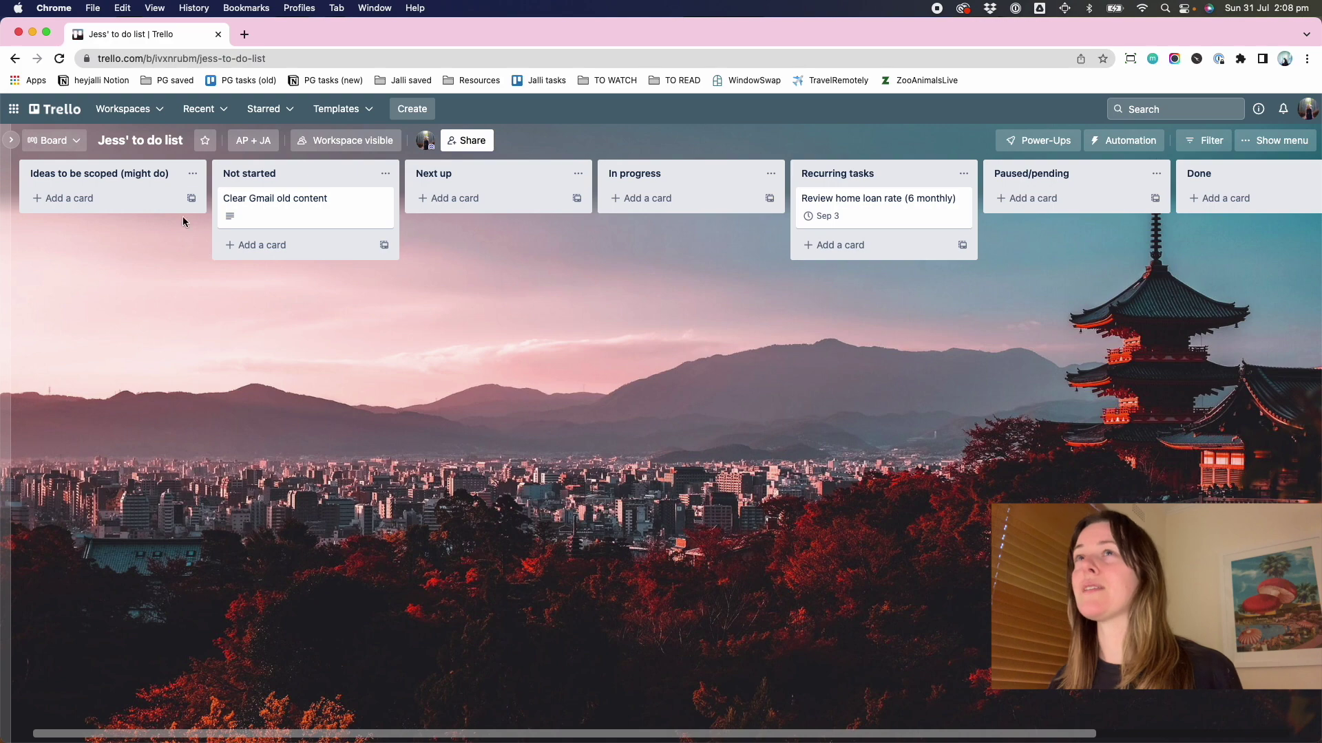
# Step: Reopen the Clear Gmail old content card to review it, then close it
pyautogui.hscroll(1, 248, 208)
pyautogui.click(248, 208)
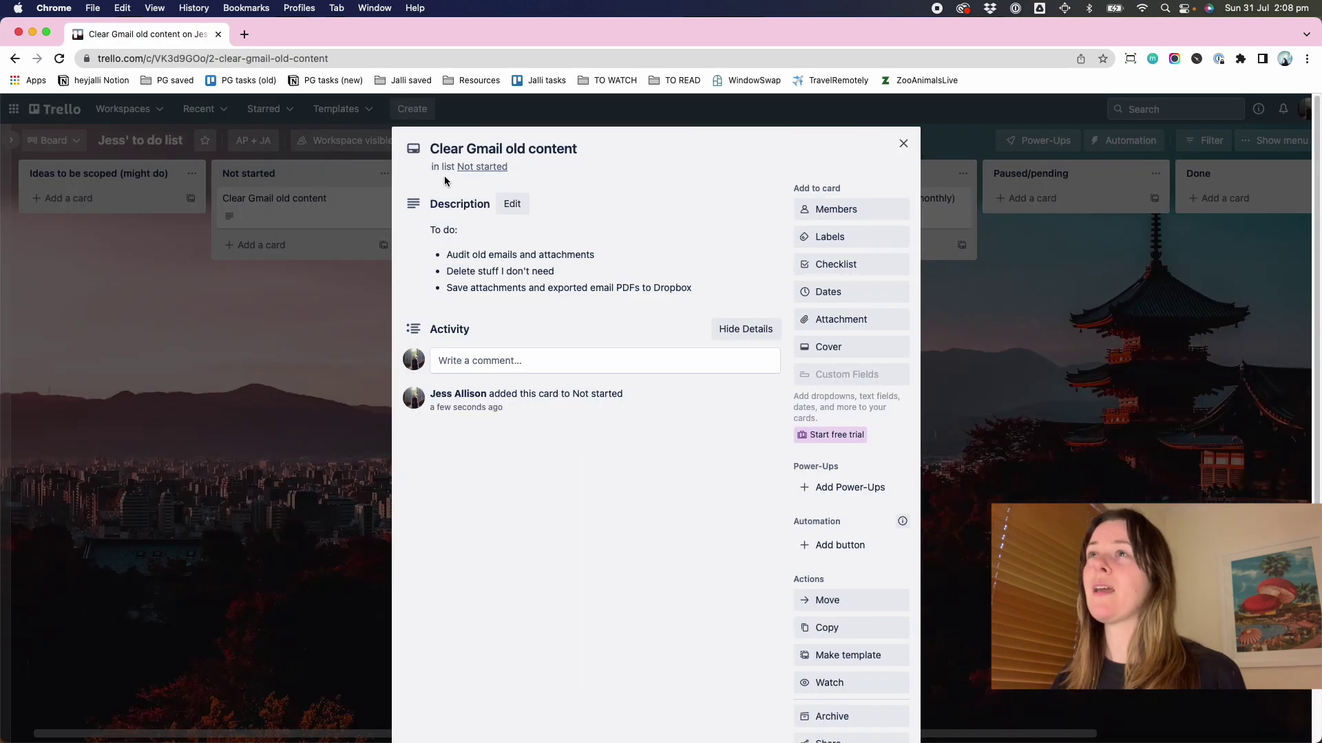
pyautogui.click(903, 143)
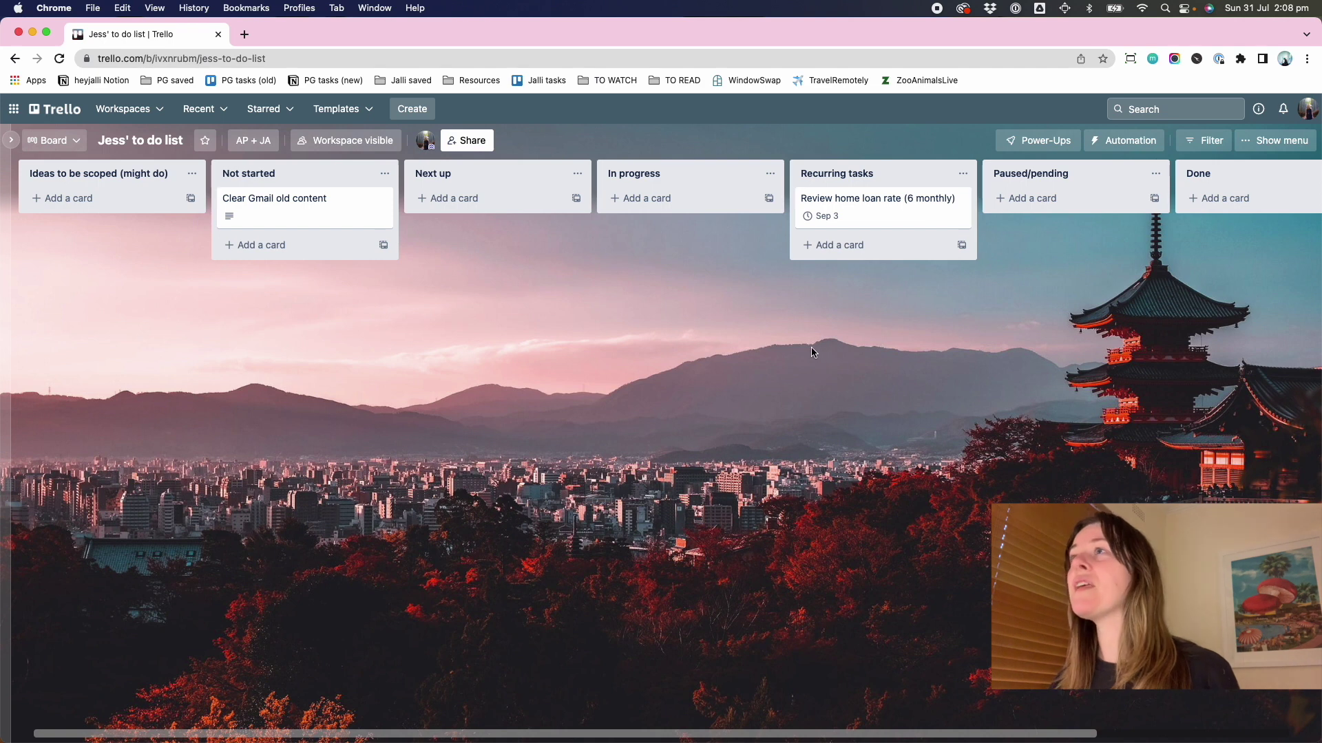
# Step: Add a 'Tax return (yearly; July)' card to the Recurring tasks list
pyautogui.click(837, 245)
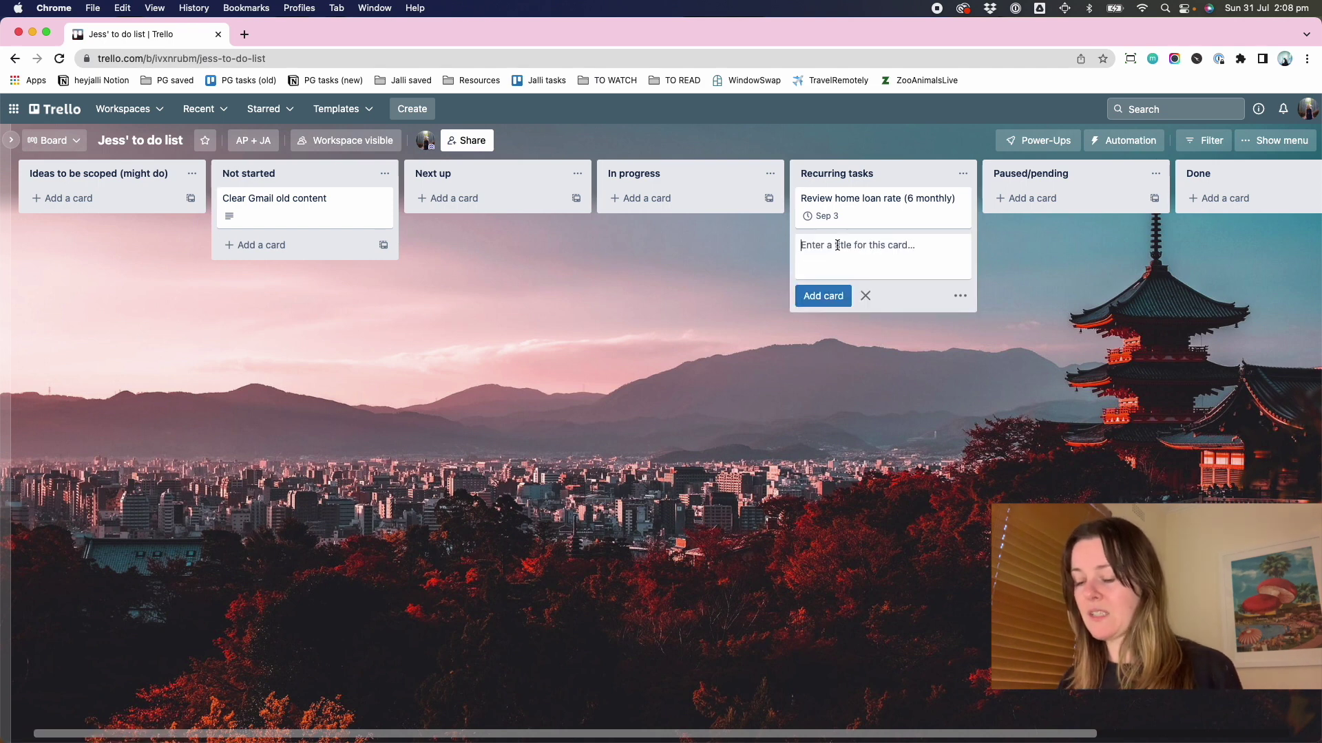
pyautogui.write('Tax')
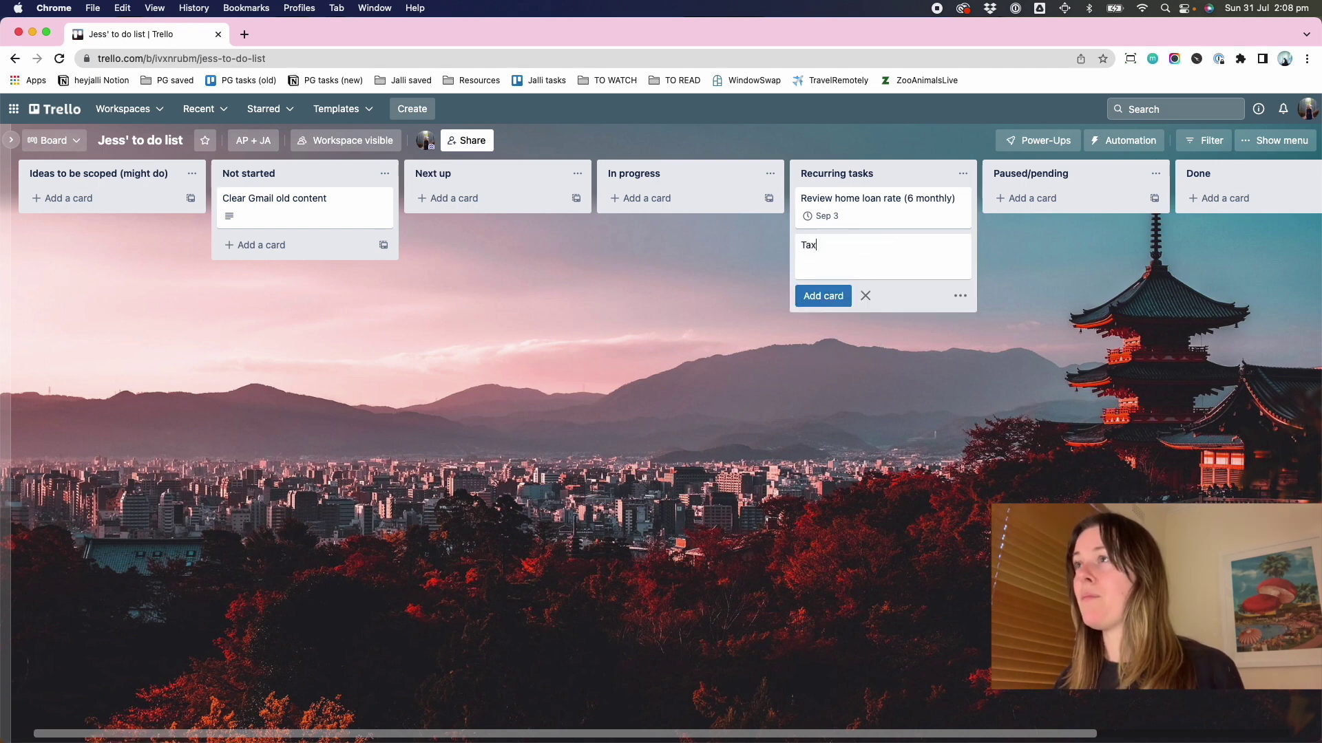
pyautogui.write(' return (yearly; July)')
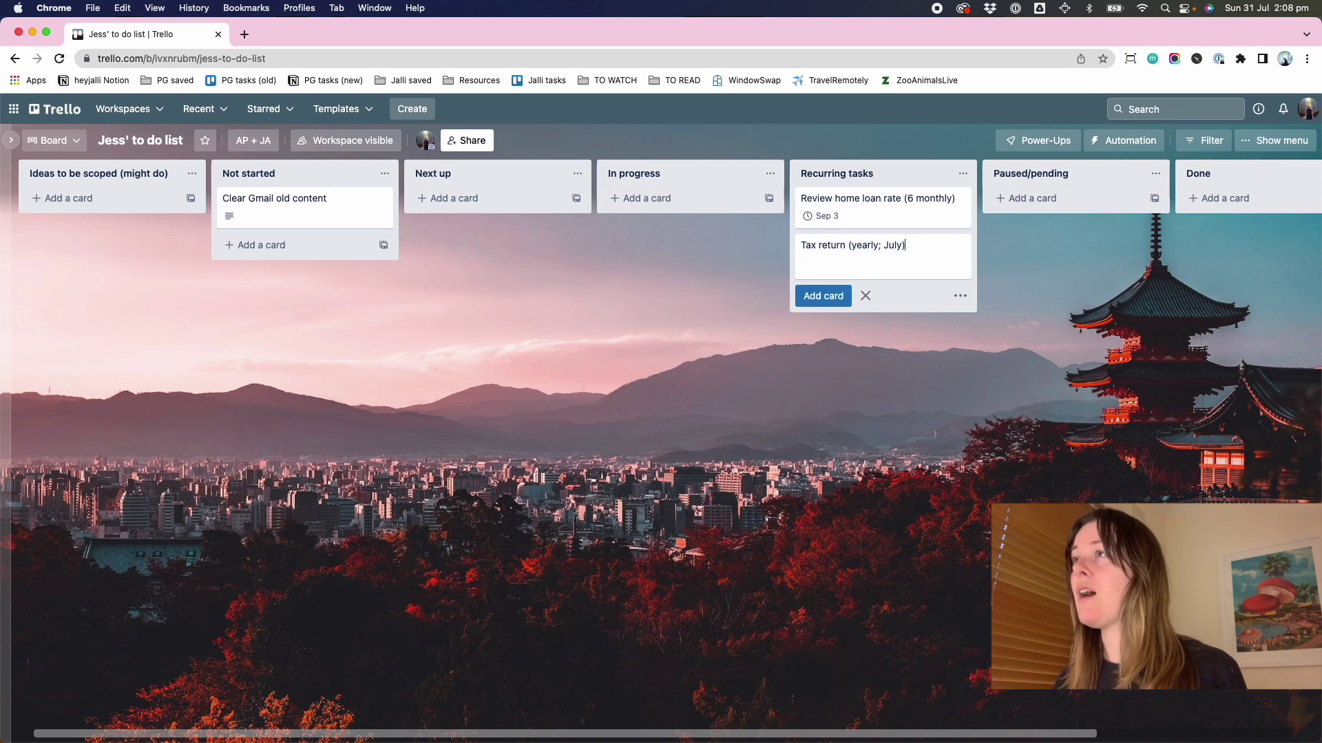
pyautogui.press('Return')
pyautogui.press('Escape')
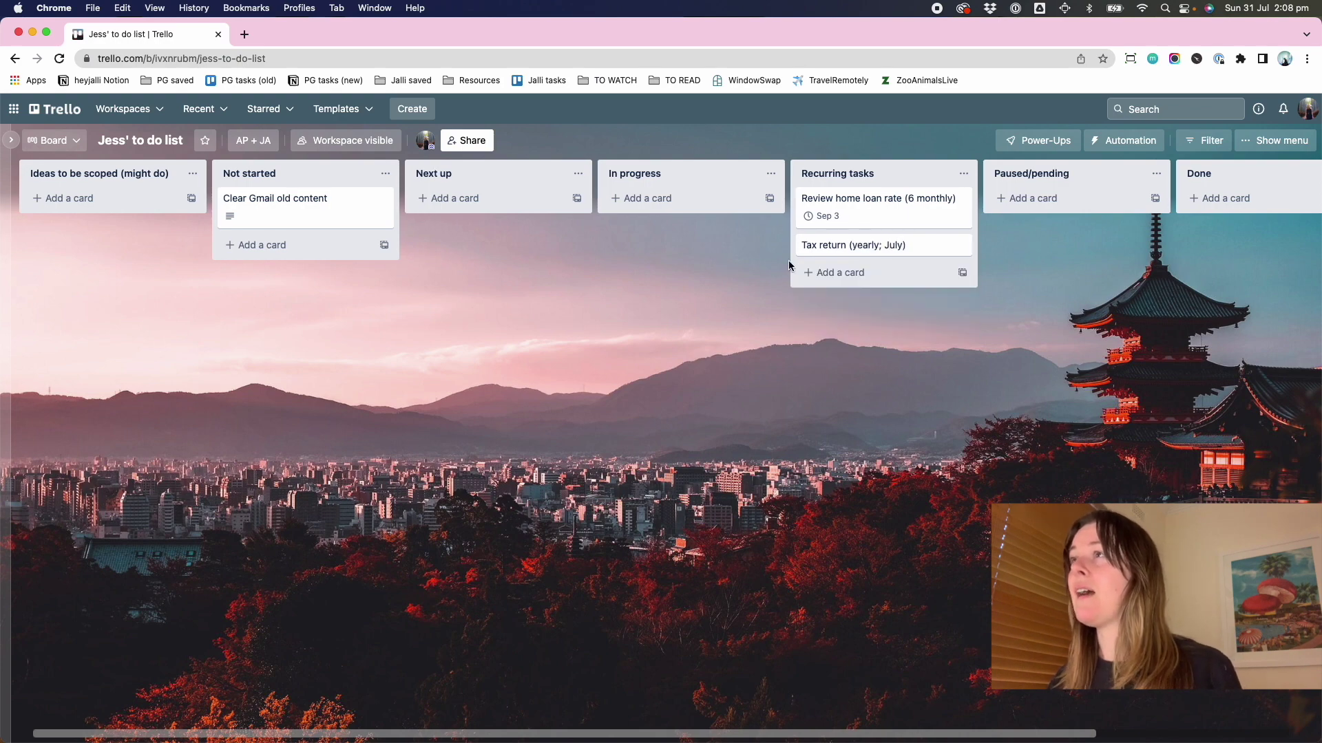
# Step: Set the Tax return card's due date to Aug 3 and close the card
pyautogui.click(877, 246)
pyautogui.click(826, 292)
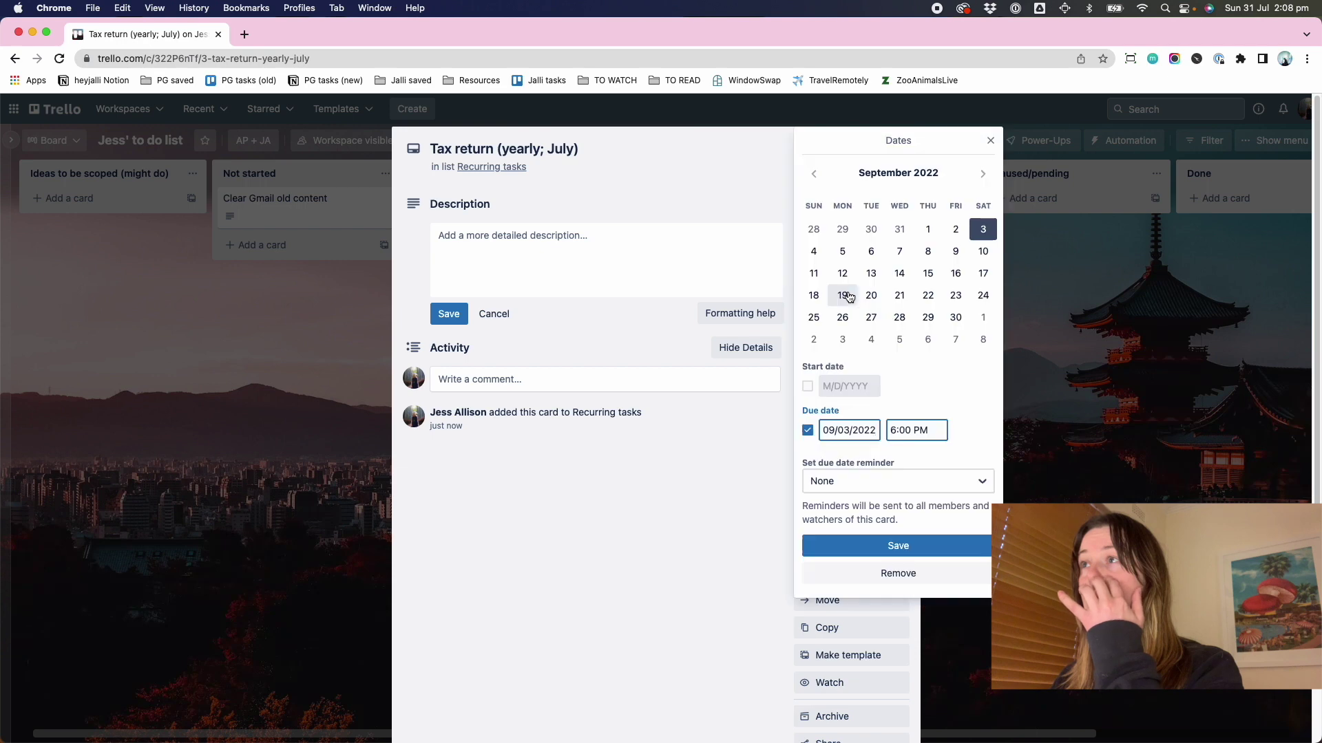
pyautogui.click(814, 174)
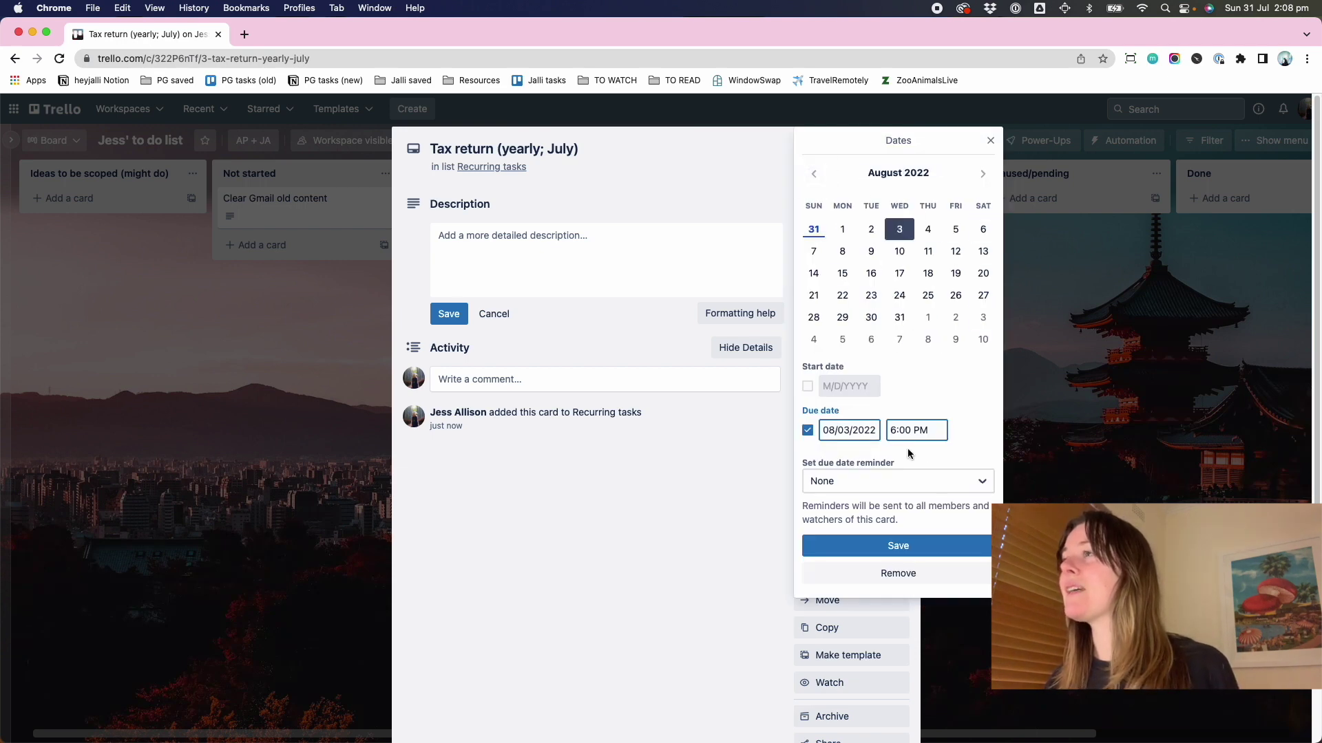
pyautogui.click(908, 546)
pyautogui.click(904, 145)
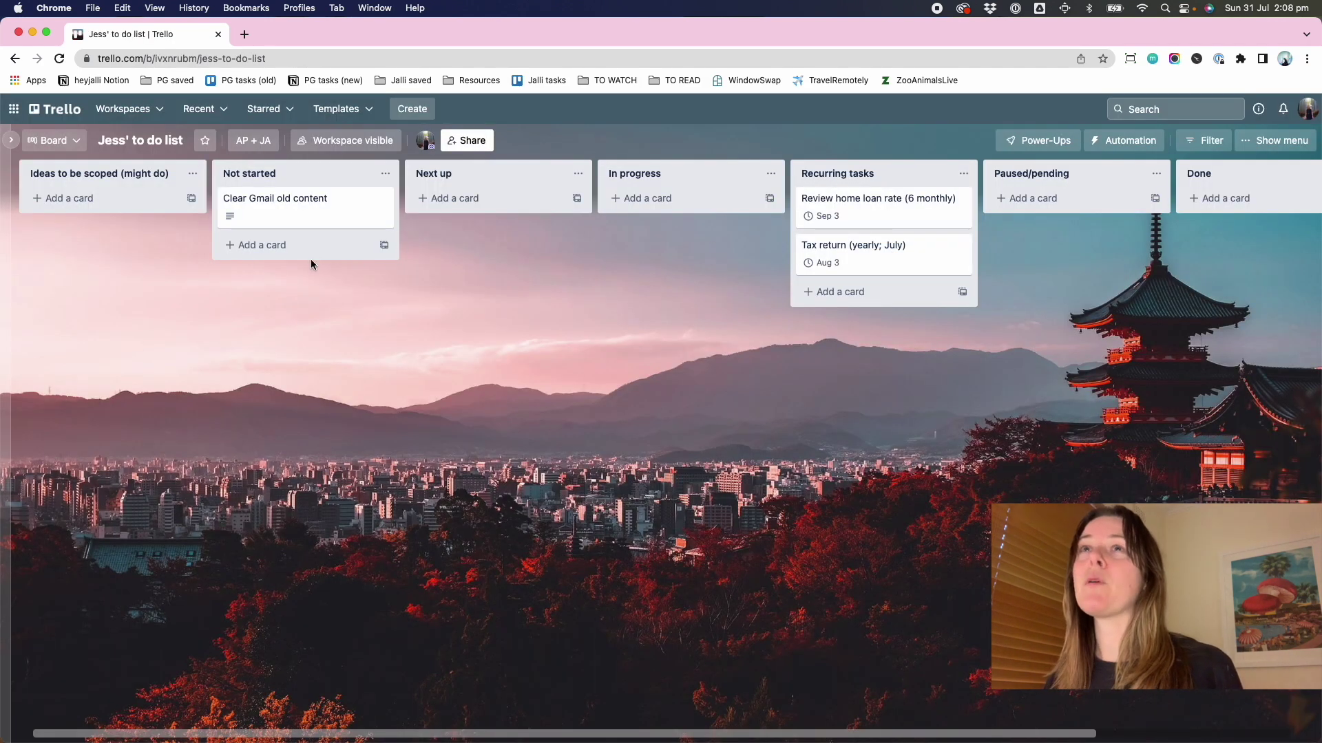
# Step: Create the card 'Illustrate a tarot card deck' in Ideas to be scoped (might do)
pyautogui.click(80, 200)
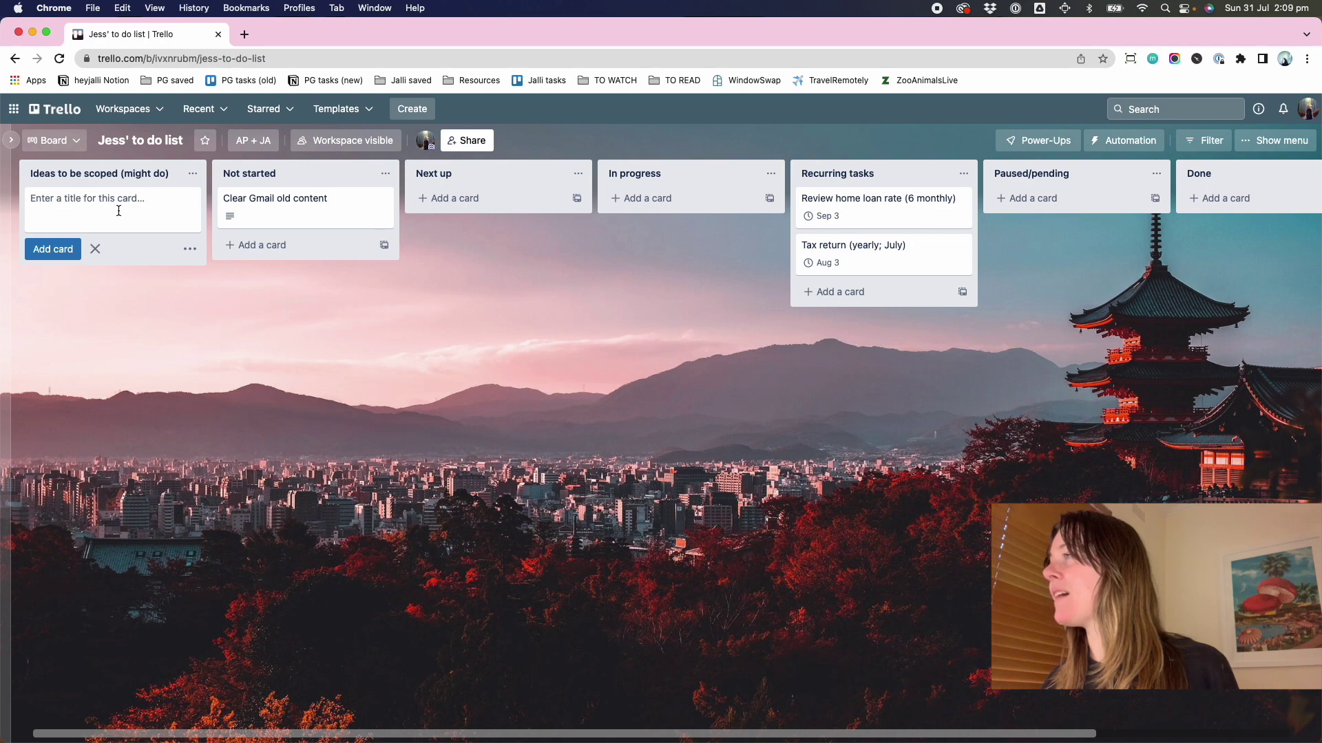
pyautogui.write('Illustrate')
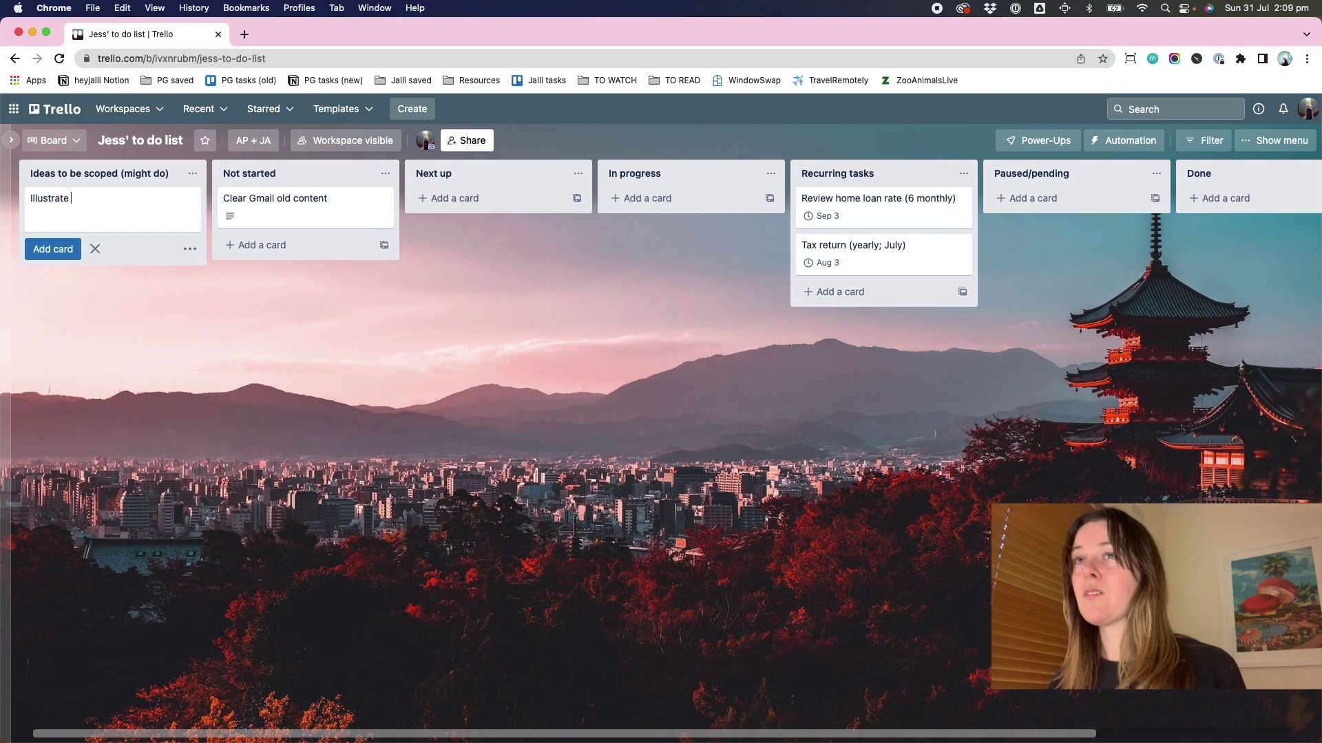
pyautogui.write(' a tarot card deck')
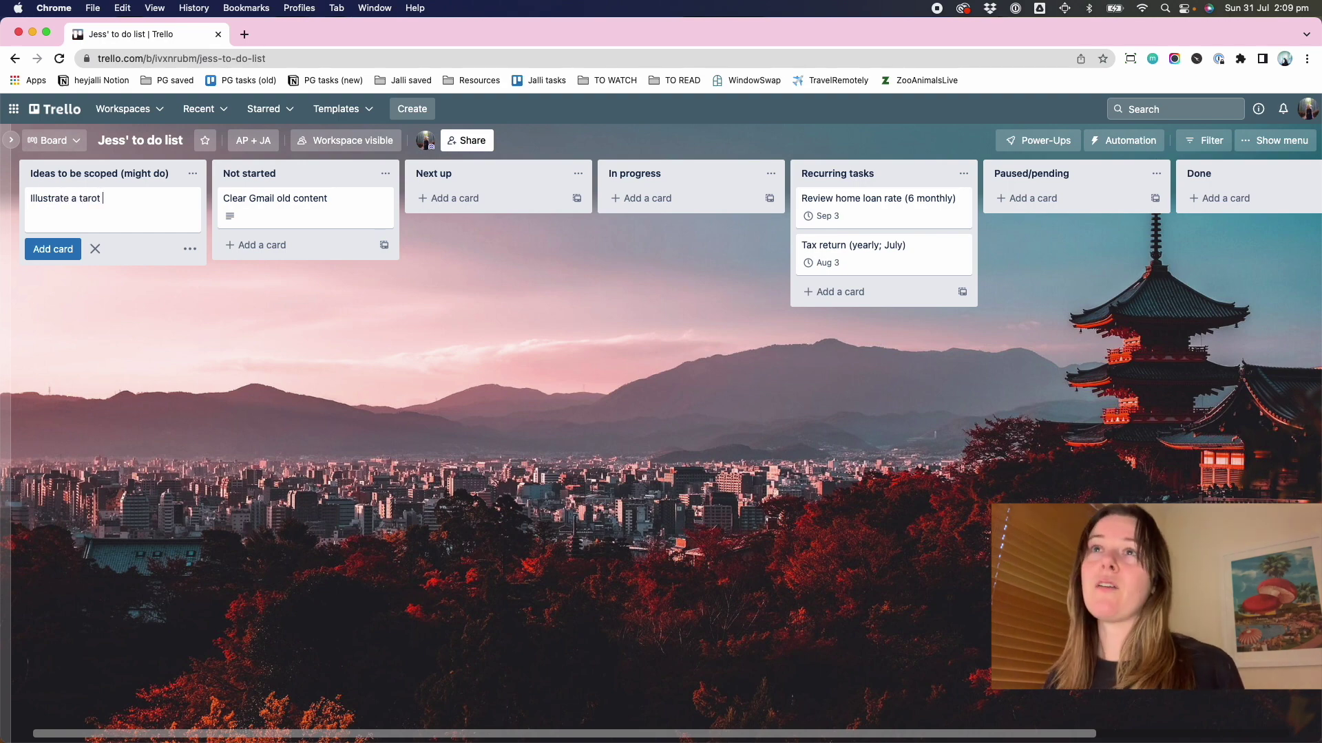
pyautogui.press('Return')
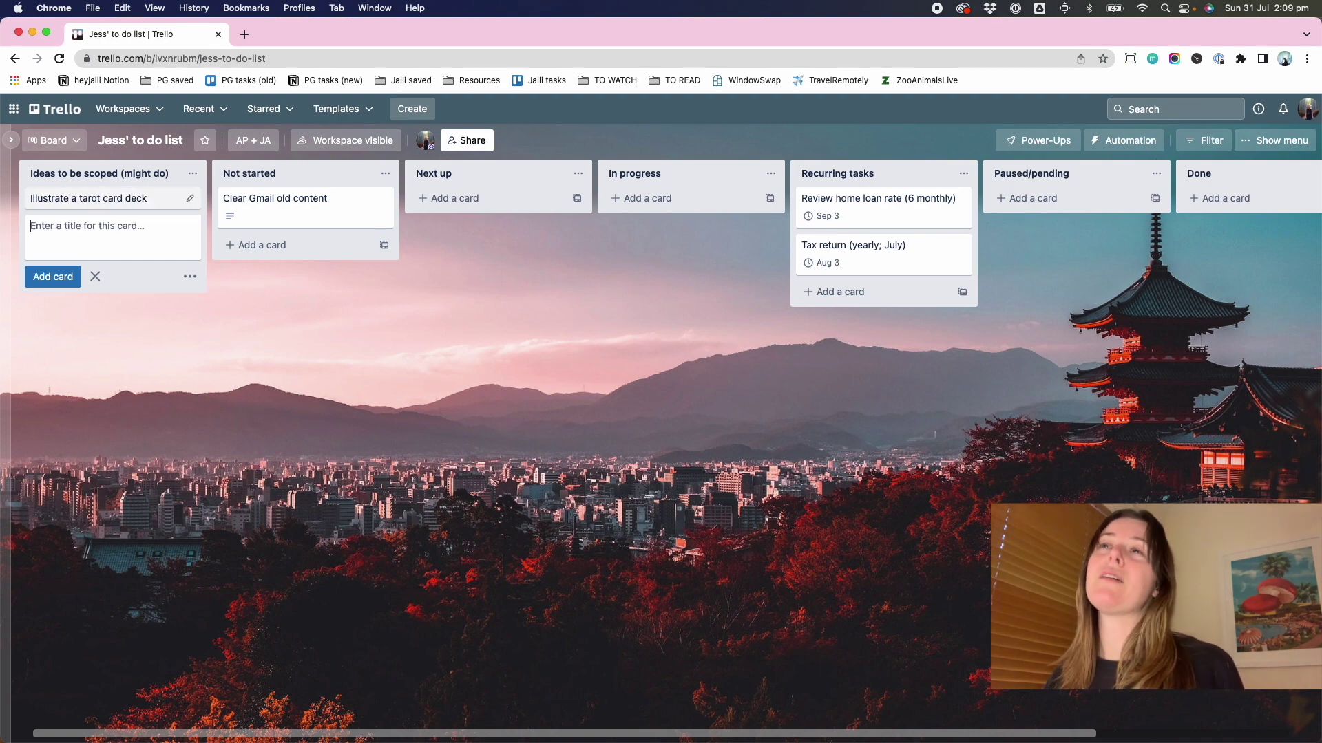
pyautogui.click(336, 359)
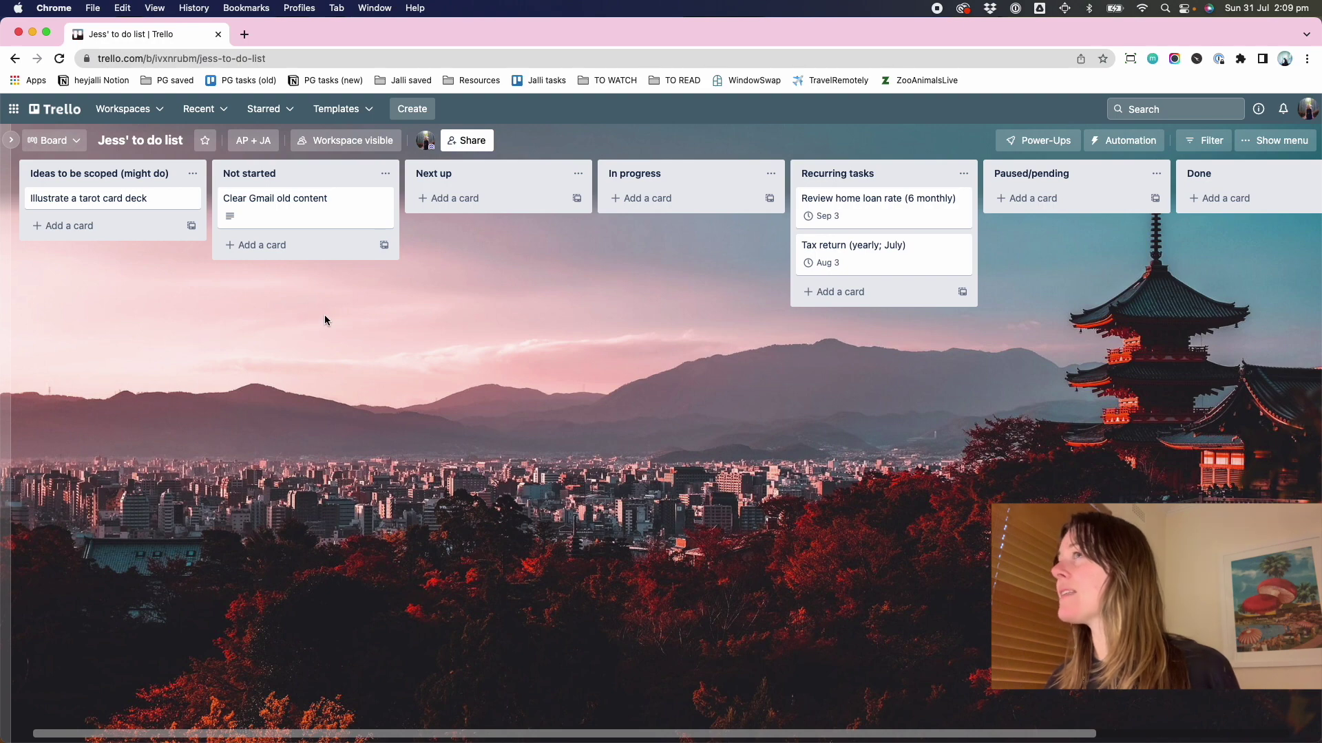
# Step: Add a 'Get a new headshot for LinkedIn' card to the Next up list
pyautogui.click(454, 198)
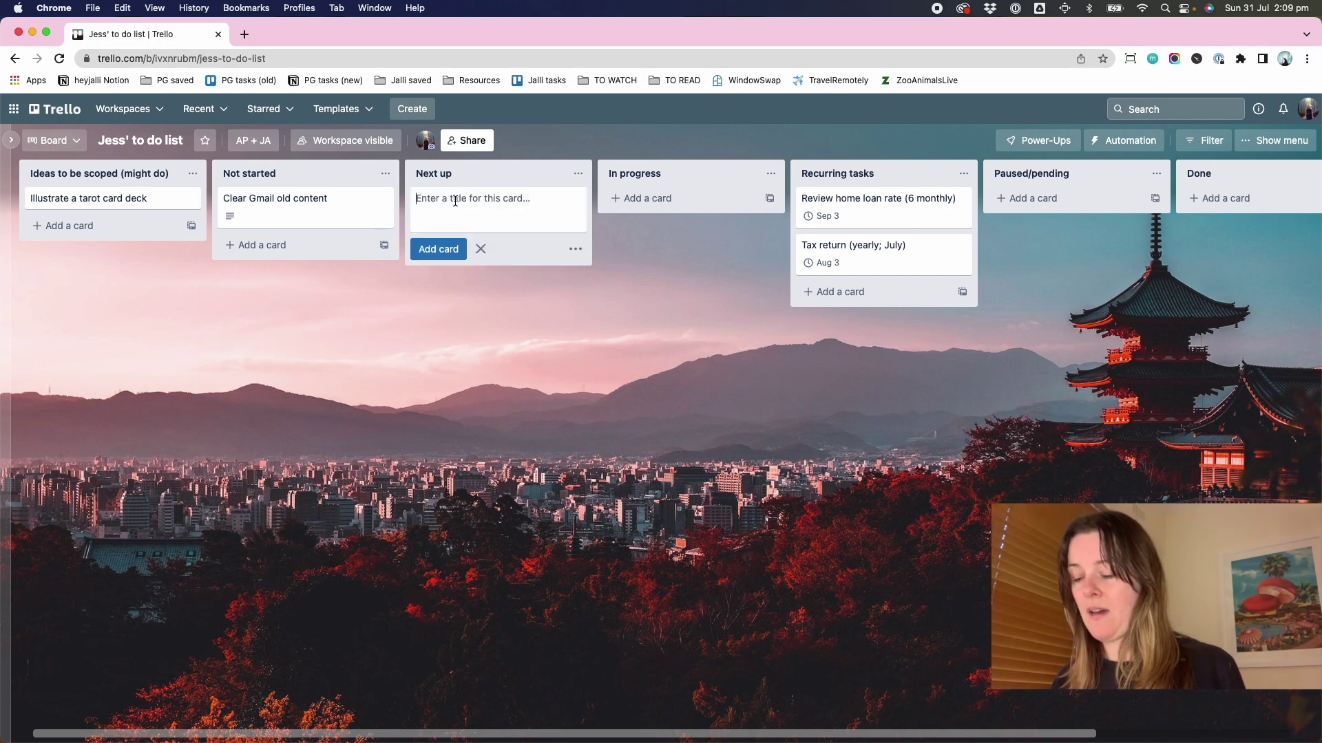
pyautogui.write('Get a new ')
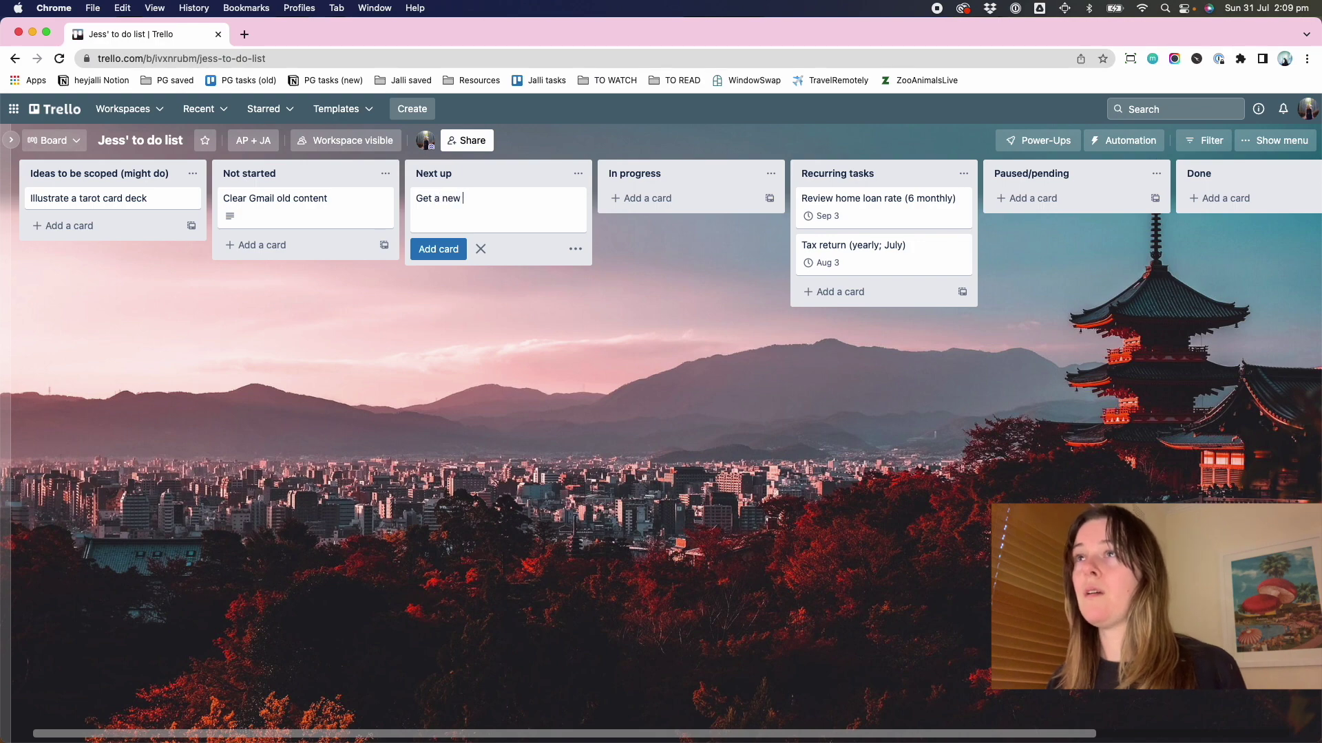
pyautogui.write('headshot for Linked')
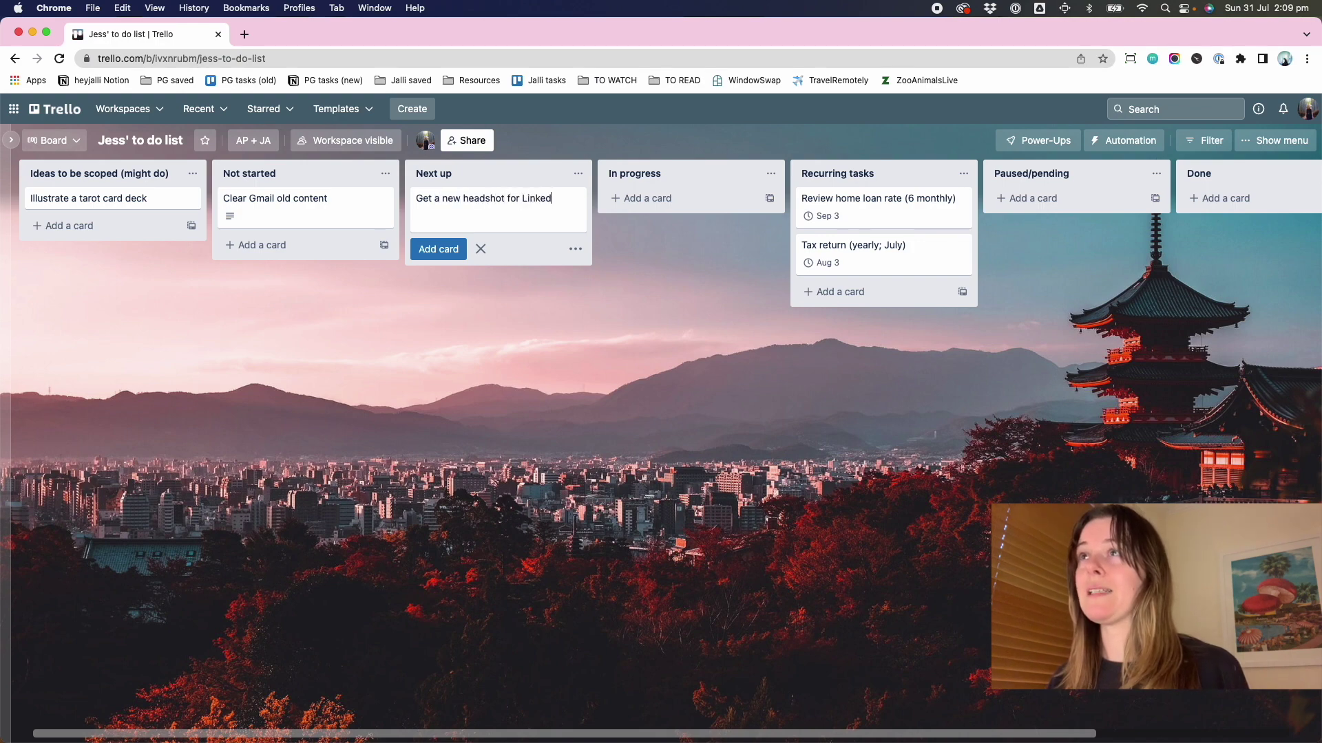
pyautogui.write('In')
pyautogui.press('Return')
pyautogui.click(635, 284)
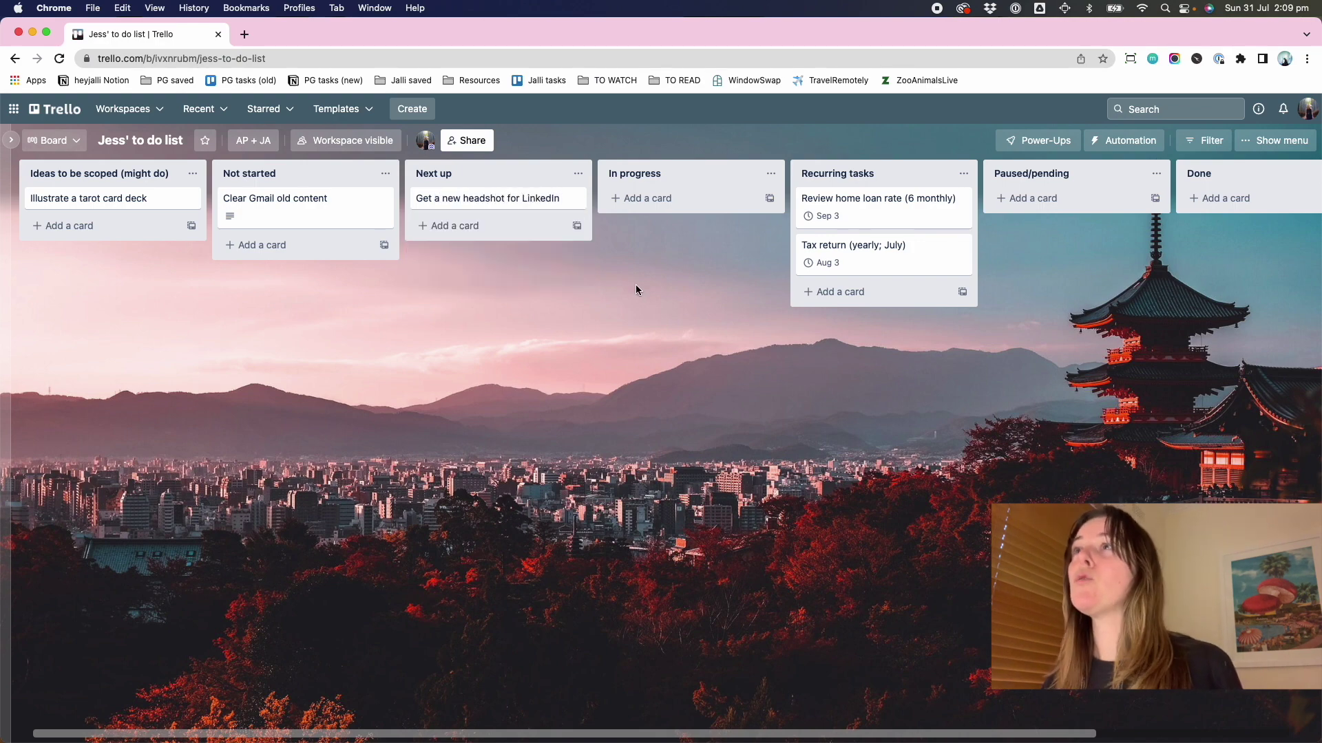
# Step: Give the headshot card an August 17 due date and close it
pyautogui.click(470, 207)
pyautogui.click(879, 301)
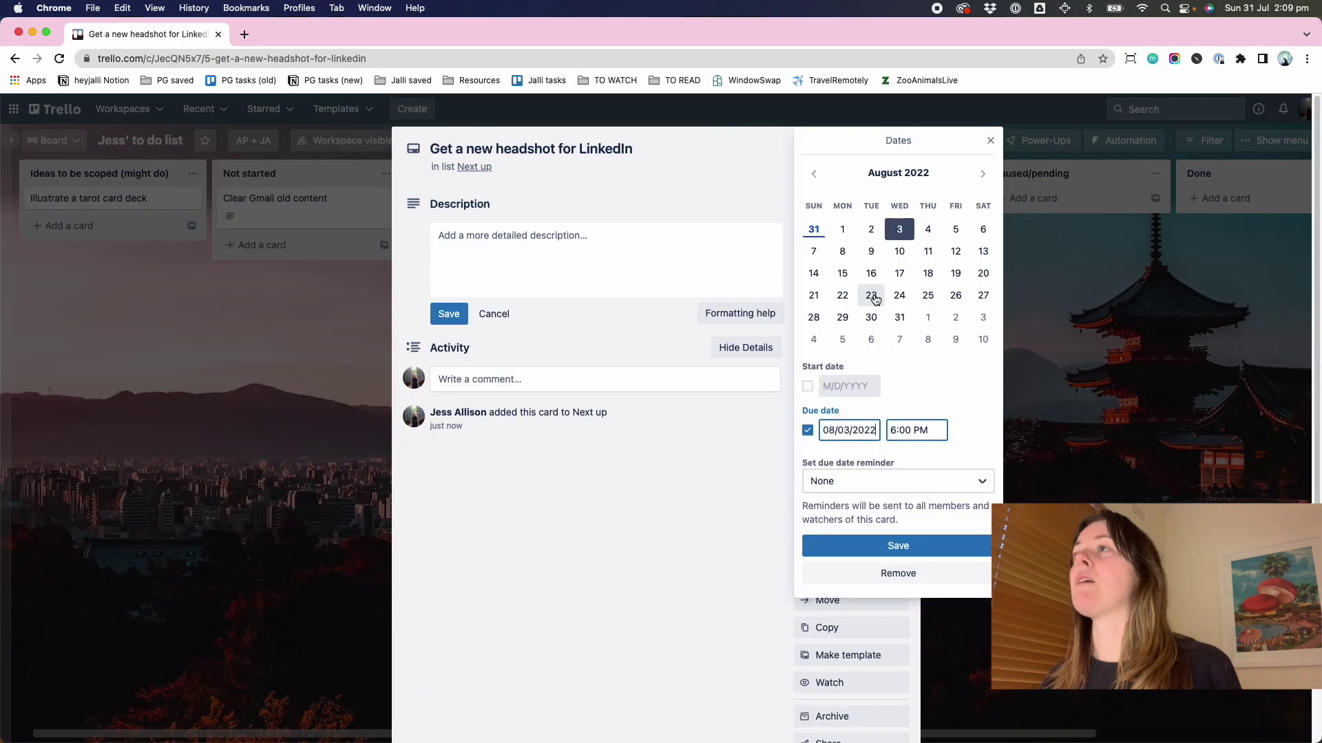
pyautogui.click(899, 276)
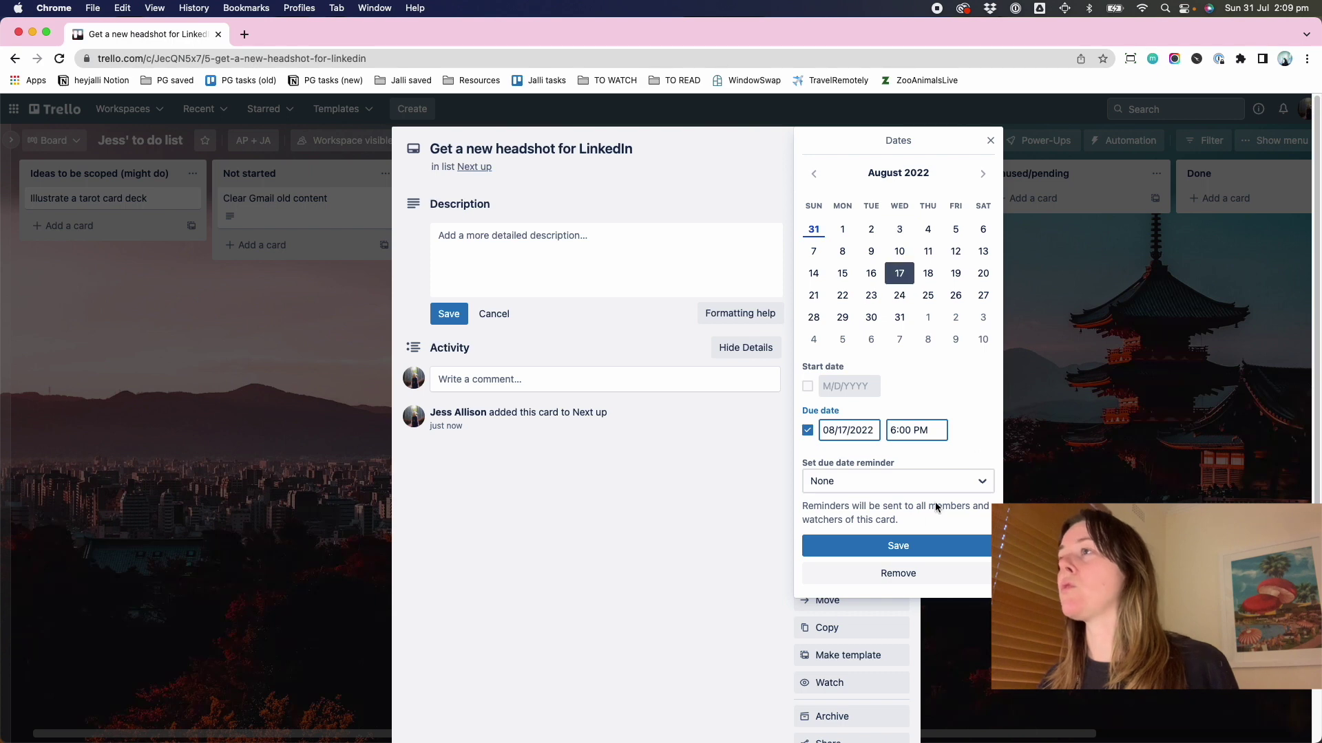
pyautogui.click(940, 548)
pyautogui.click(903, 144)
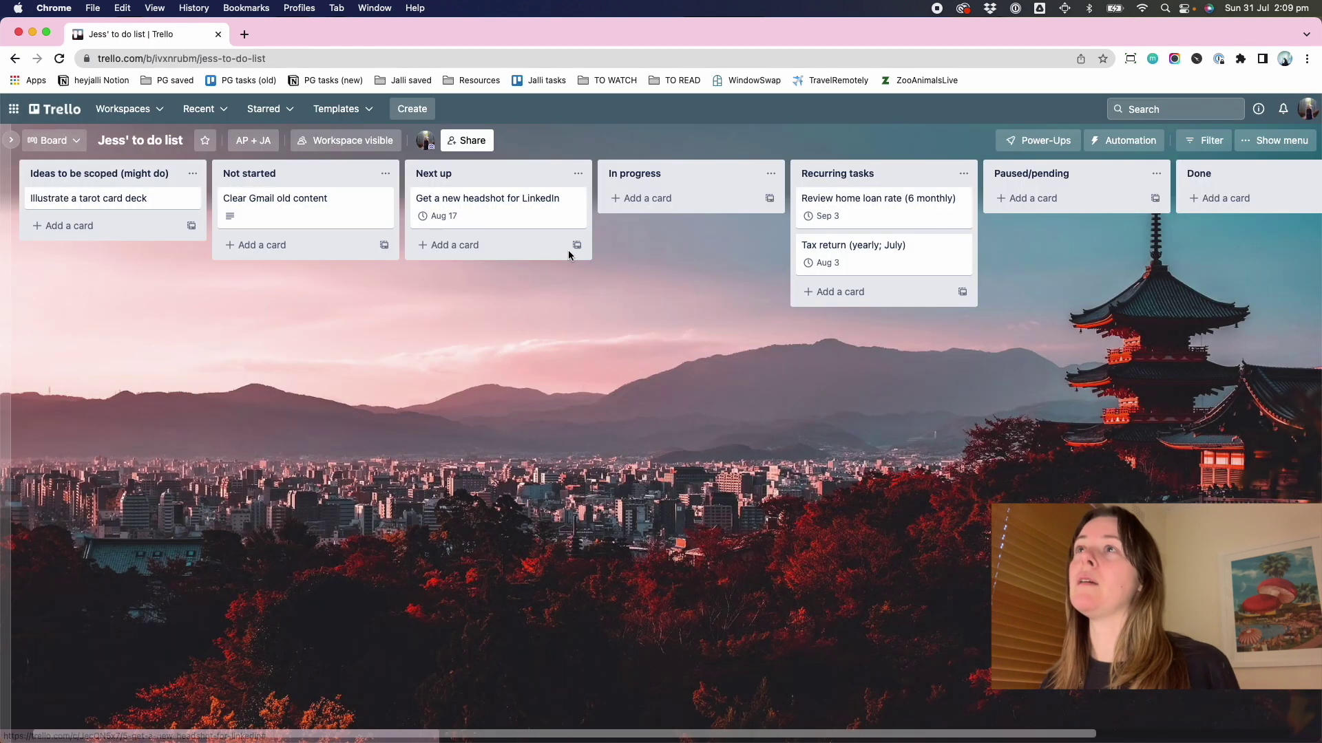
# Step: Add a 'Work on my eBook (write a chapter)' card to the In progress list
pyautogui.click(644, 199)
pyautogui.write('Work ')
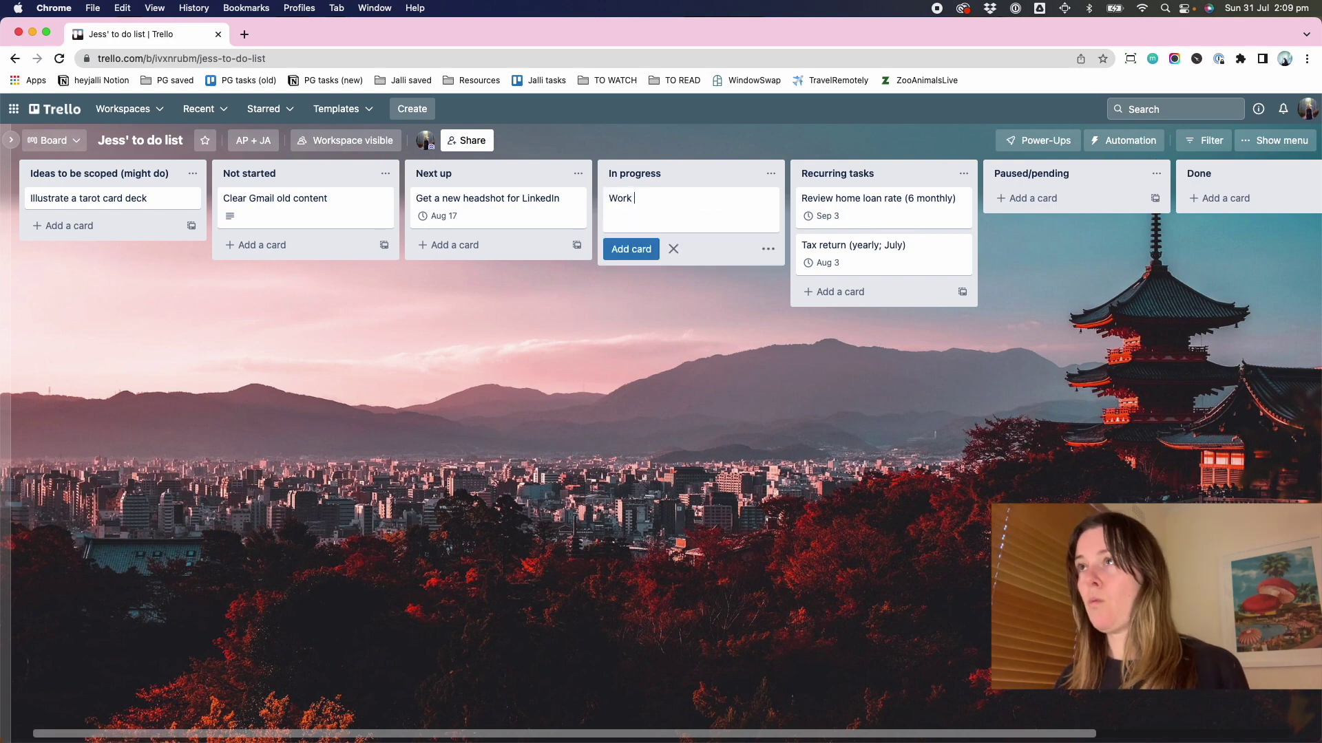
pyautogui.write('on my eBook')
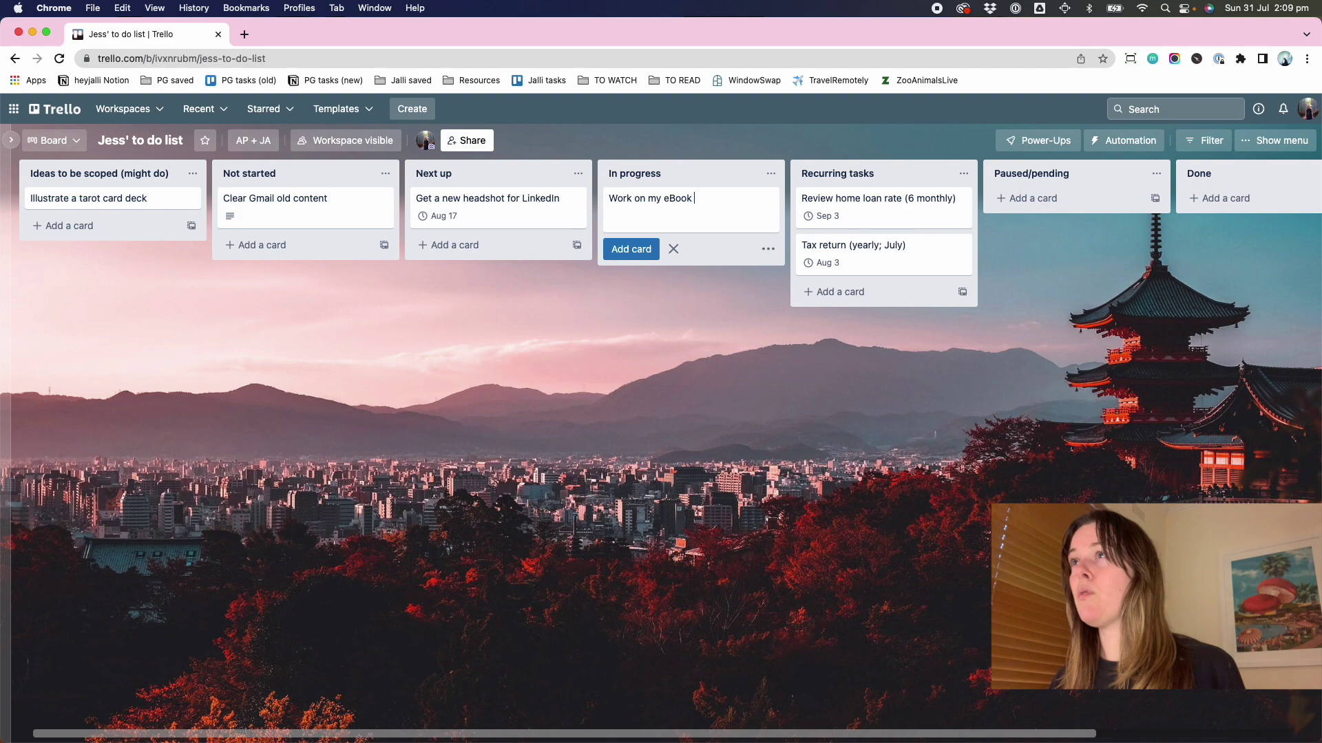
pyautogui.write(' (write a chapter)')
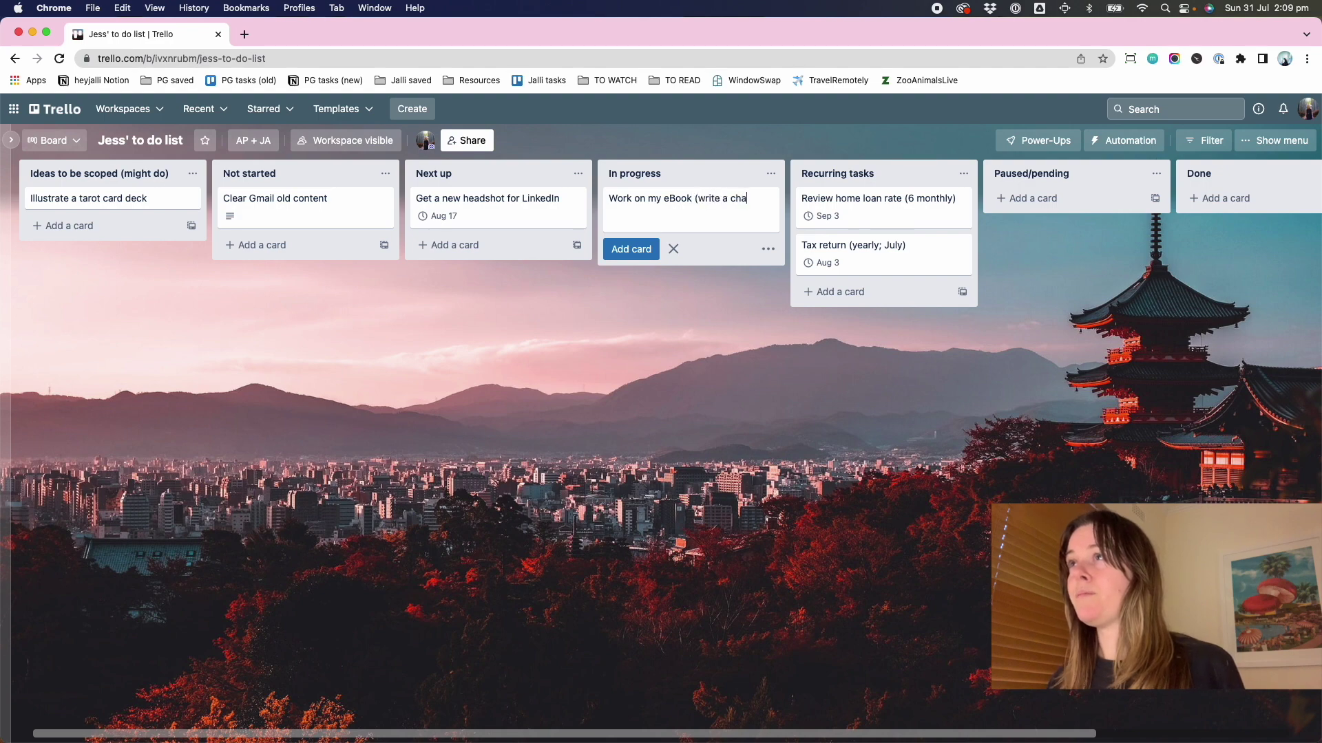
pyautogui.press('Return')
pyautogui.click(702, 308)
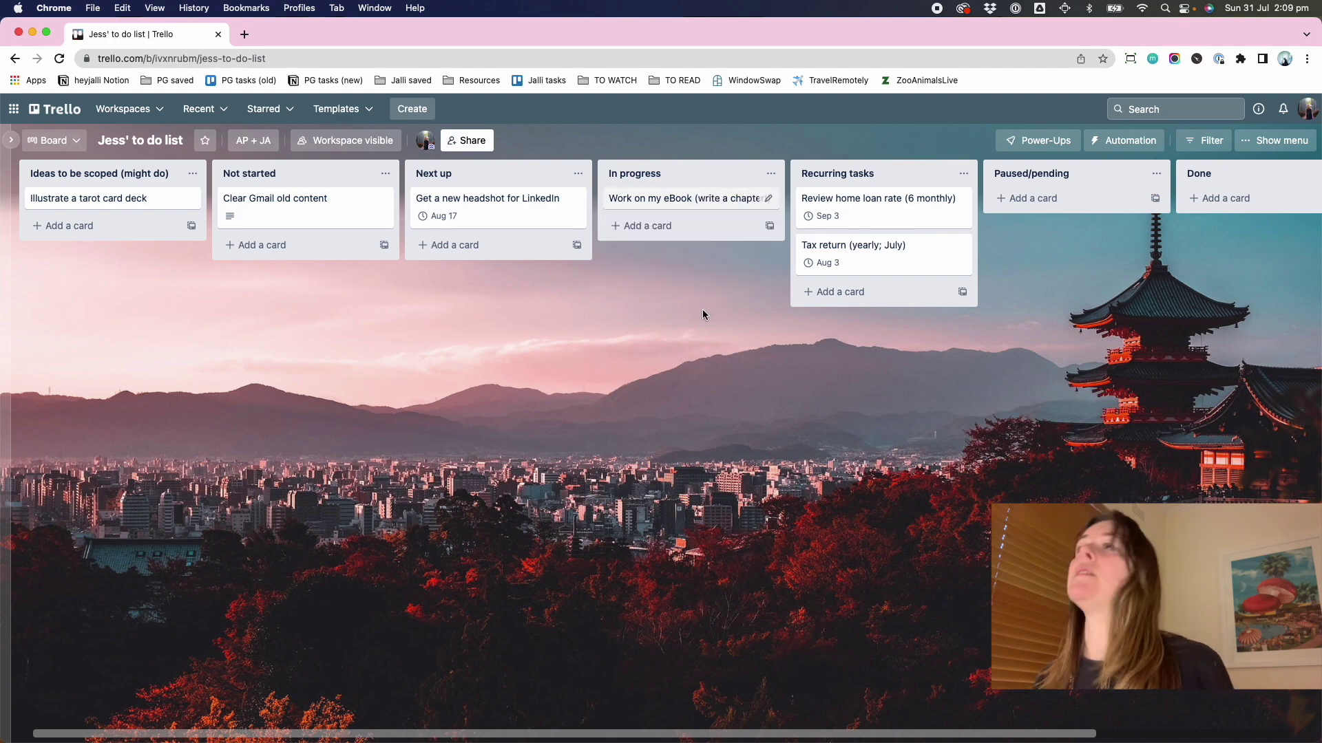
# Step: Set the eBook card's due date to August 10 and close the card
pyautogui.click(666, 201)
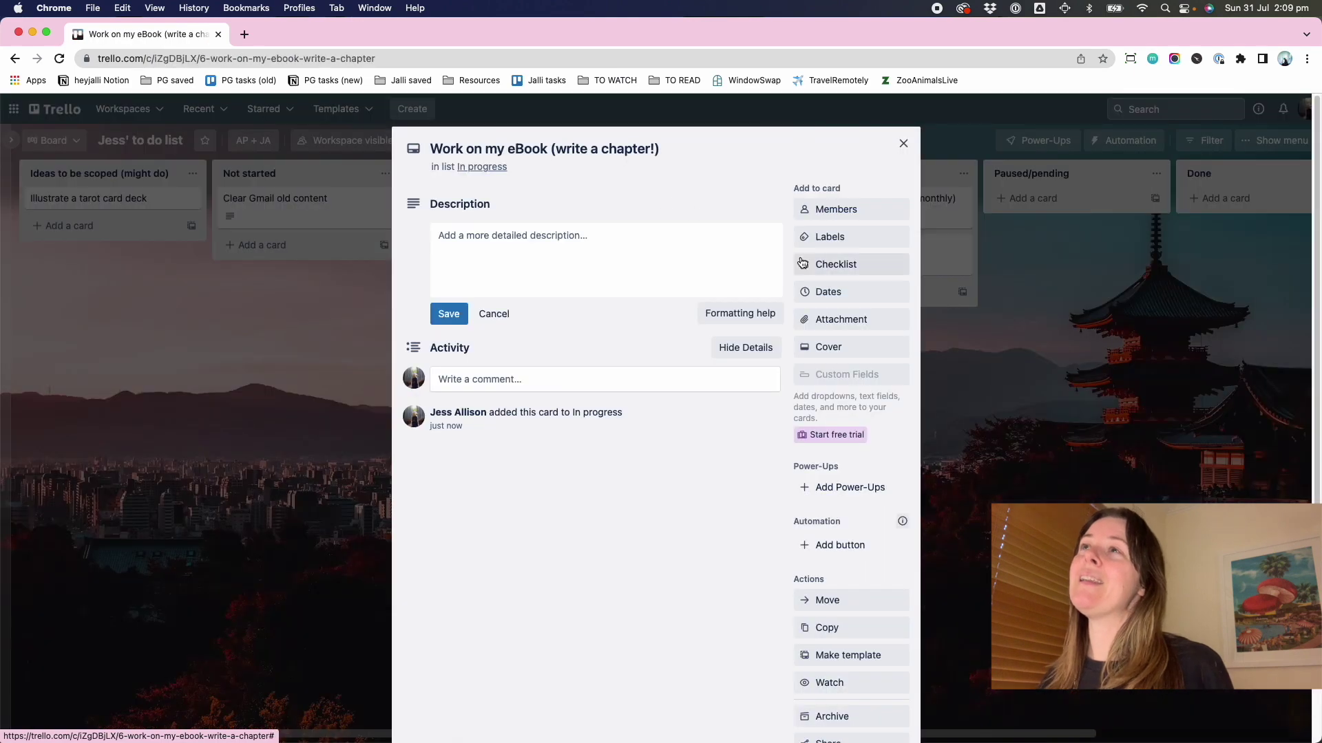
pyautogui.click(824, 295)
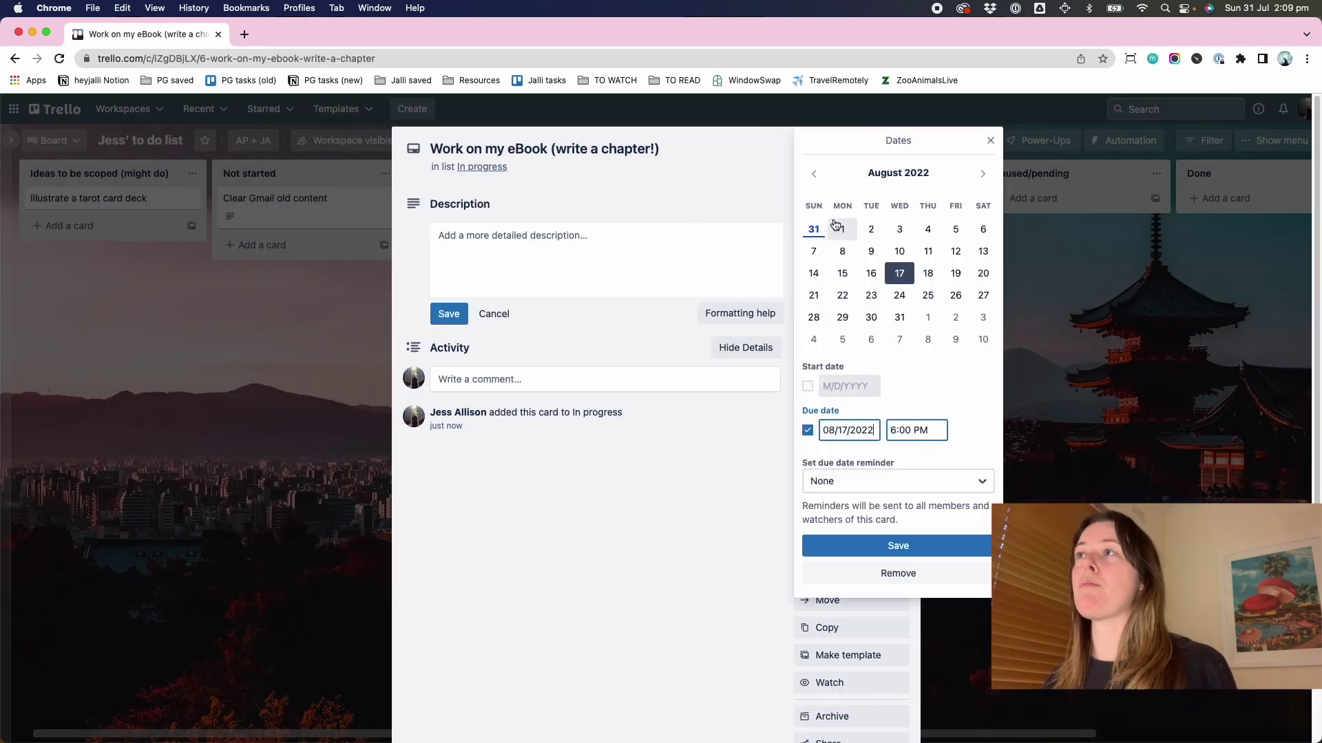
pyautogui.click(899, 251)
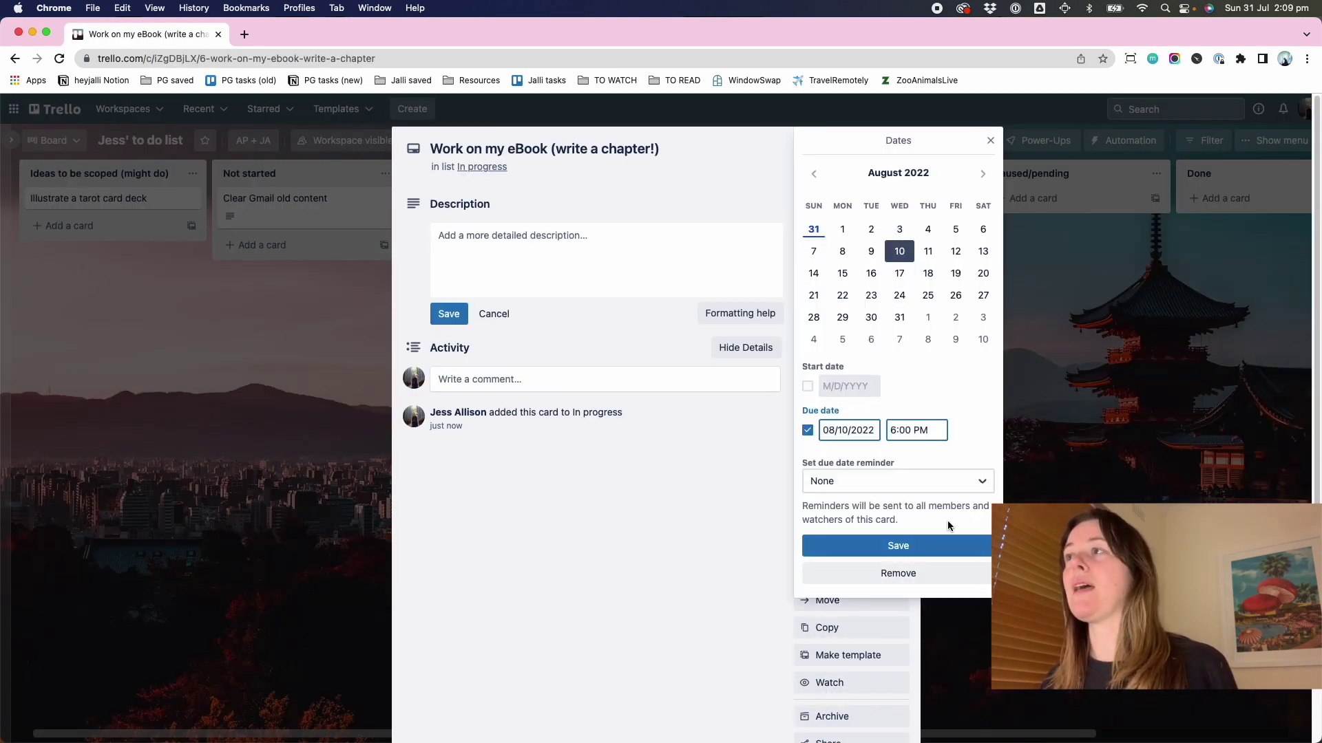
pyautogui.click(931, 546)
pyautogui.click(904, 146)
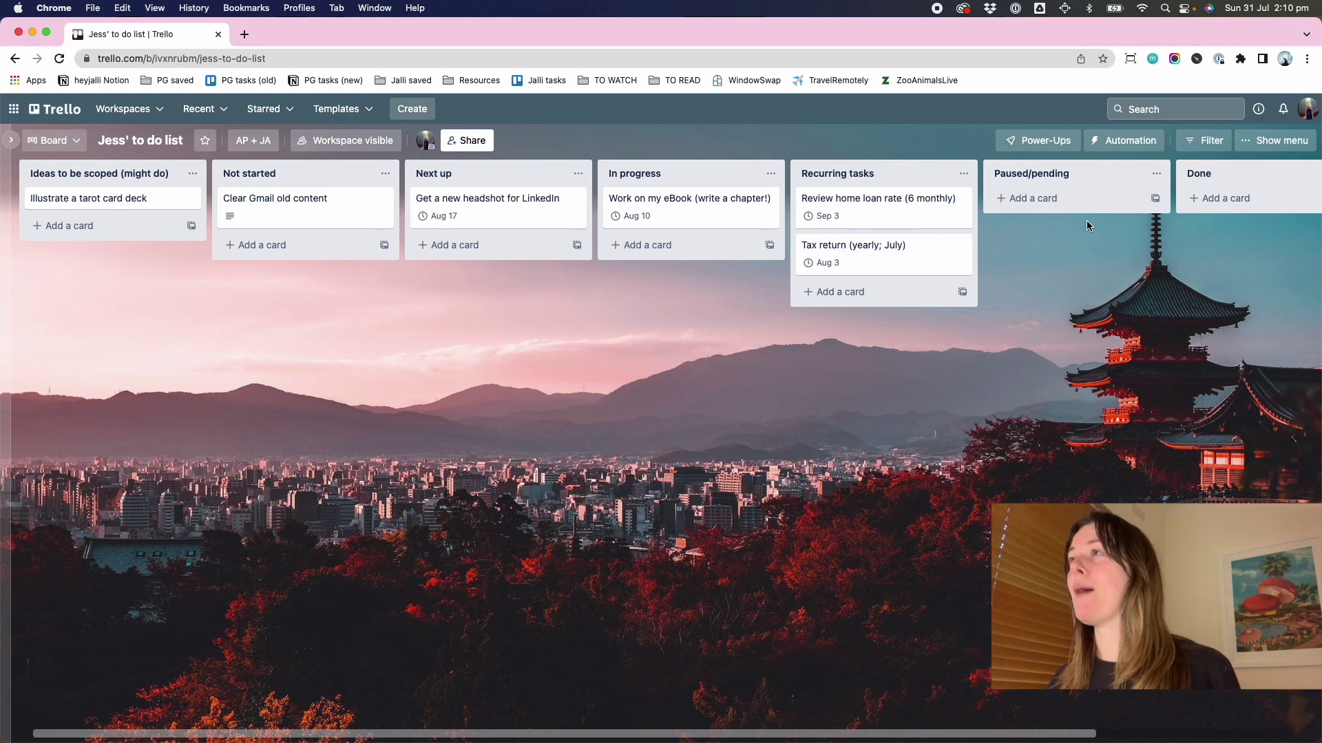
pyautogui.click(1017, 144)
# Step: Search the Power-Ups catalogue for 'calend' and add the Calendar Power-Up
pyautogui.click(1137, 391)
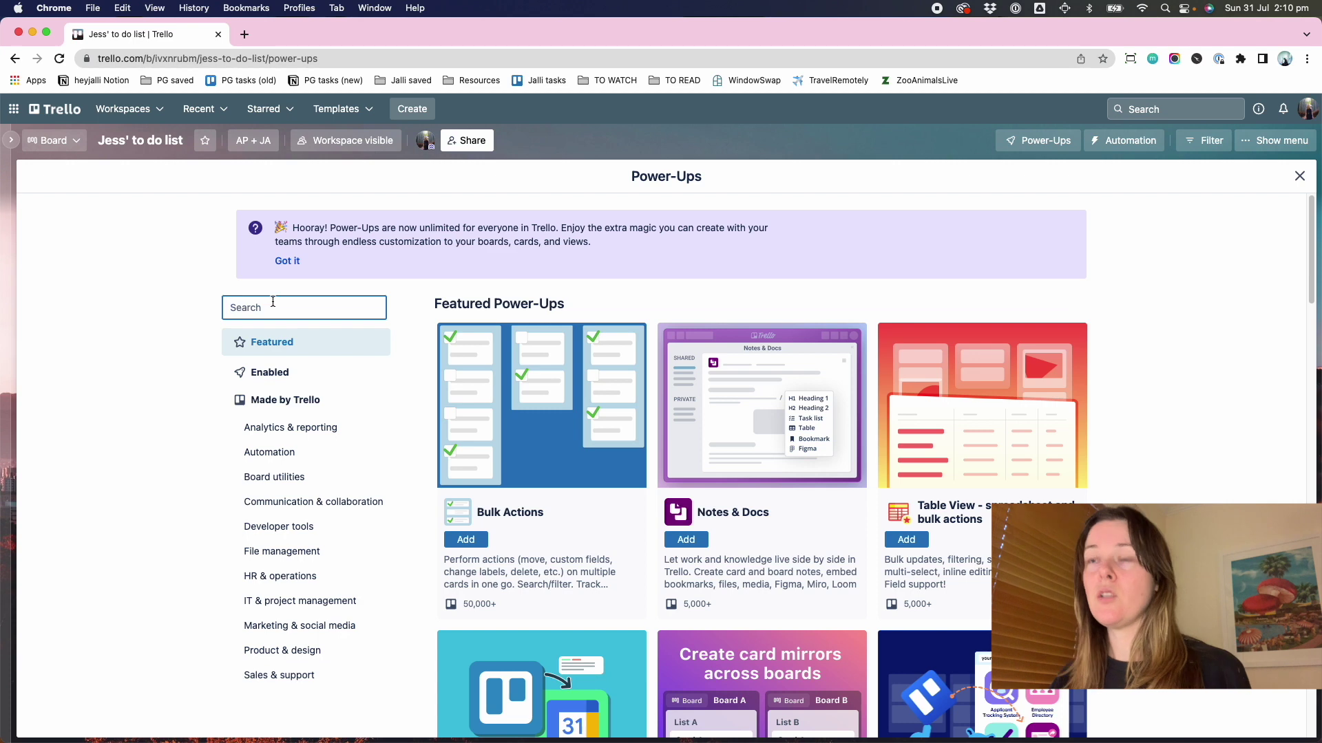
pyautogui.write('calend')
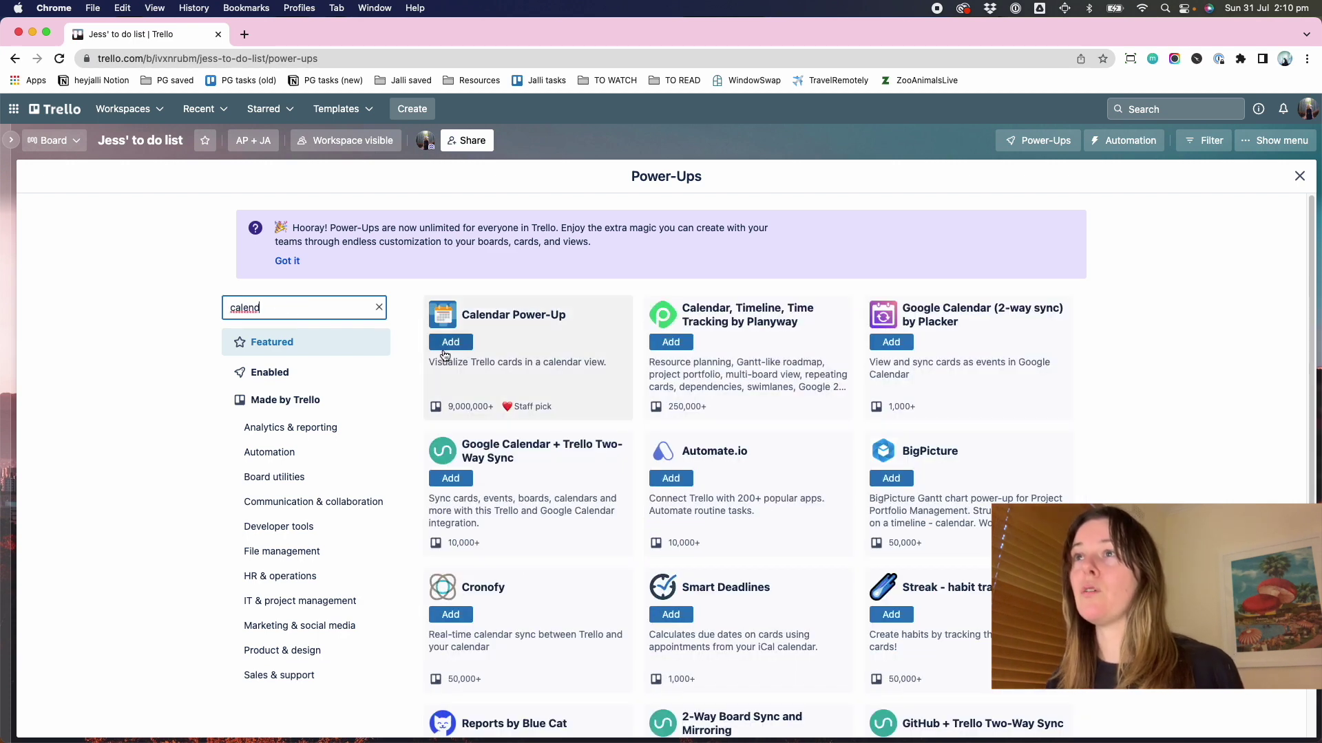
pyautogui.click(446, 346)
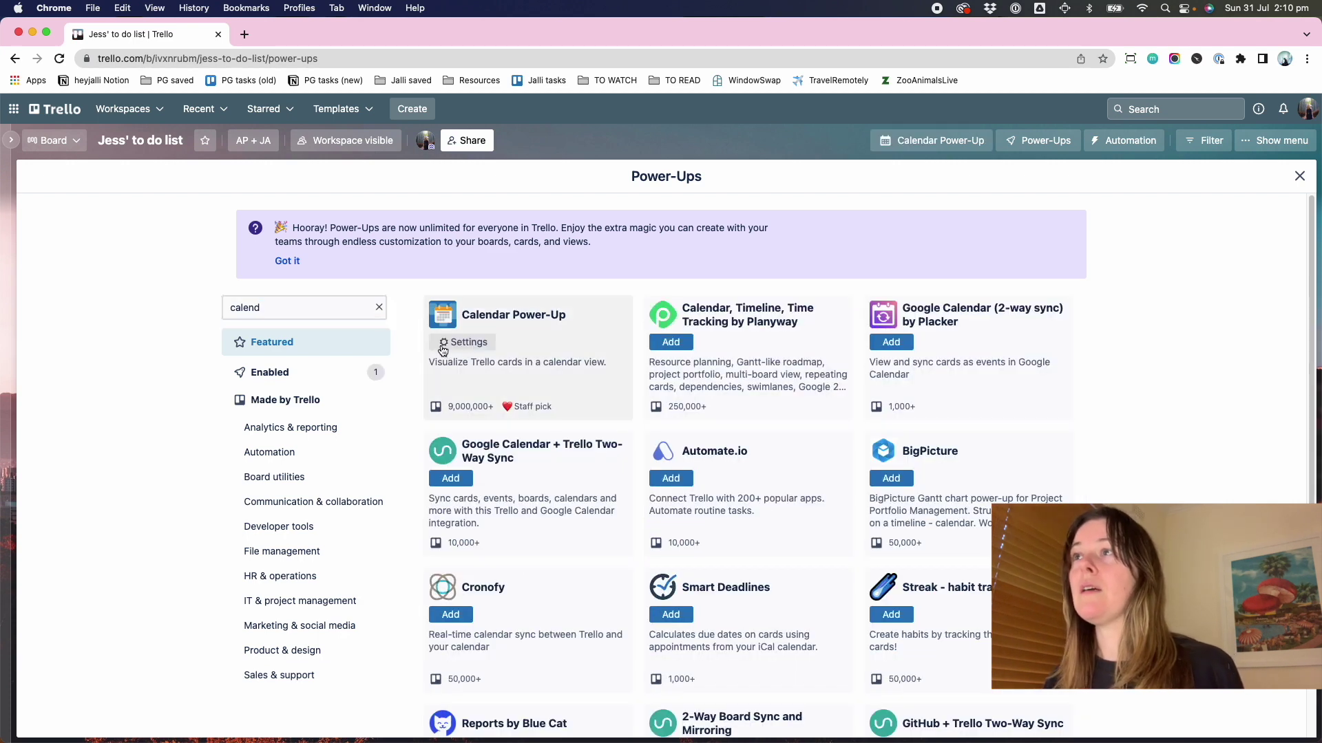
pyautogui.click(1300, 186)
# Step: Browse the cards on the August calendar, then return to the lists view
pyautogui.click(926, 143)
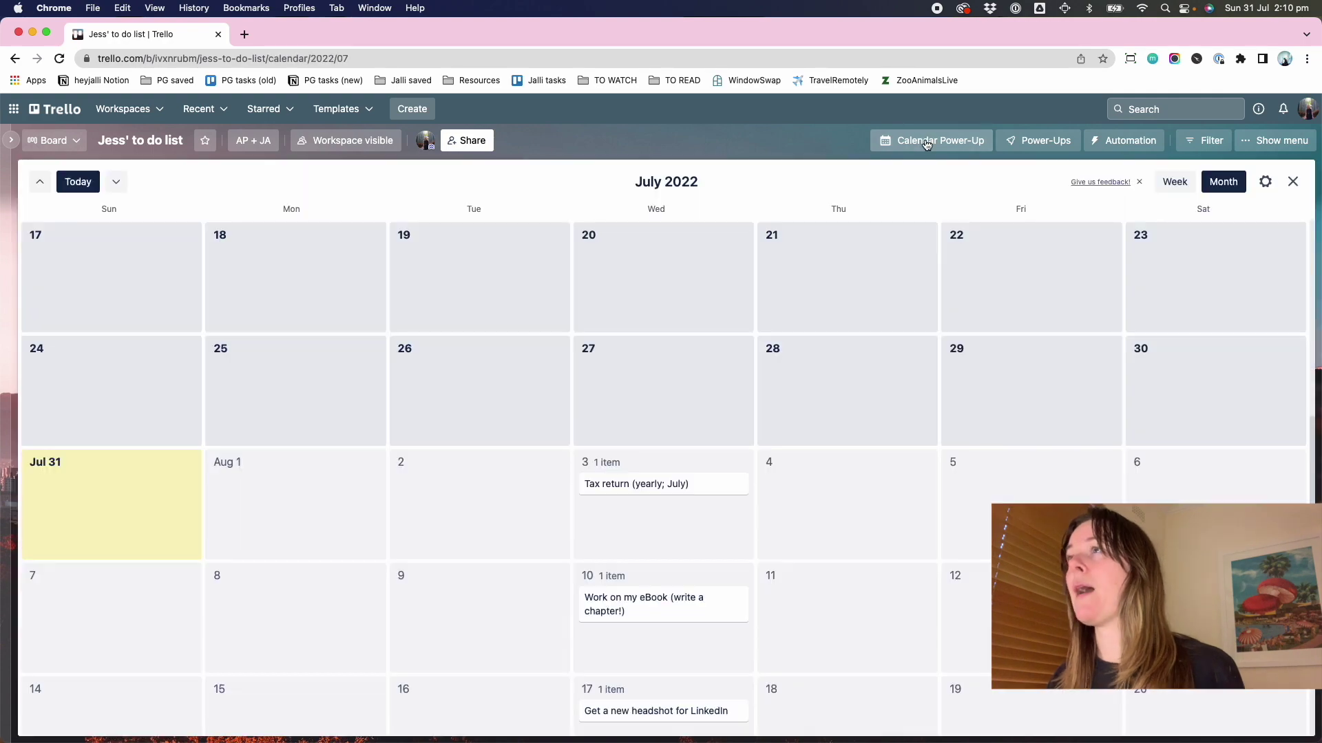
pyautogui.scroll(-1, 1088, 291)
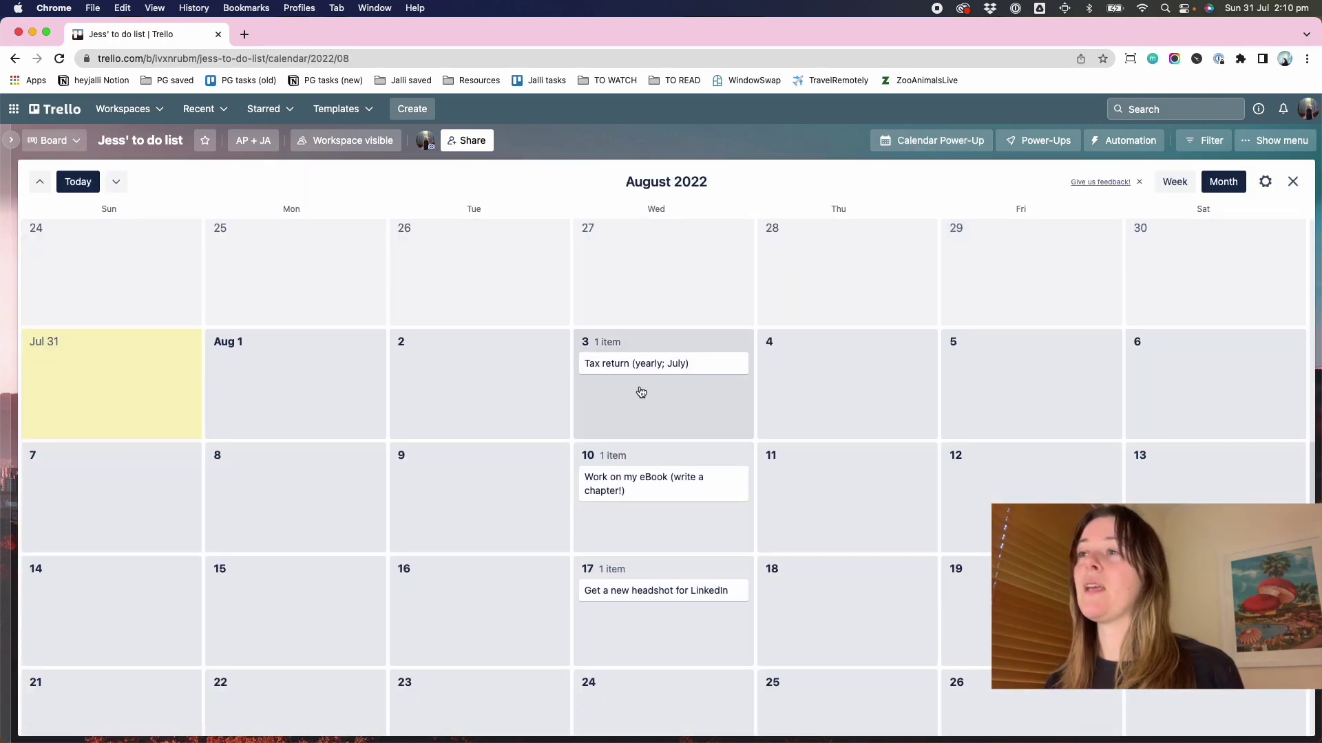
pyautogui.scroll(-1, 679, 422)
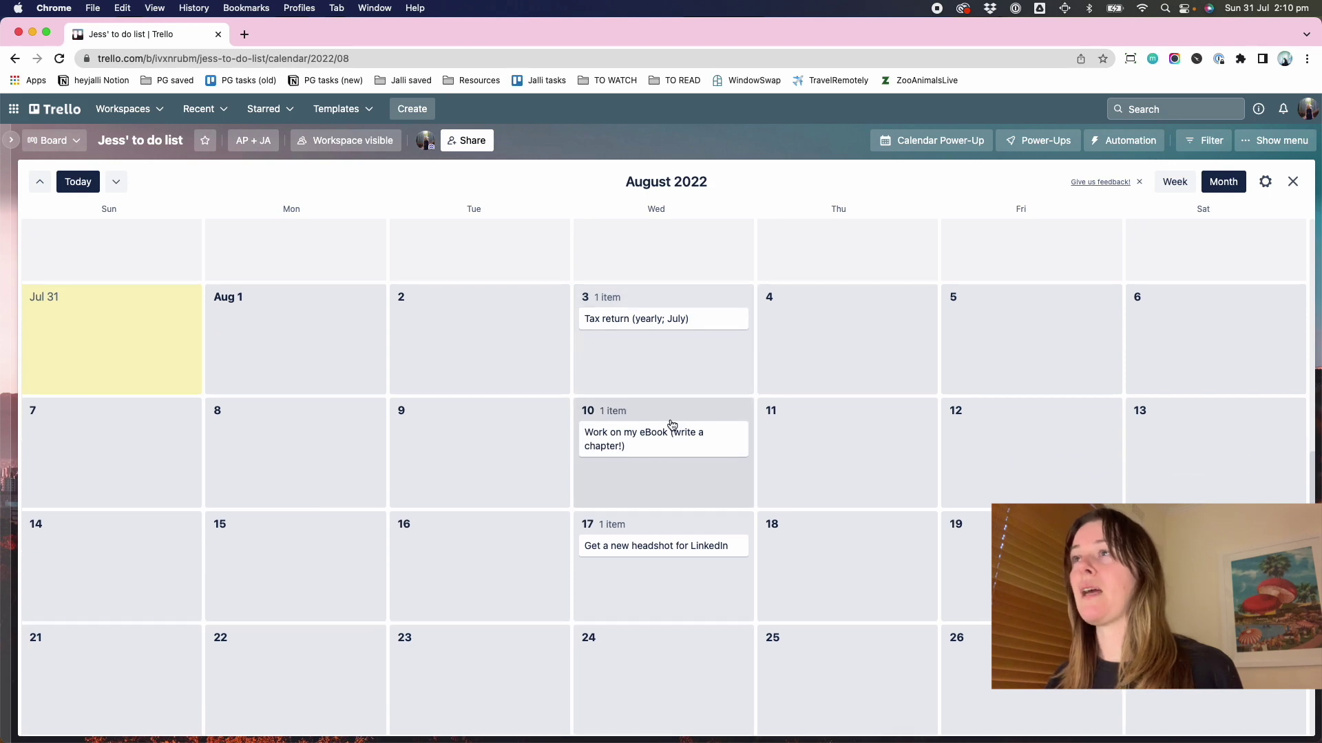
pyautogui.scroll(-1, 674, 407)
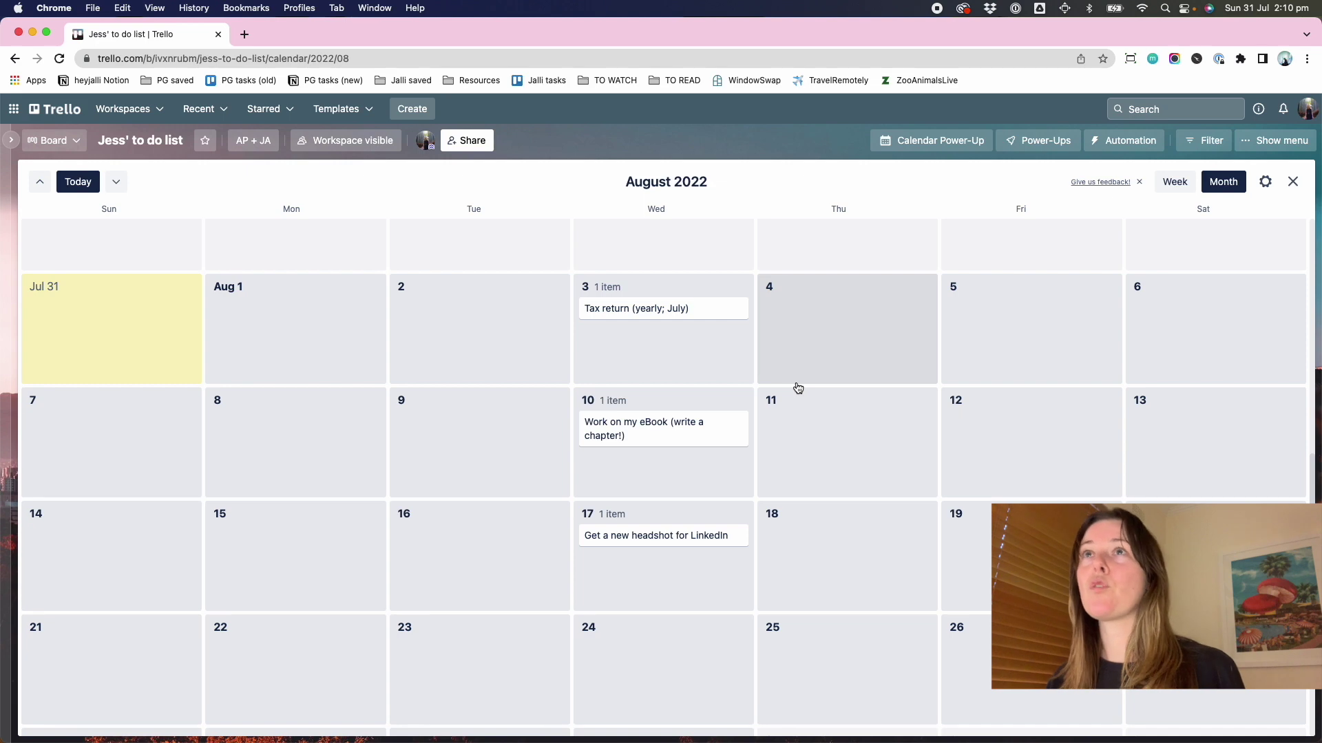
pyautogui.scroll(1, 803, 373)
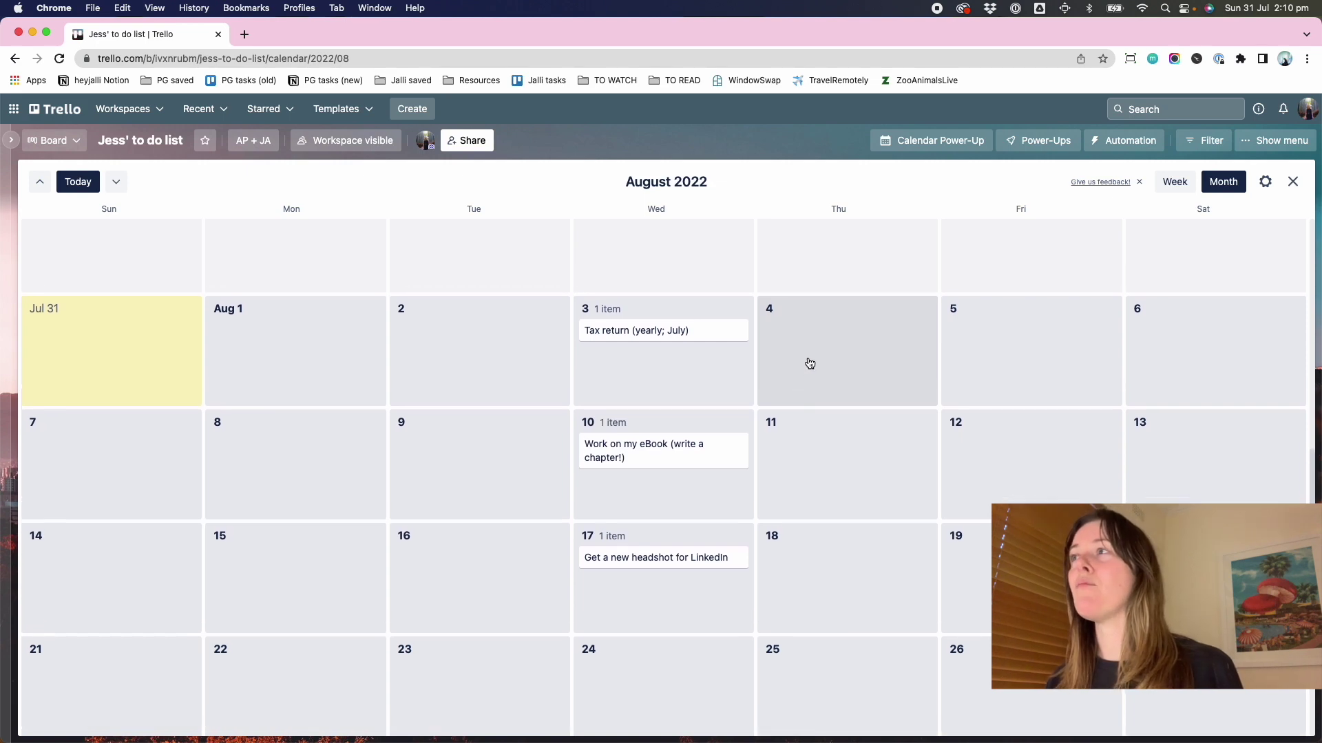
pyautogui.scroll(-2, 810, 363)
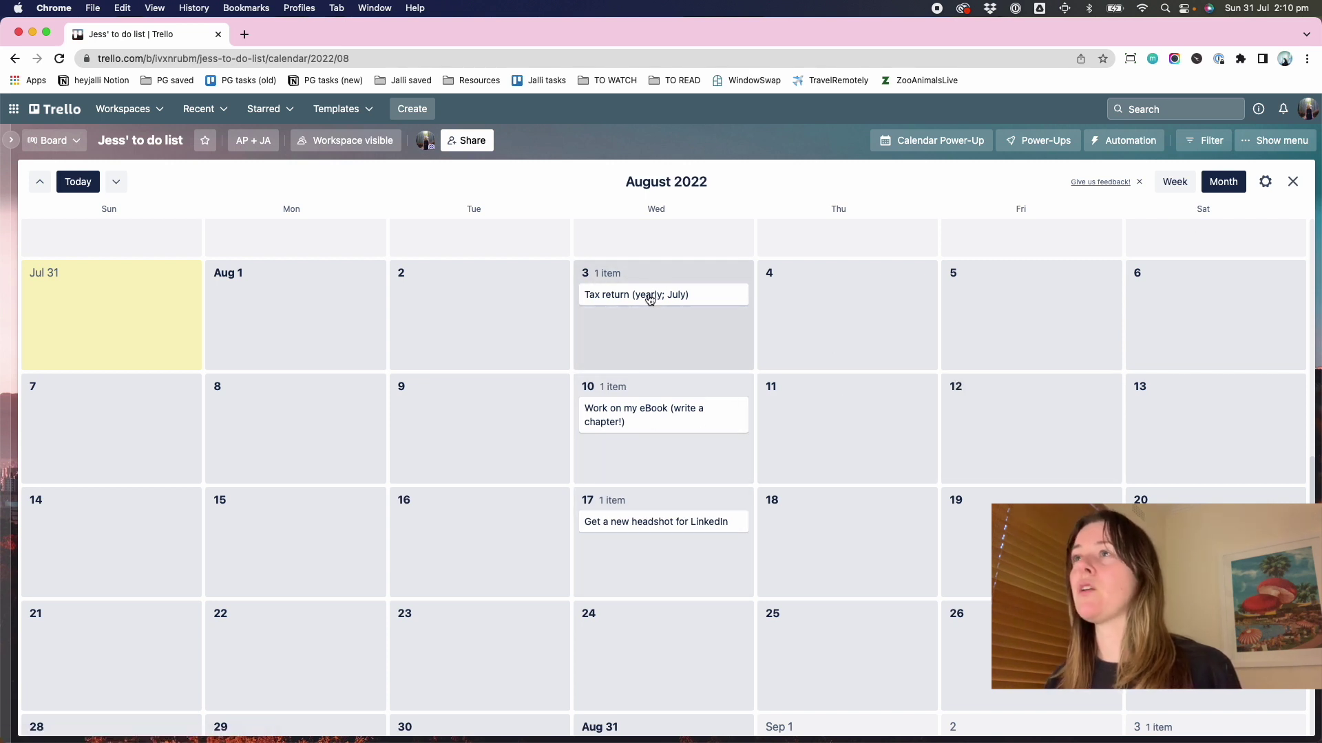
pyautogui.moveTo(649, 299)
pyautogui.mouseDown()
pyautogui.moveTo(650, 449)
pyautogui.moveTo(642, 312)
pyautogui.mouseUp()
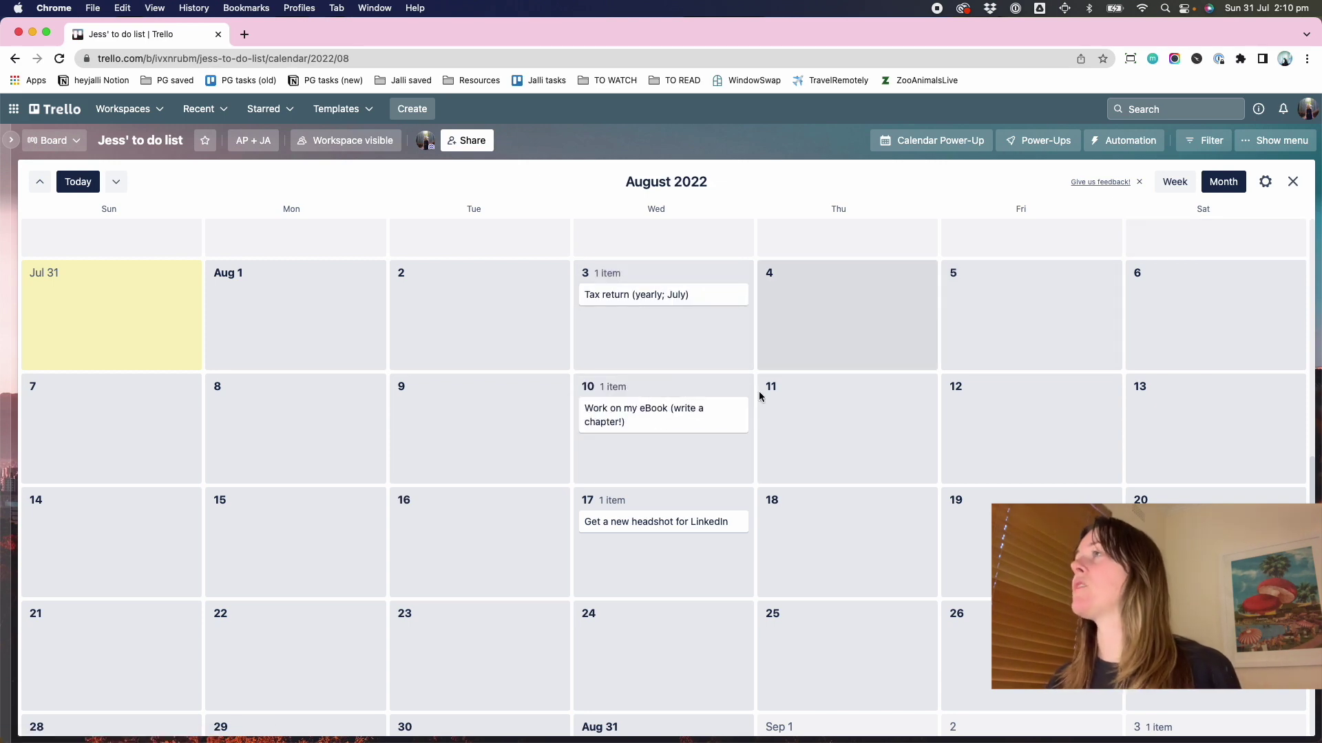
pyautogui.click(1295, 182)
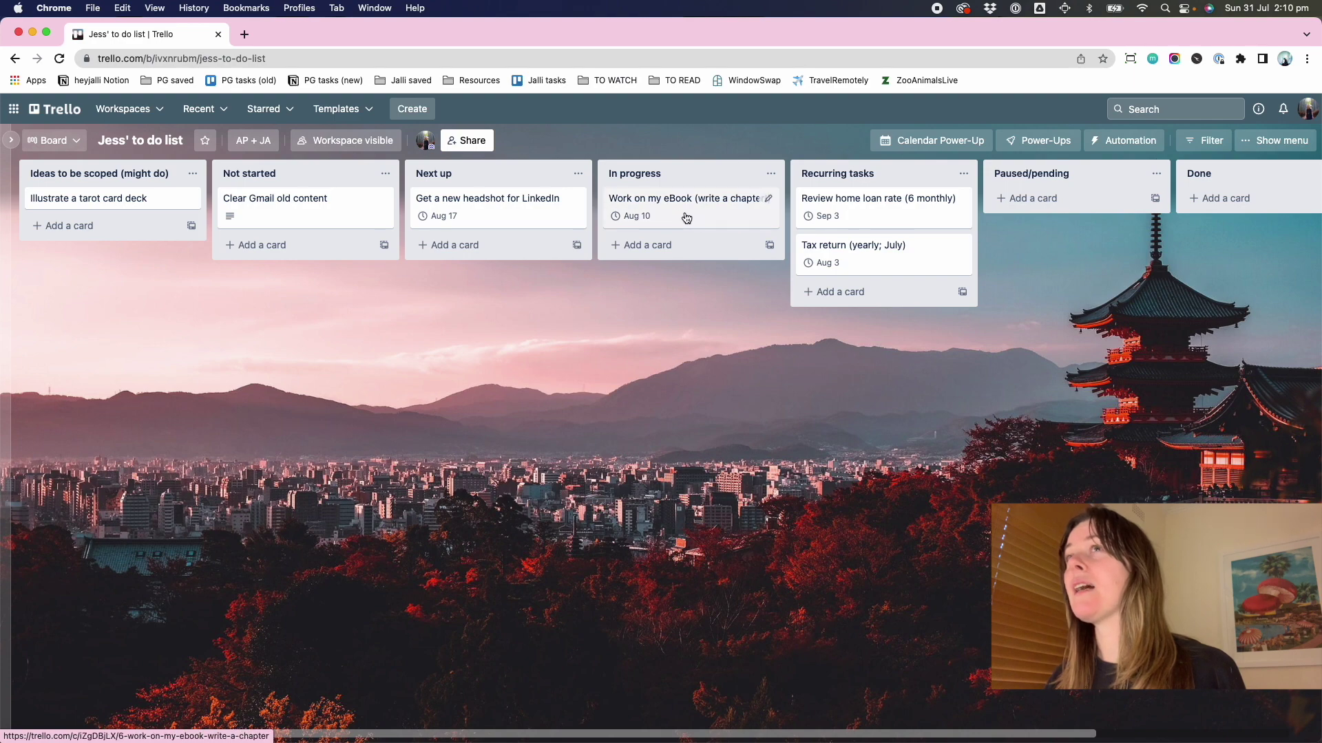
# Step: Create a green 'Low energy task' label and apply it to the Clear Gmail old content card
pyautogui.click(327, 210)
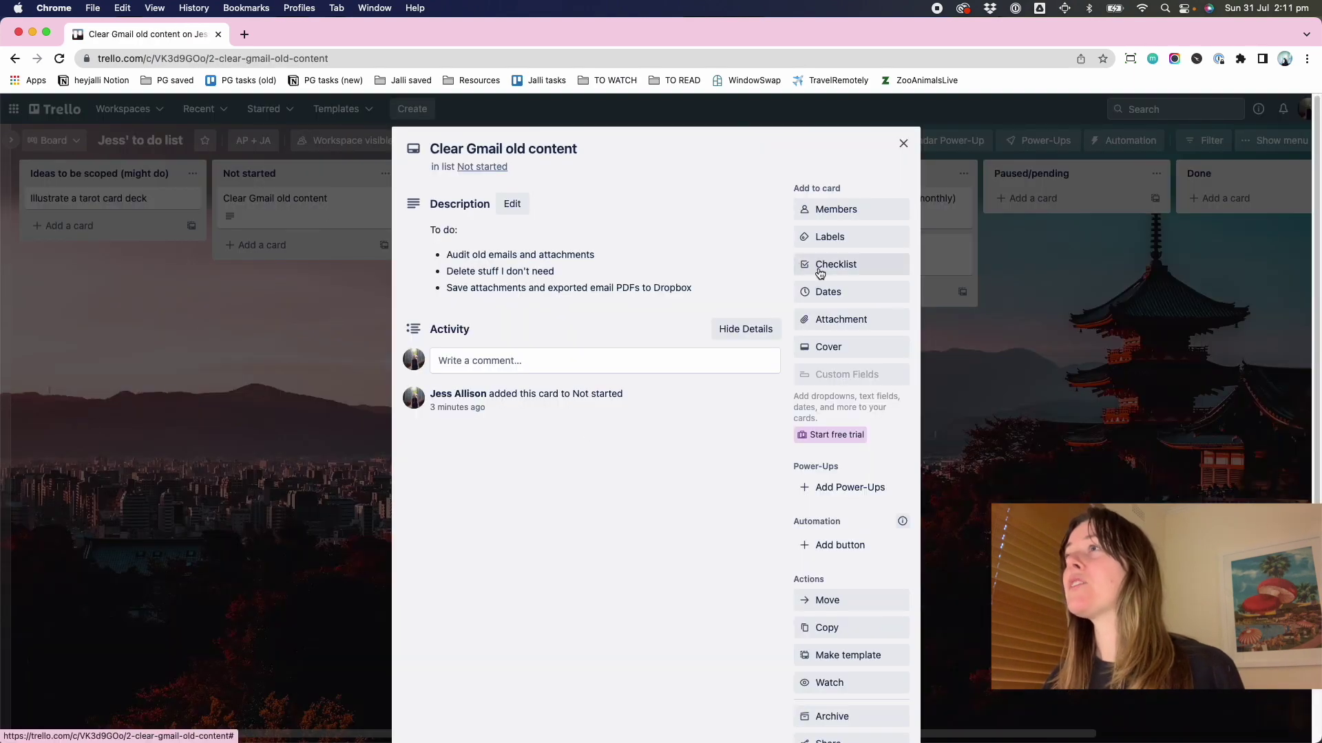
pyautogui.click(839, 244)
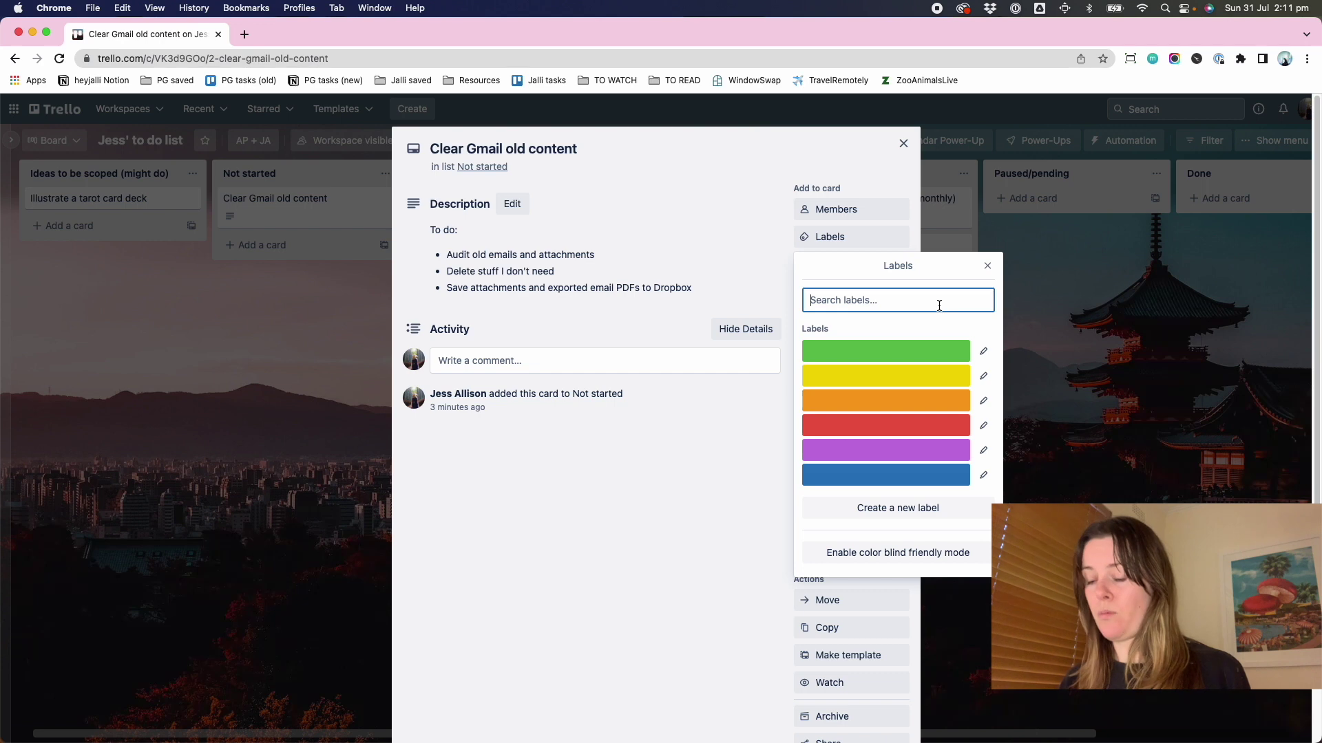
pyautogui.write('Low energy t')
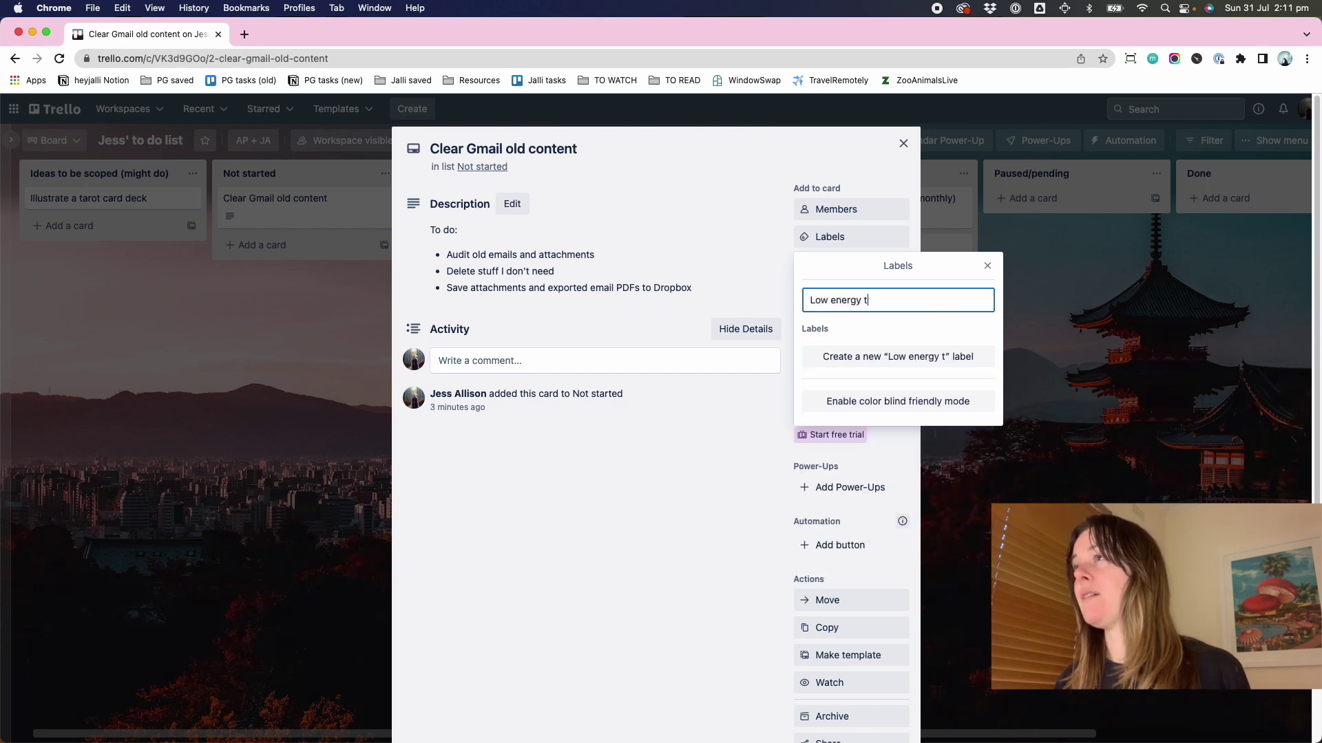
pyautogui.write('ask')
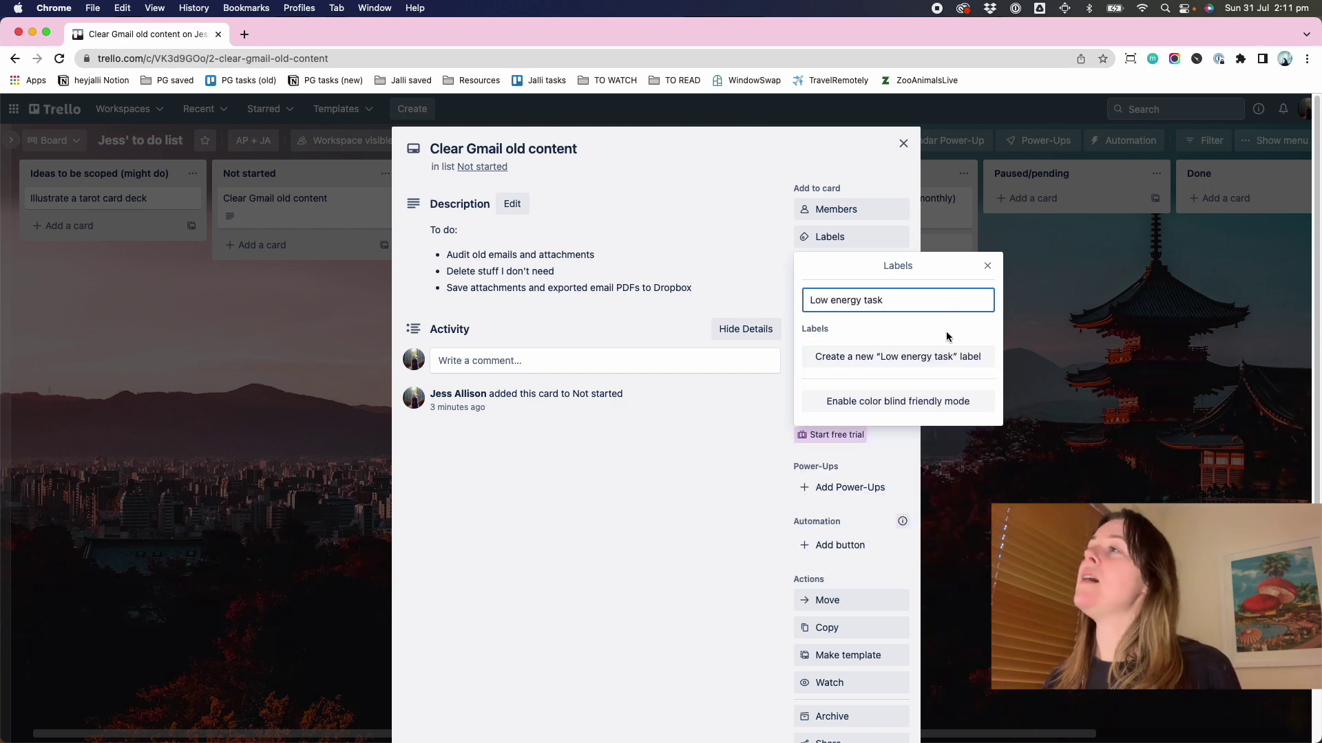
pyautogui.click(888, 355)
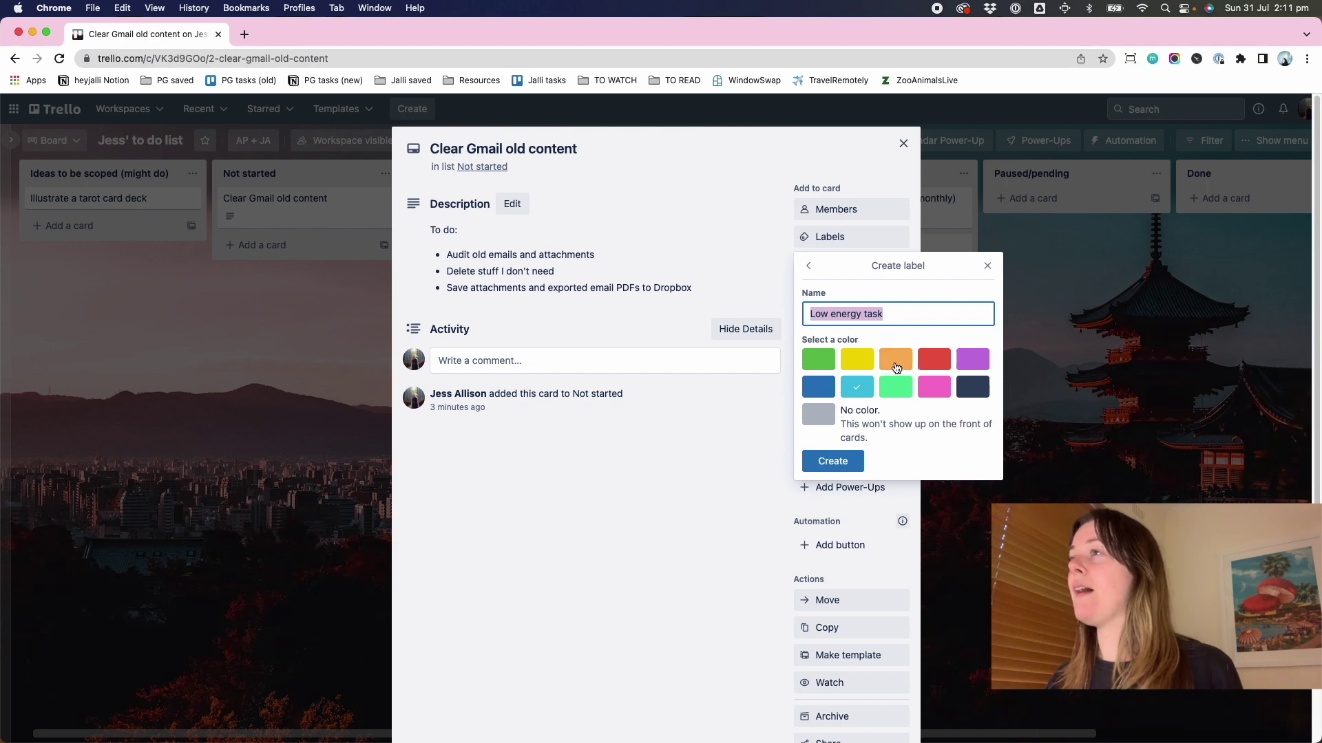
pyautogui.click(814, 363)
pyautogui.click(844, 465)
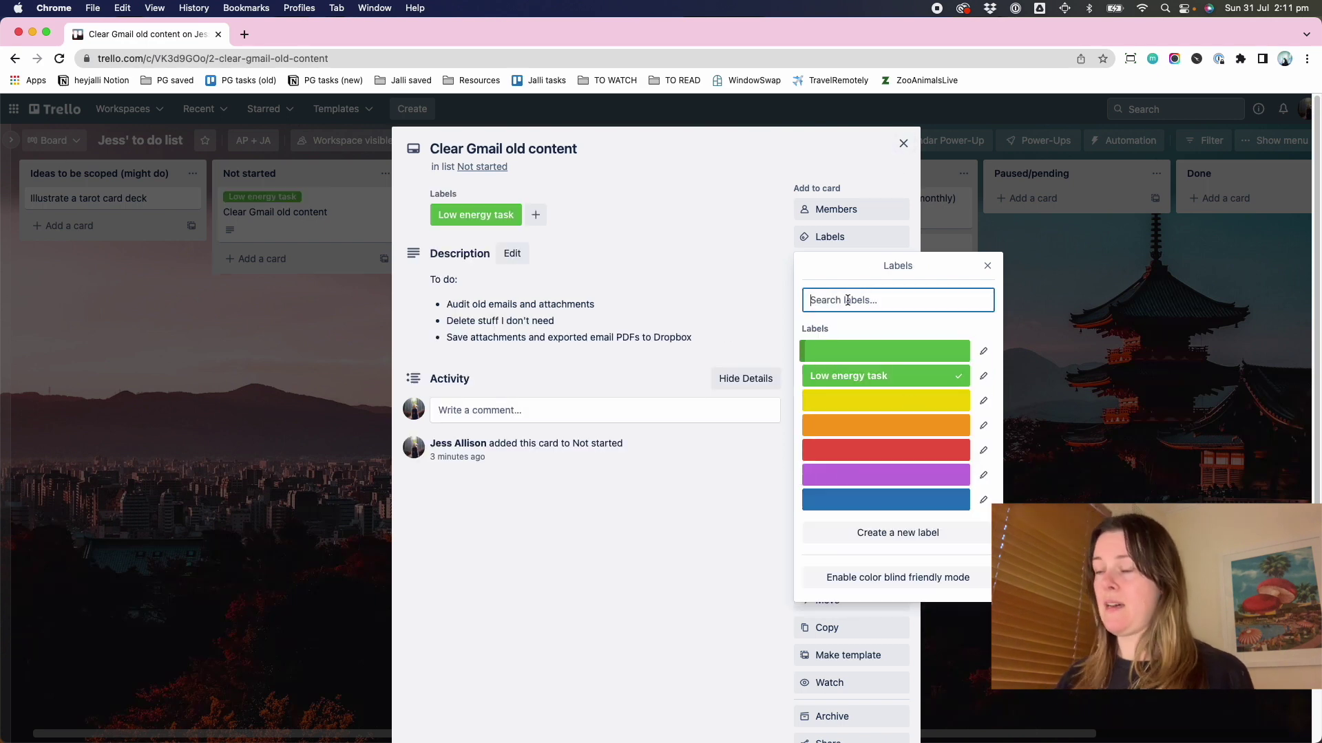
# Step: Create a cyan 'Digital decluttering' label on the same card, then close it
pyautogui.write('Digital')
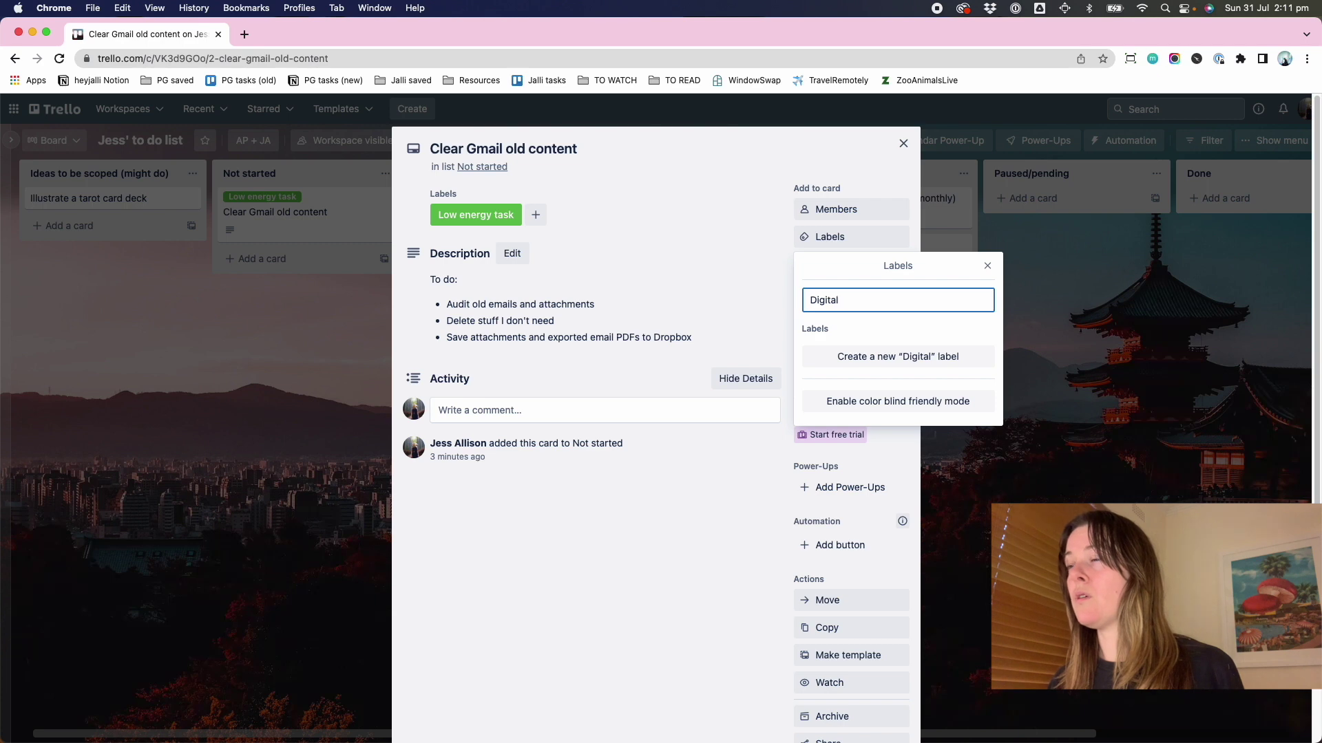
pyautogui.write(' detoxing')
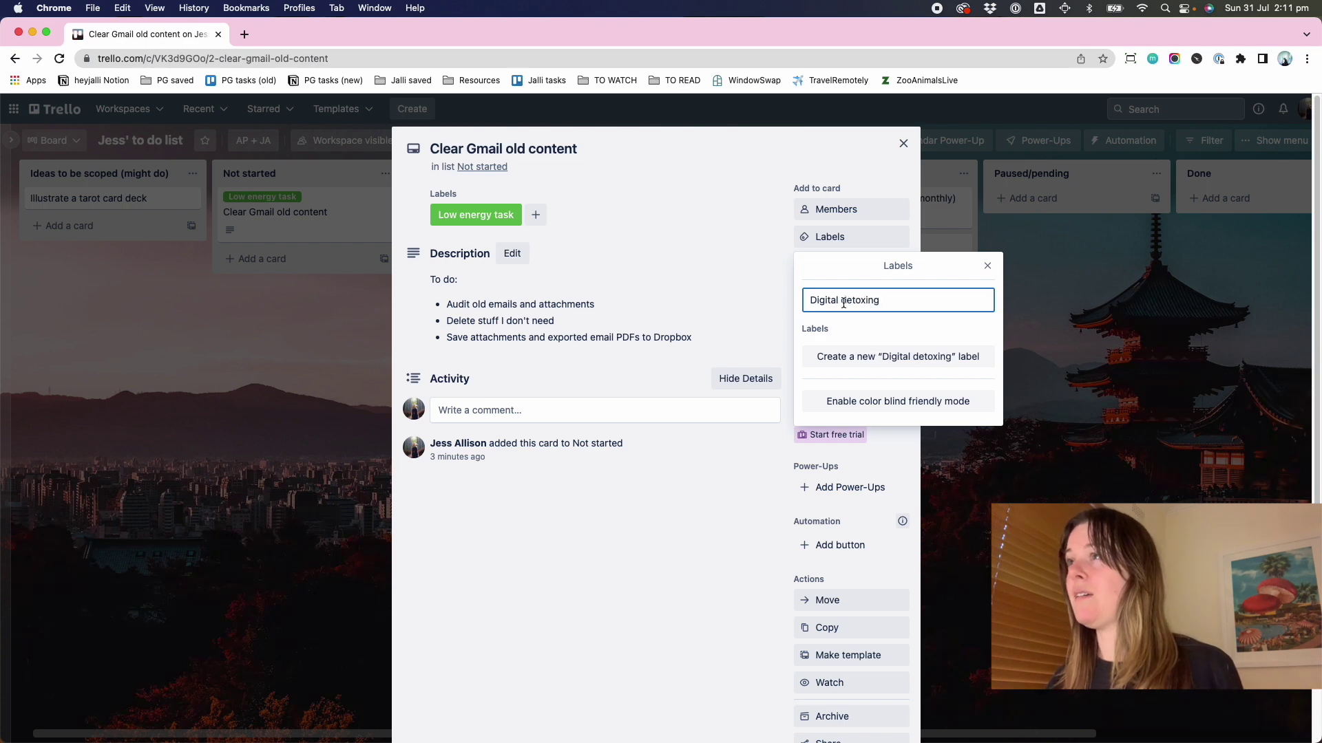
pyautogui.moveTo(849, 301); pyautogui.dragTo(881, 301)
pyautogui.write('clut')
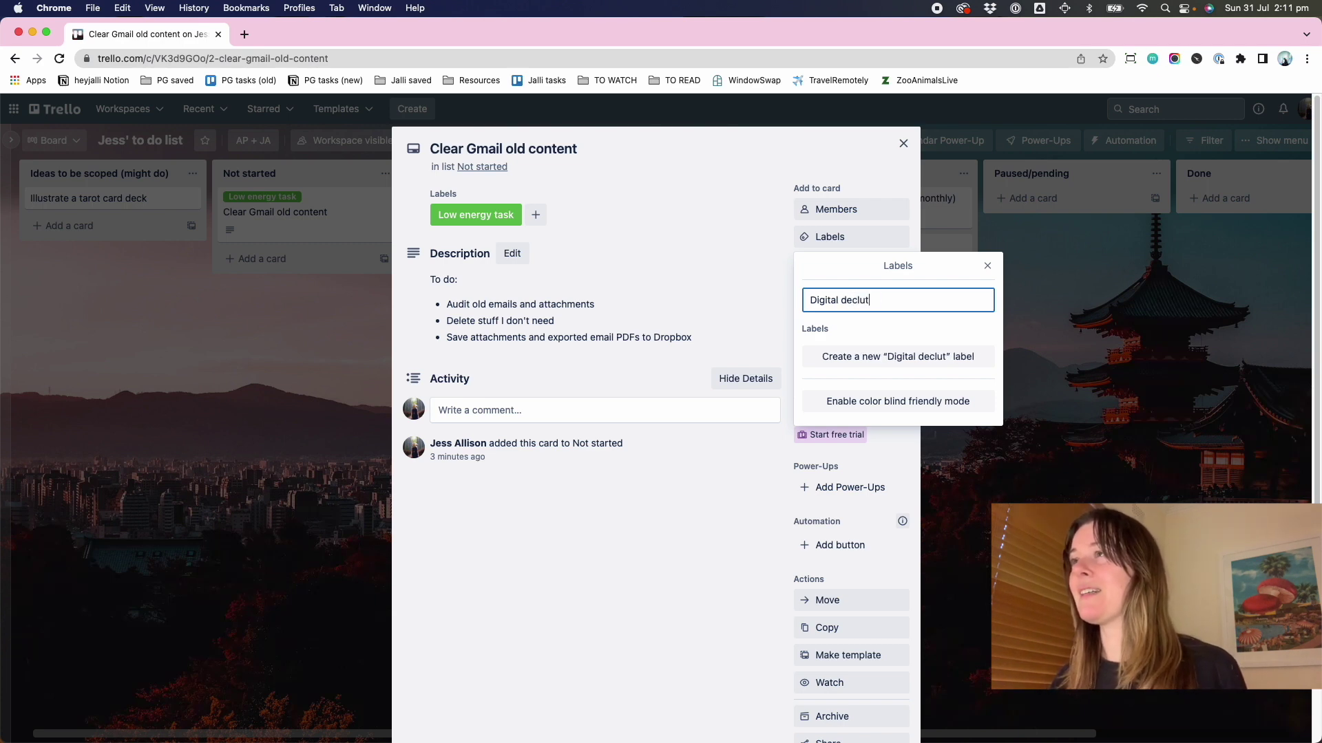
pyautogui.write('tering')
pyautogui.click(894, 360)
pyautogui.click(854, 389)
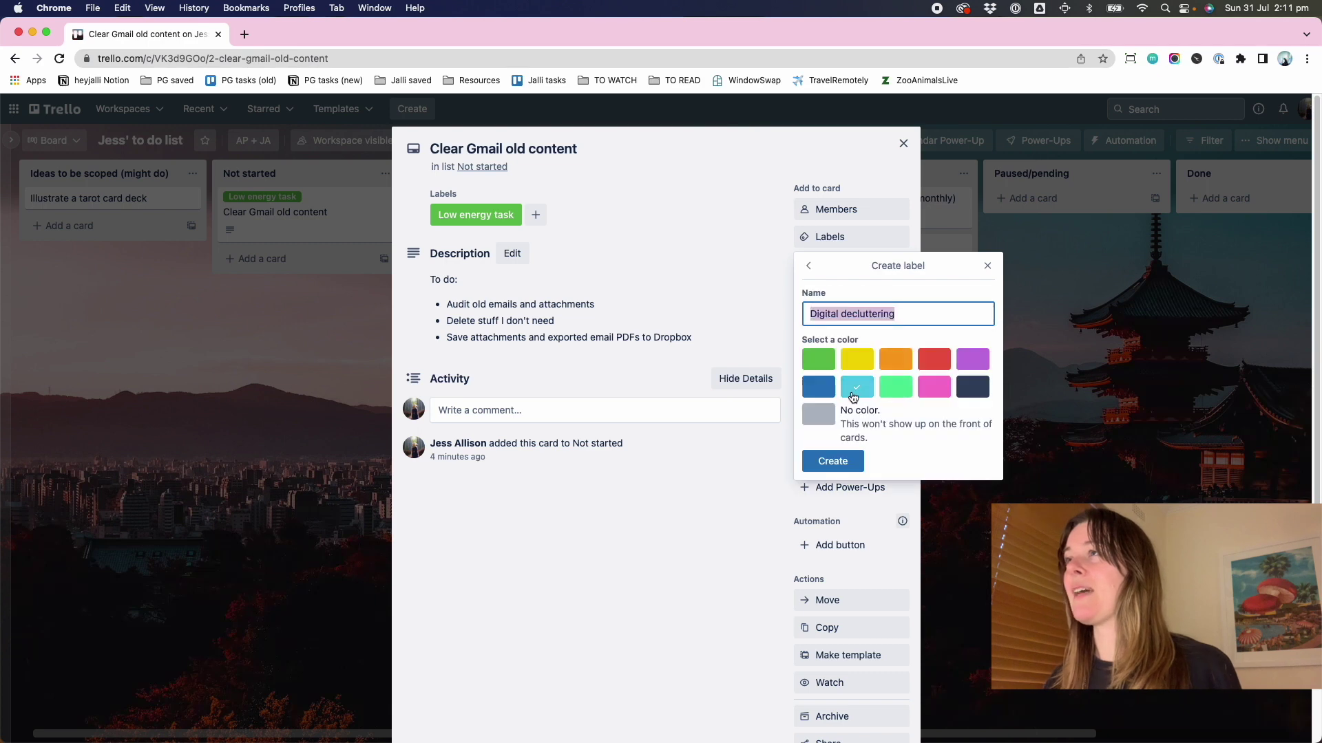
pyautogui.click(833, 462)
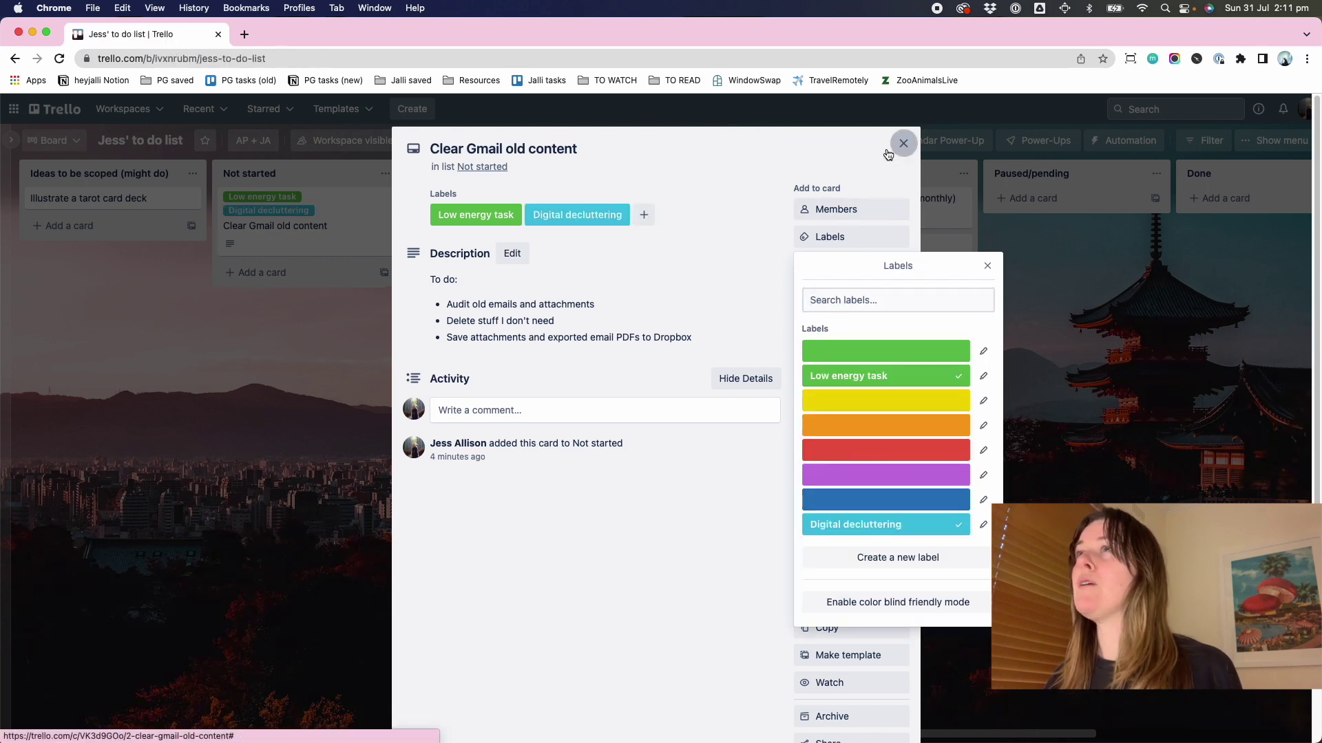
pyautogui.click(894, 147)
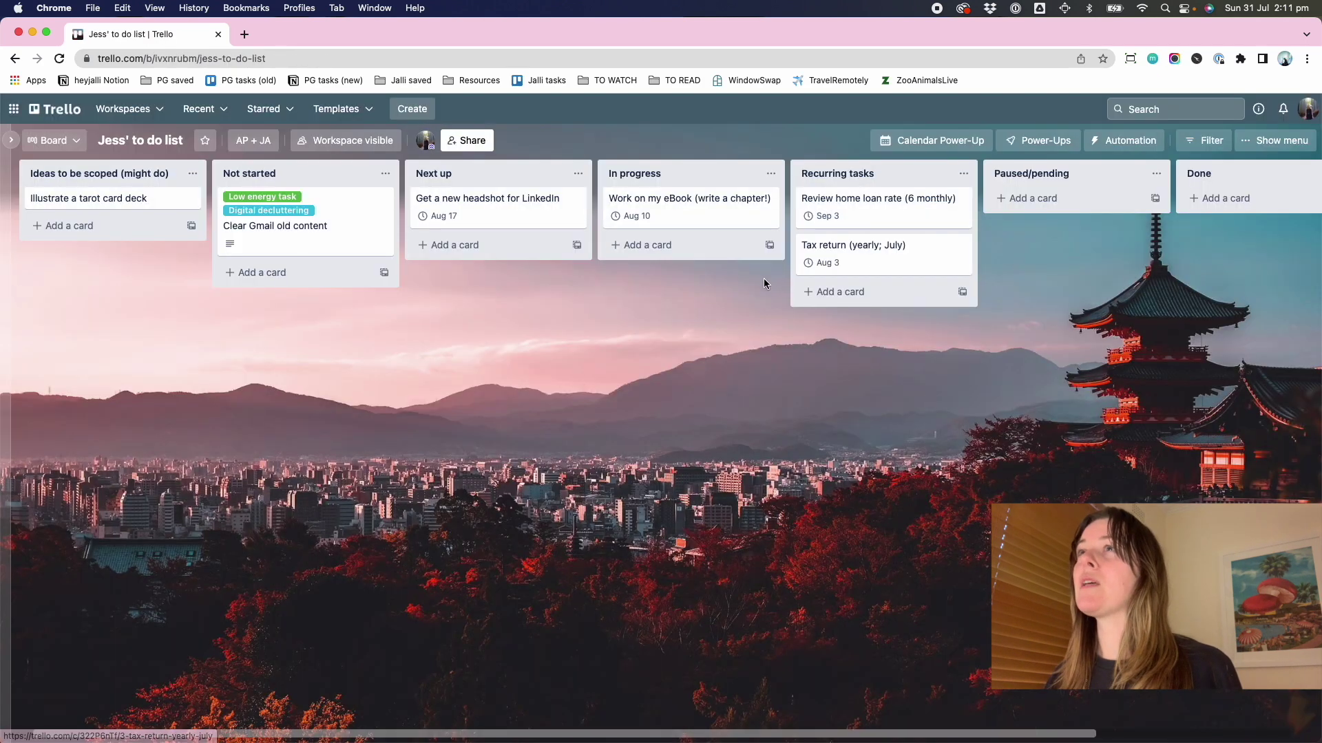
# Step: Create a pink 'High energy task' label and apply it to the eBook card
pyautogui.click(708, 209)
pyautogui.click(853, 241)
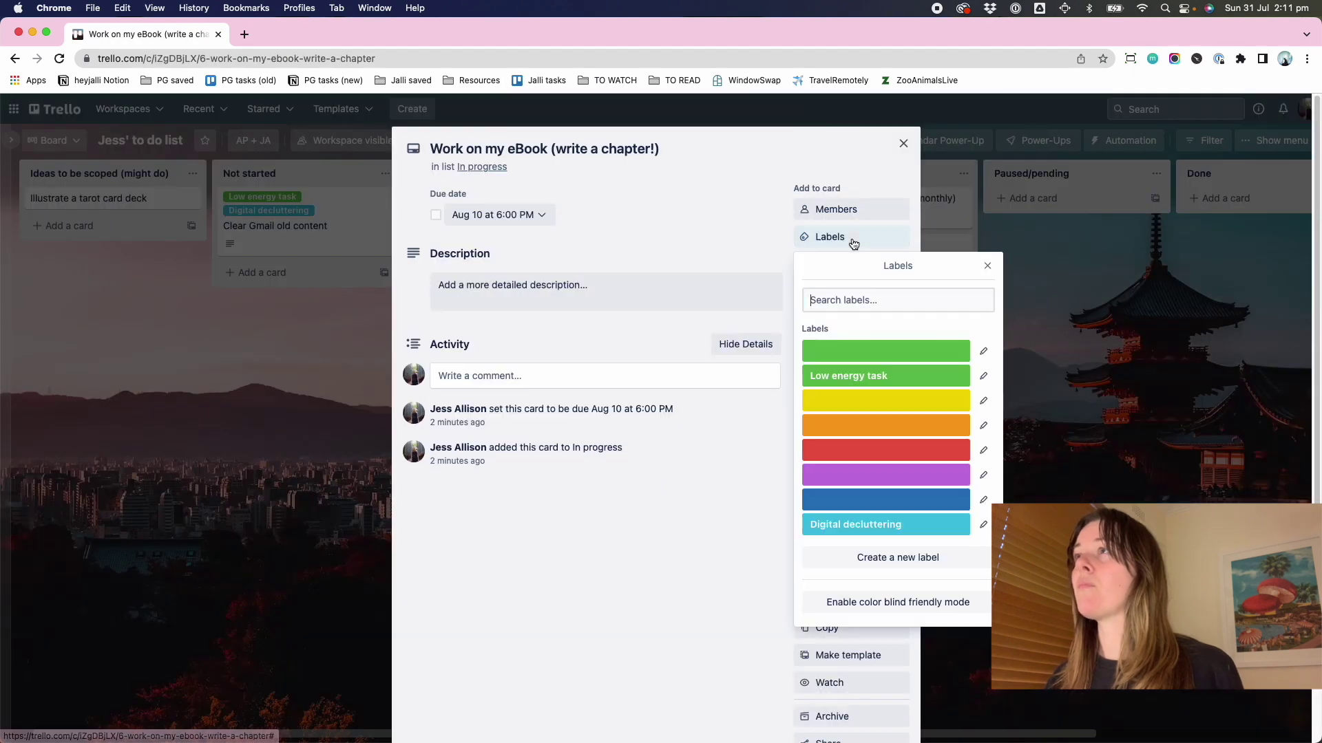
pyautogui.write('High ')
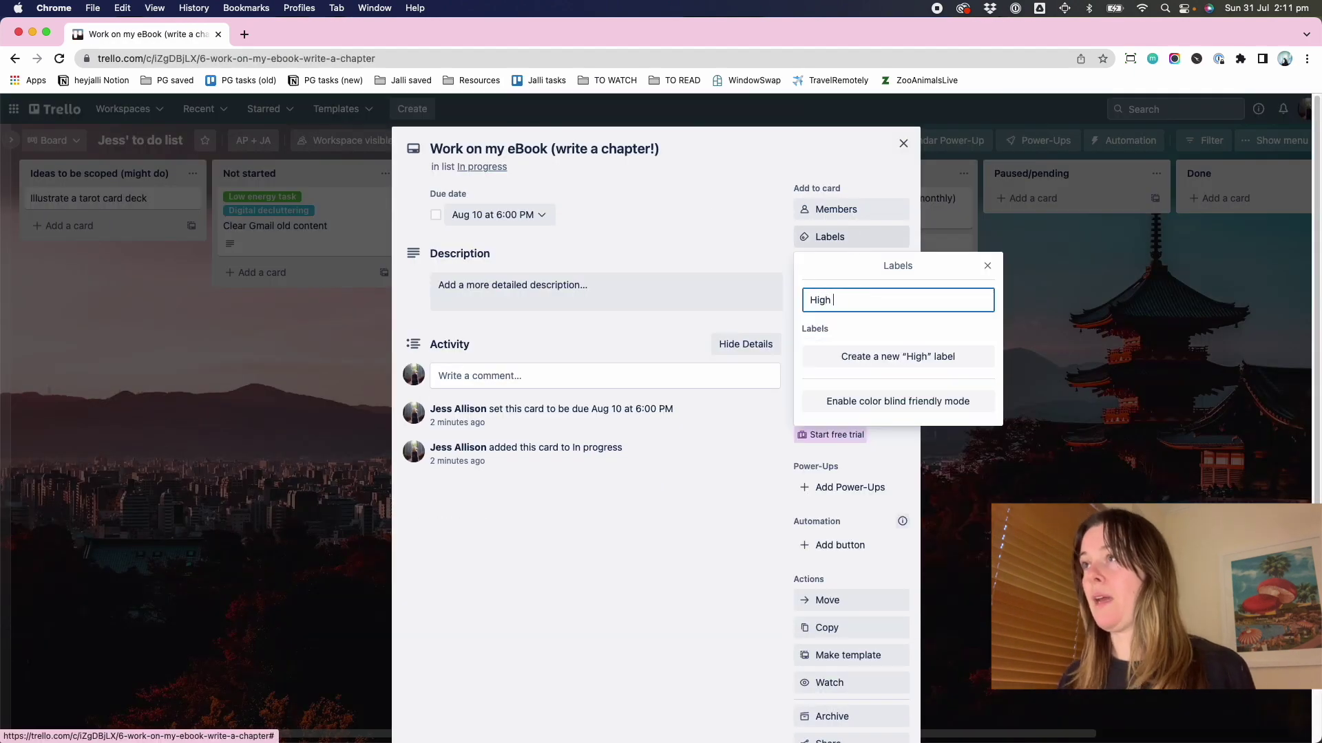
pyautogui.write('energy task')
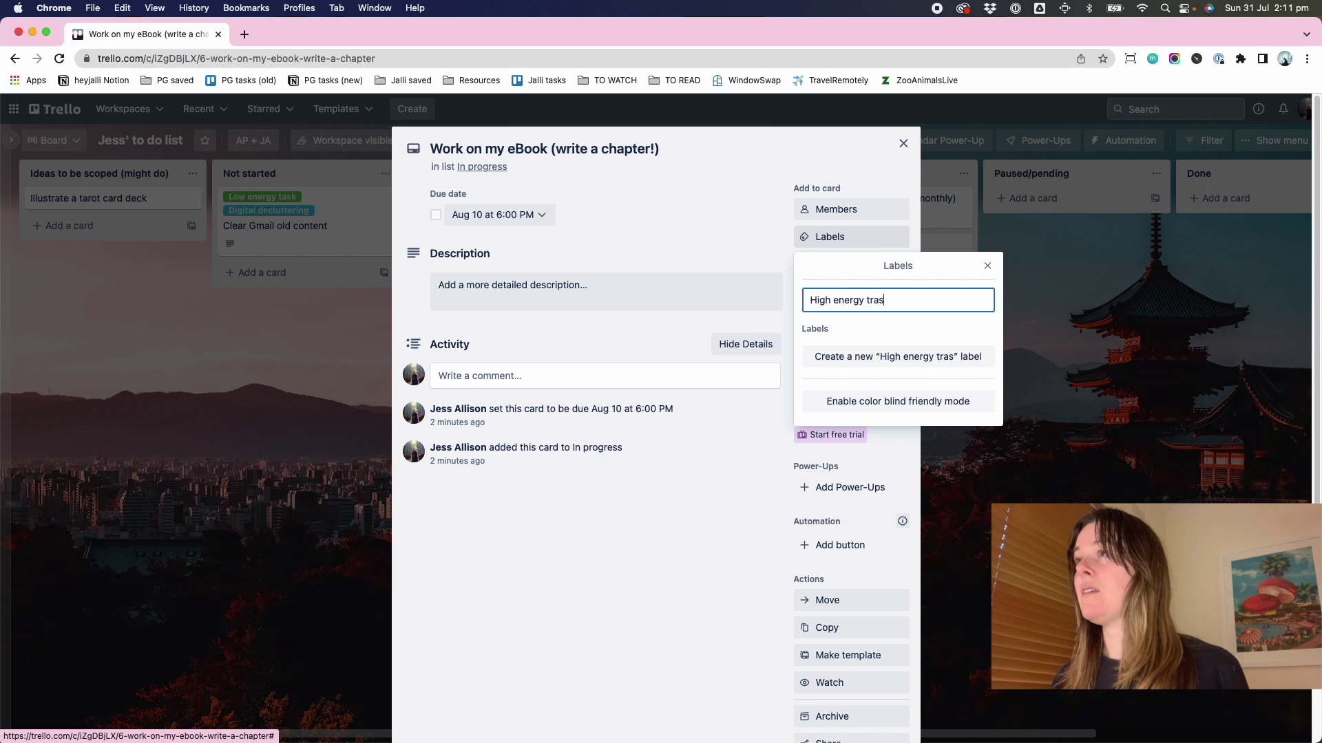
pyautogui.click(915, 353)
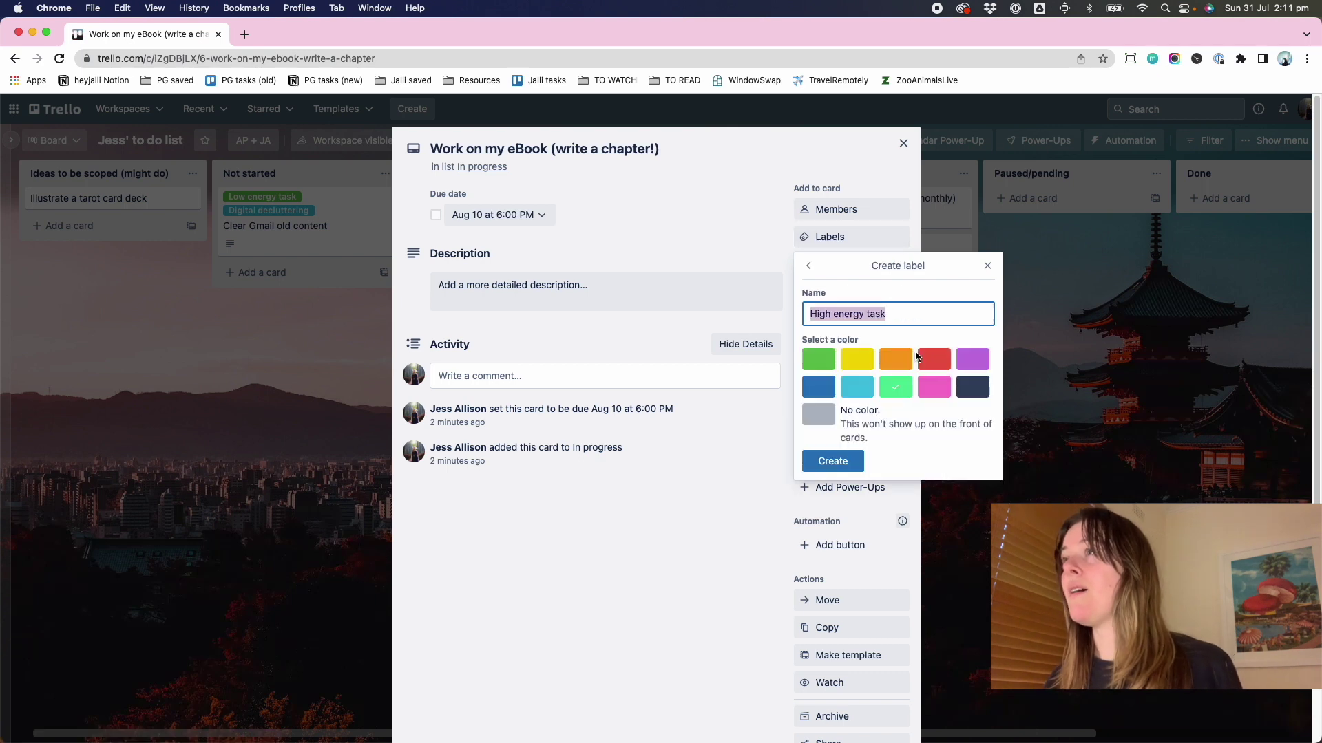
pyautogui.click(935, 390)
pyautogui.click(833, 461)
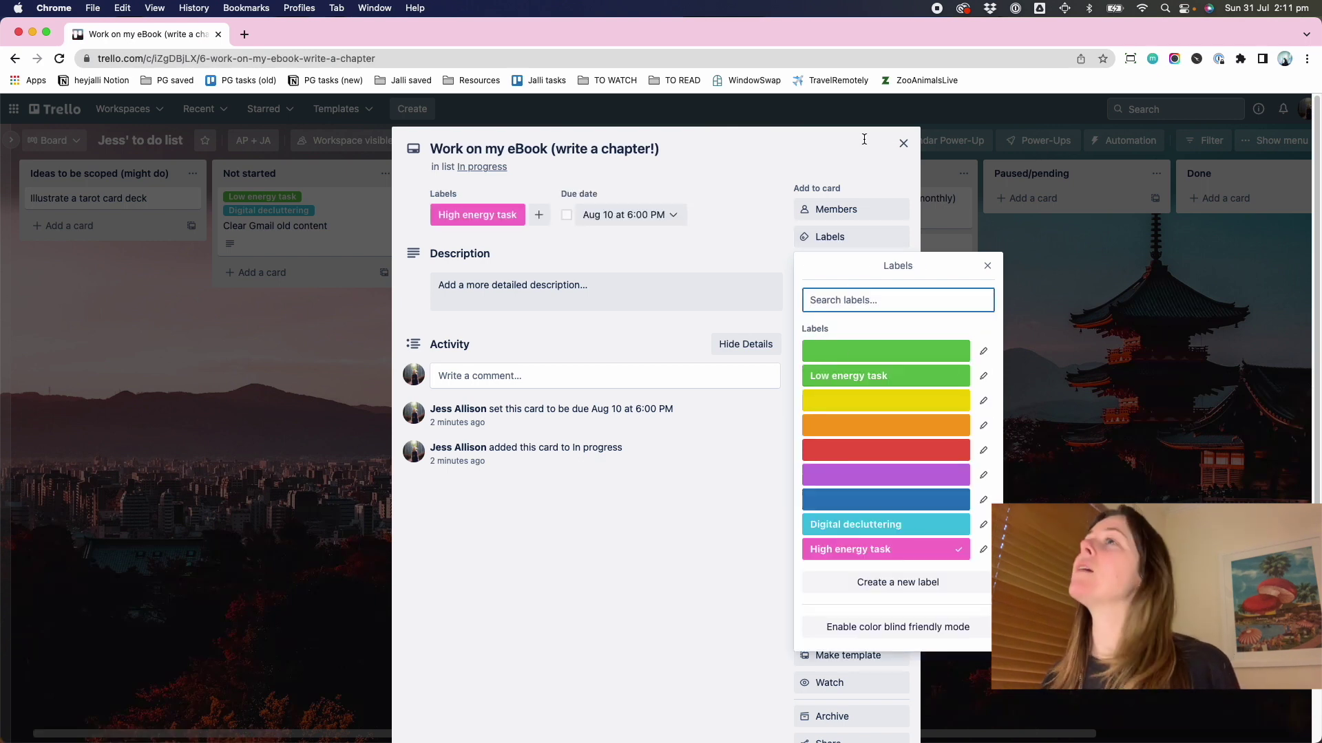
pyautogui.click(903, 143)
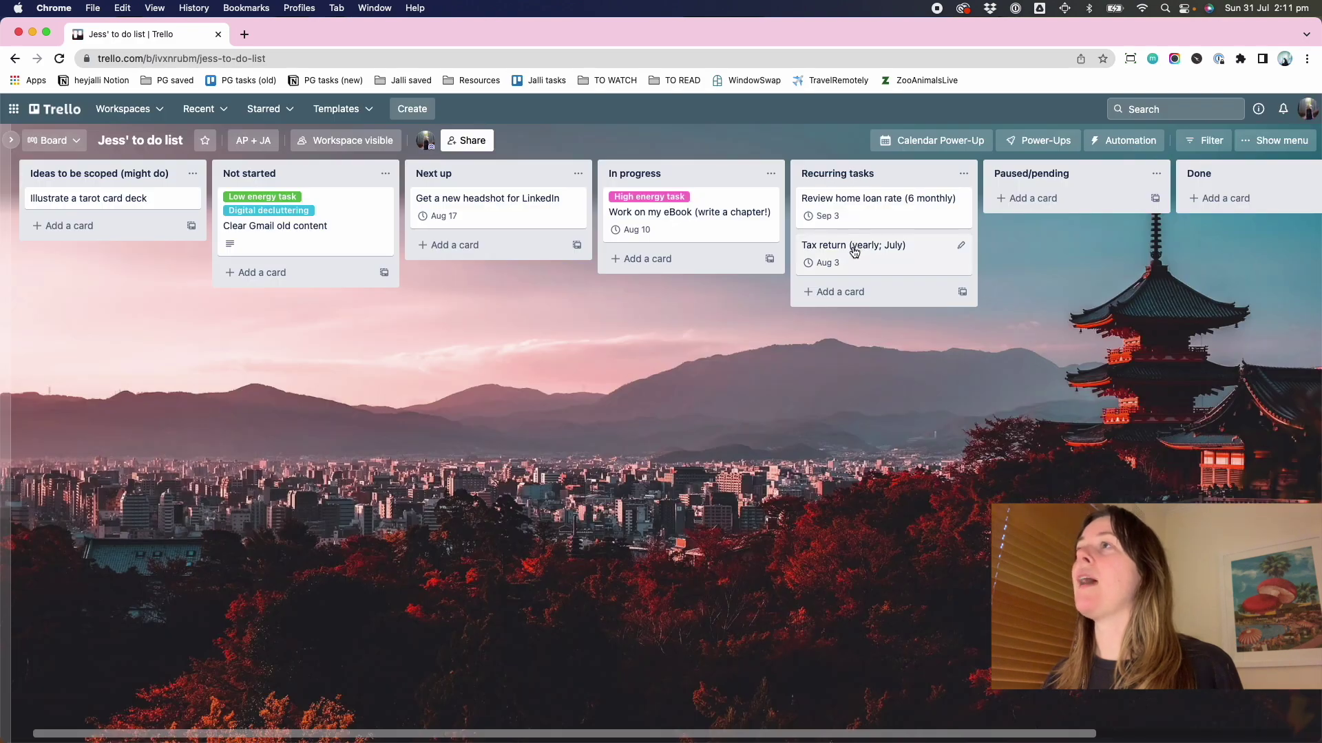
# Step: Tag the Review home loan rate card Low energy task and a new blue 'Finances' label
pyautogui.click(903, 215)
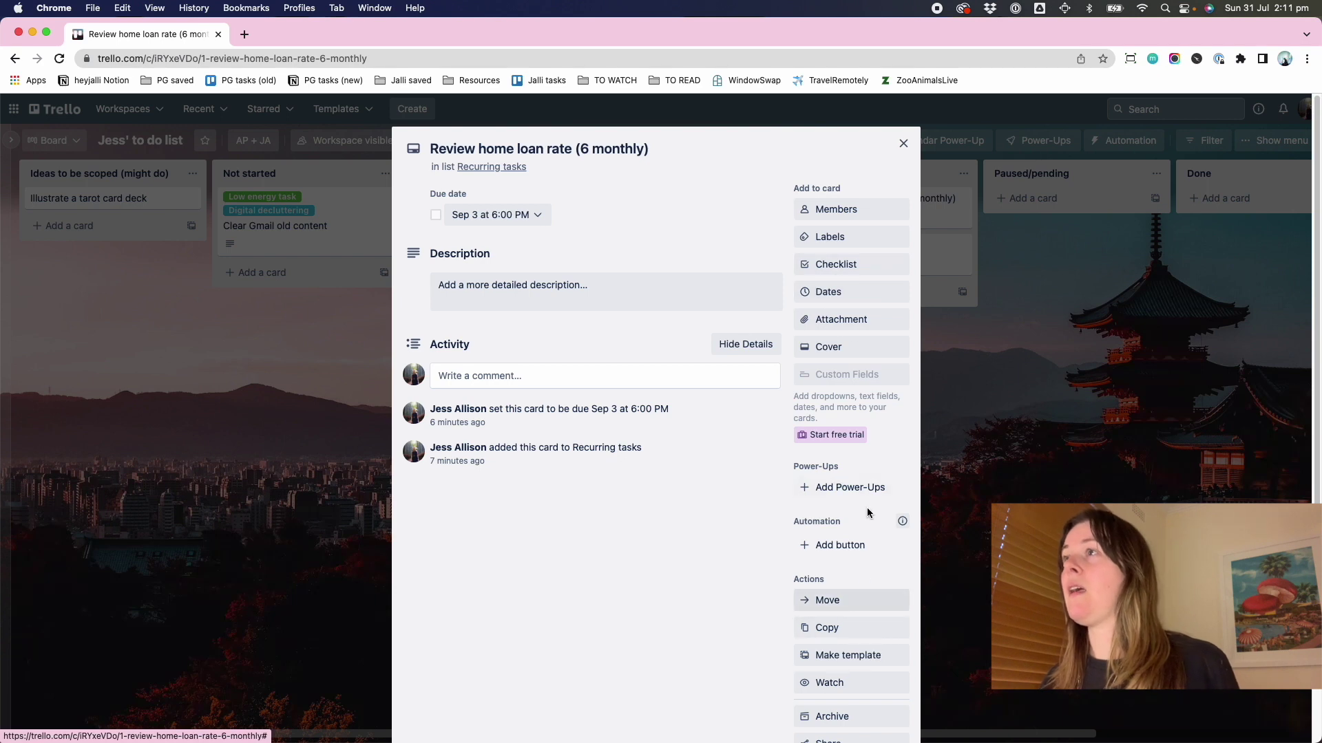
pyautogui.click(830, 237)
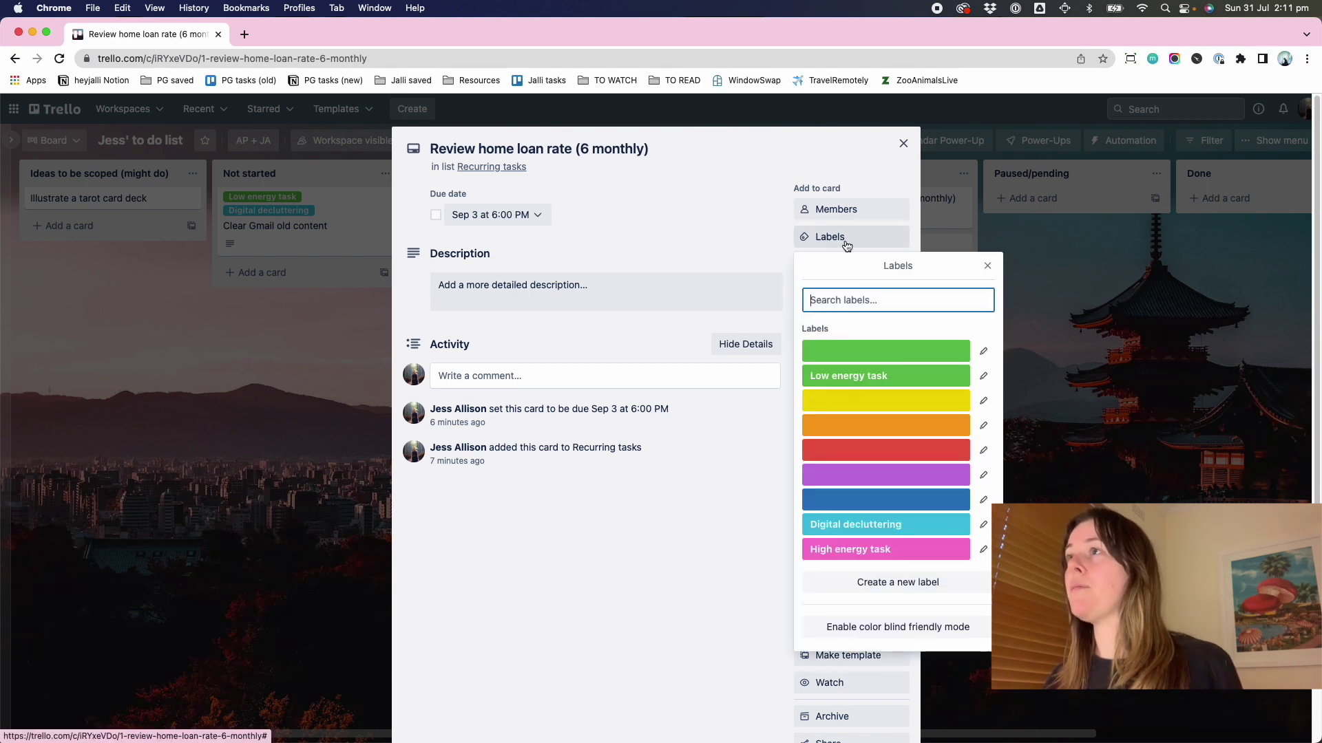
pyautogui.click(864, 377)
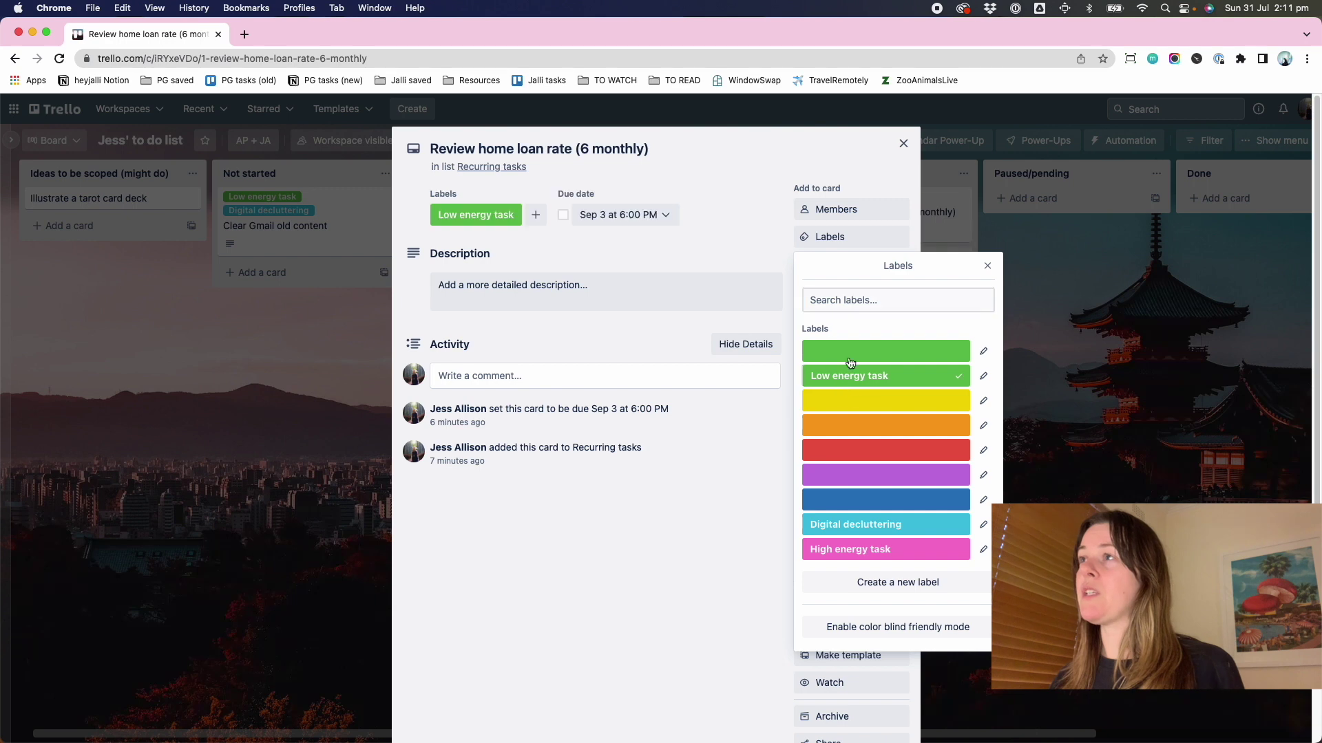
pyautogui.write('Finances')
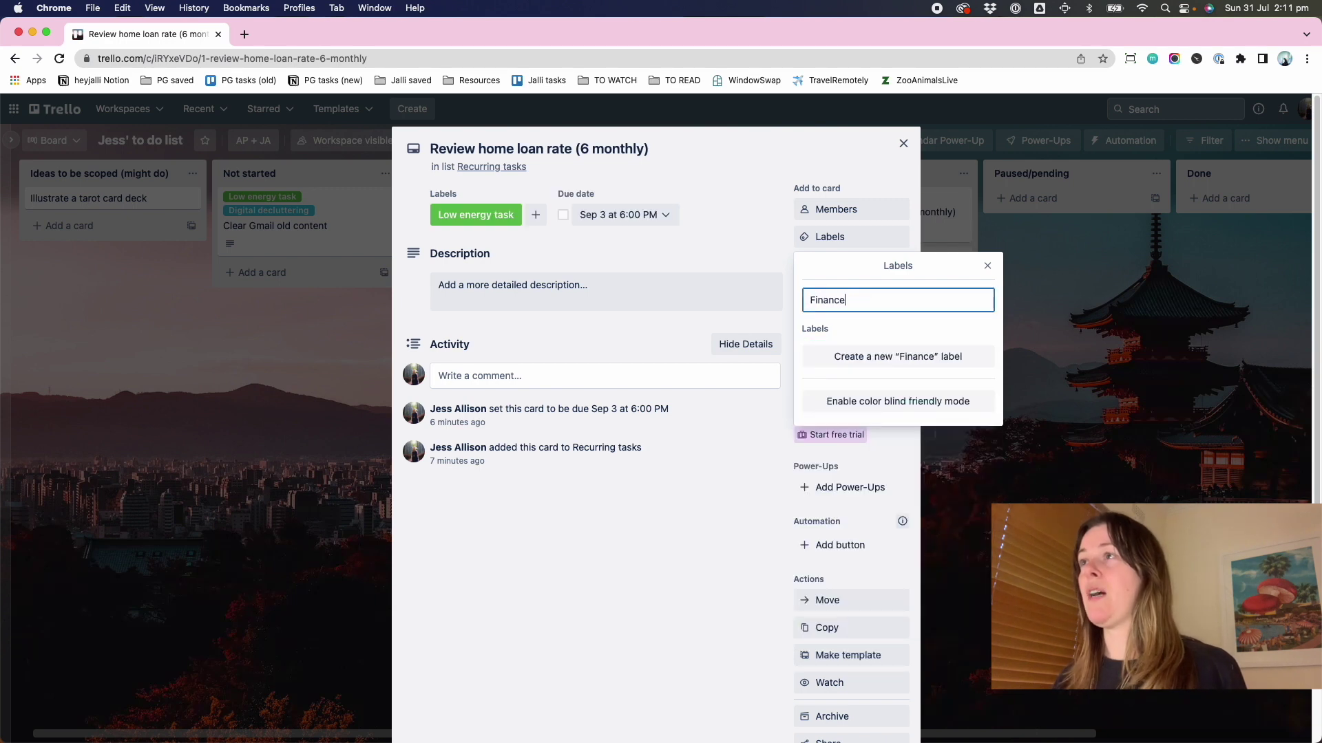
pyautogui.click(877, 355)
pyautogui.click(819, 386)
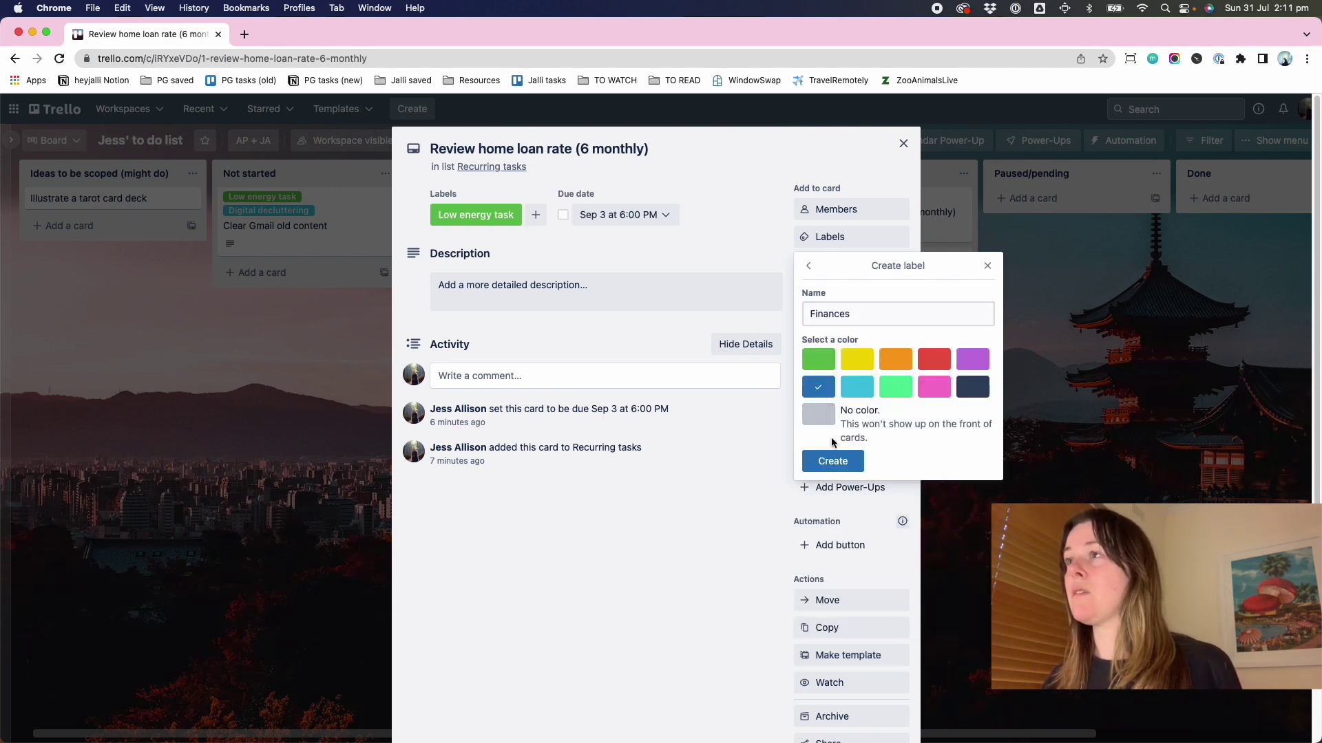
pyautogui.click(835, 461)
pyautogui.click(903, 142)
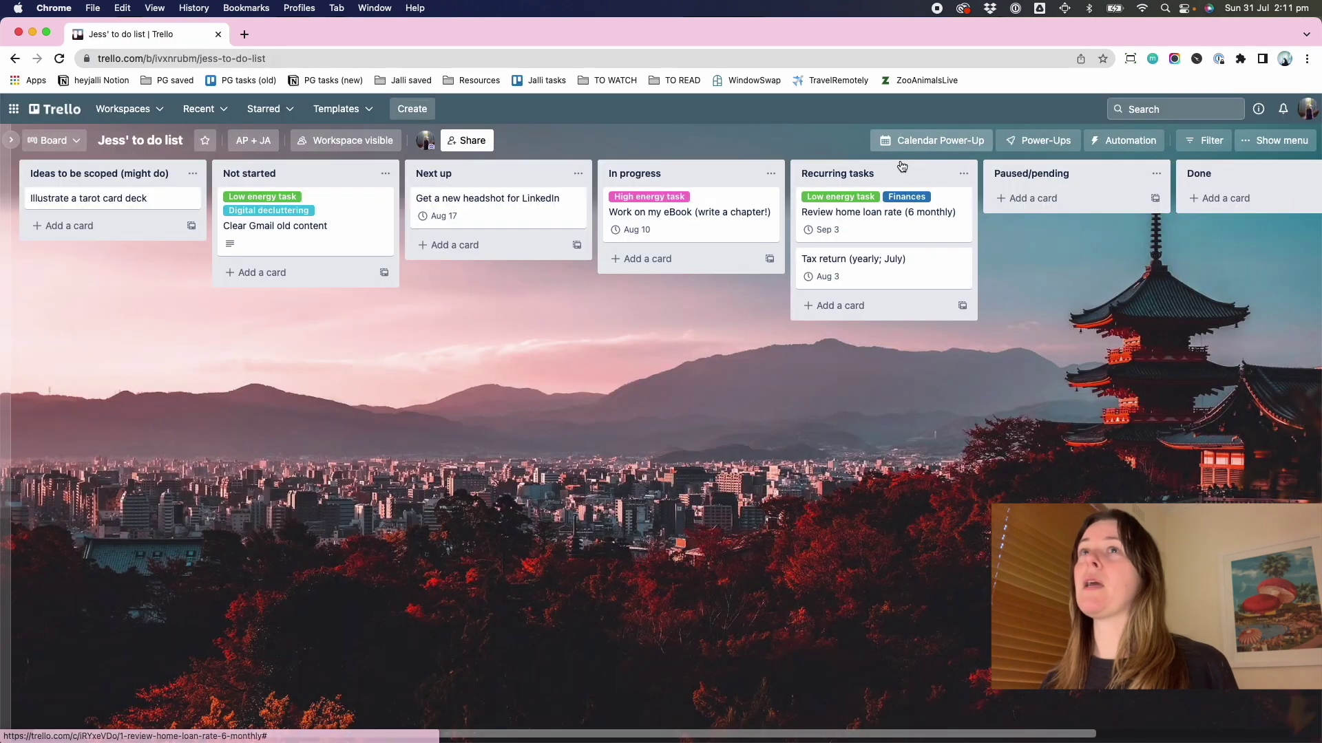
# Step: Tag the Tax return card with Finances and High energy task
pyautogui.click(865, 264)
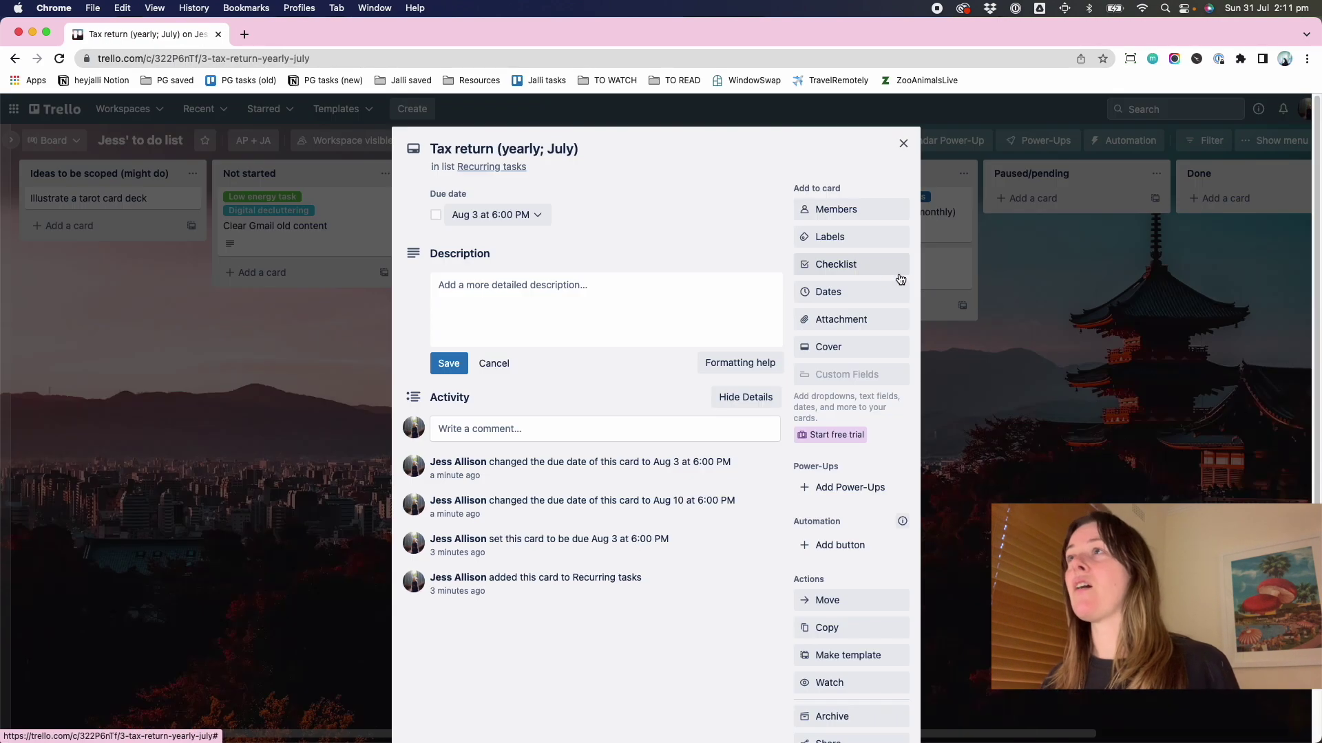
pyautogui.click(846, 245)
pyautogui.click(876, 525)
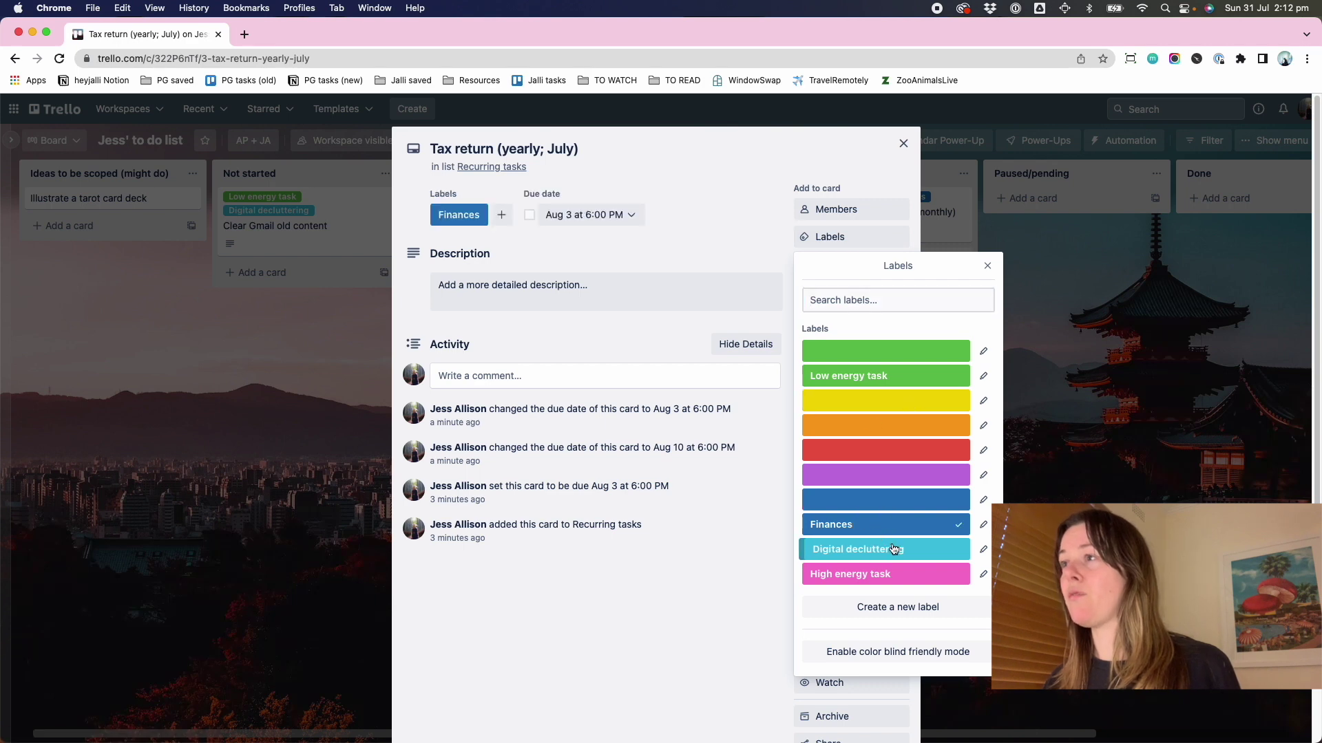
pyautogui.click(888, 576)
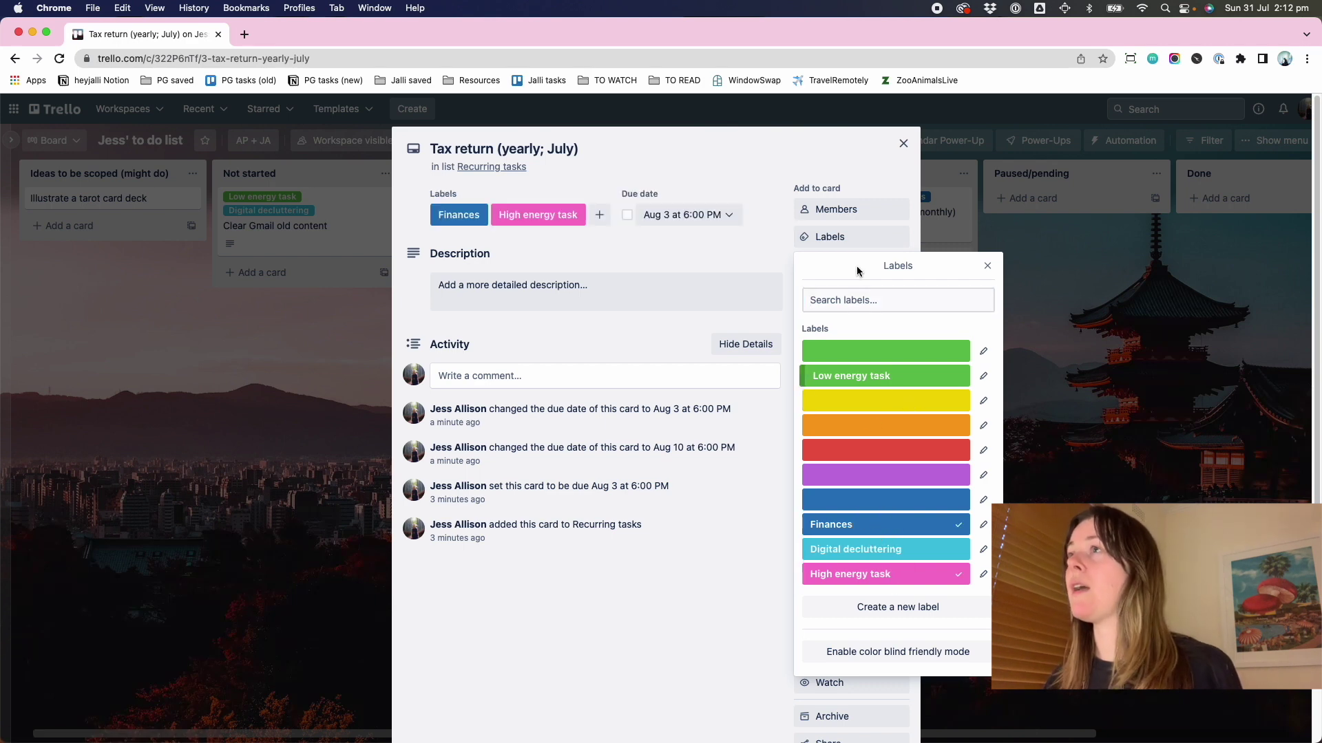
pyautogui.click(903, 143)
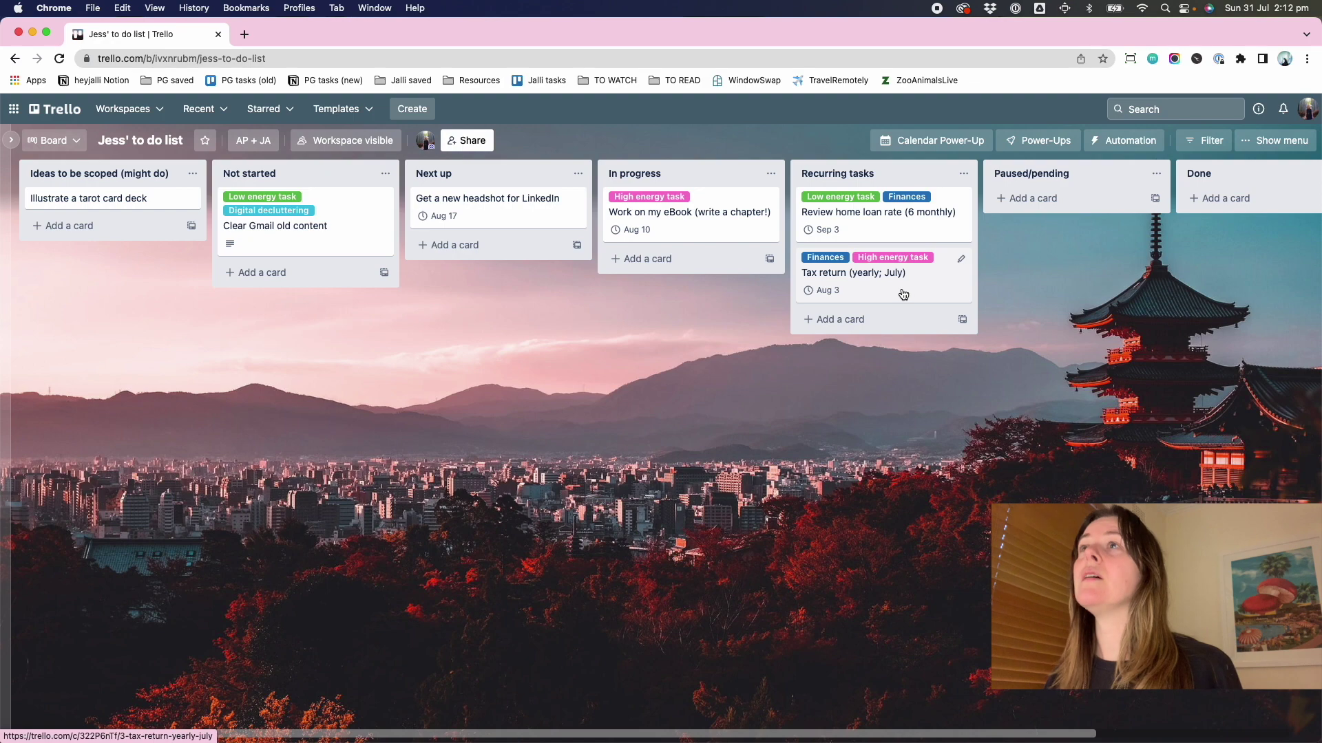
# Step: Tag the LinkedIn headshot card as a High energy task
pyautogui.click(515, 201)
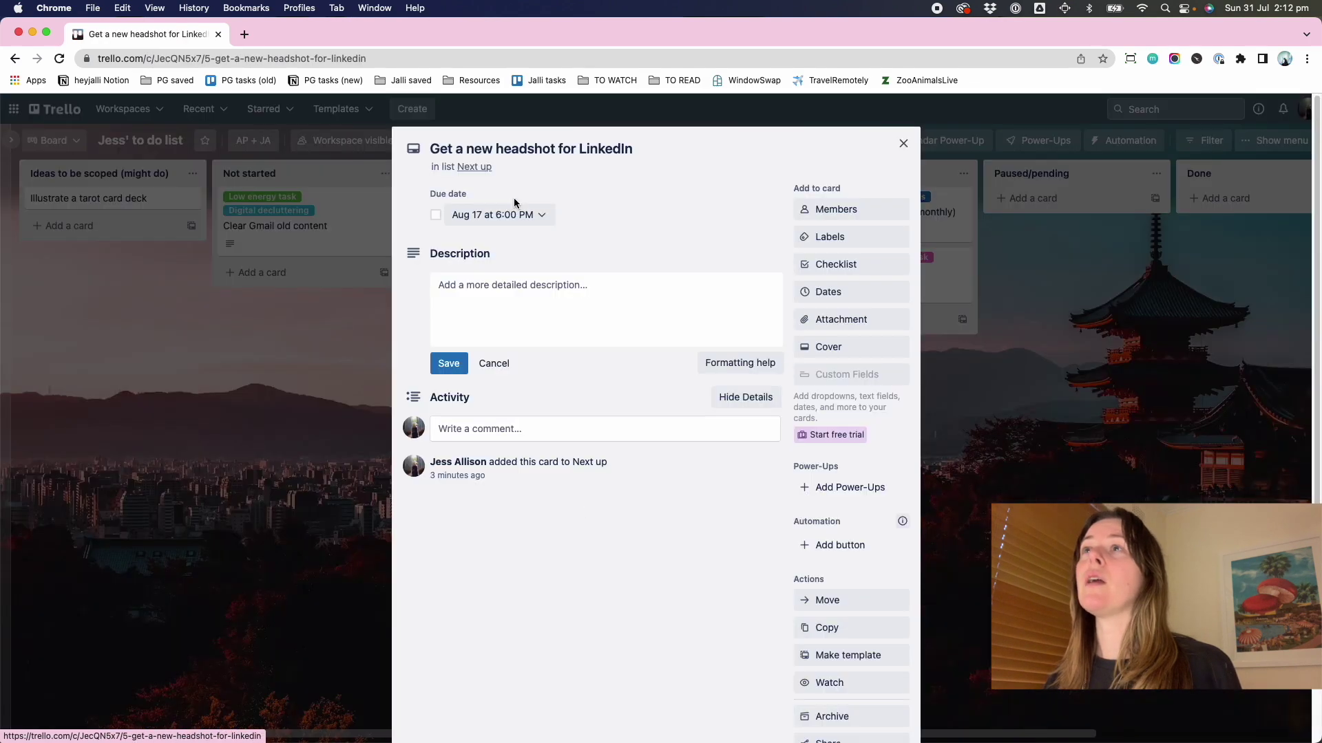
pyautogui.click(841, 239)
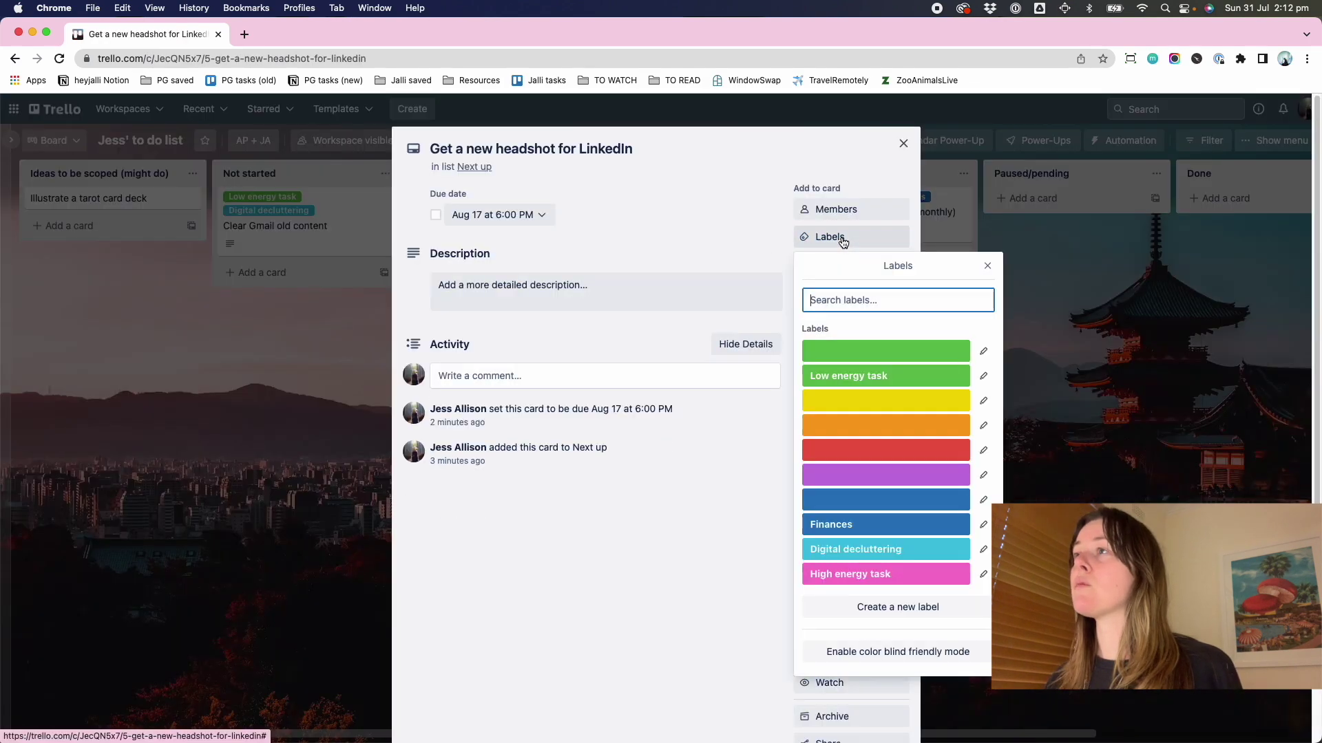
pyautogui.click(892, 575)
pyautogui.click(179, 415)
pyautogui.click(145, 203)
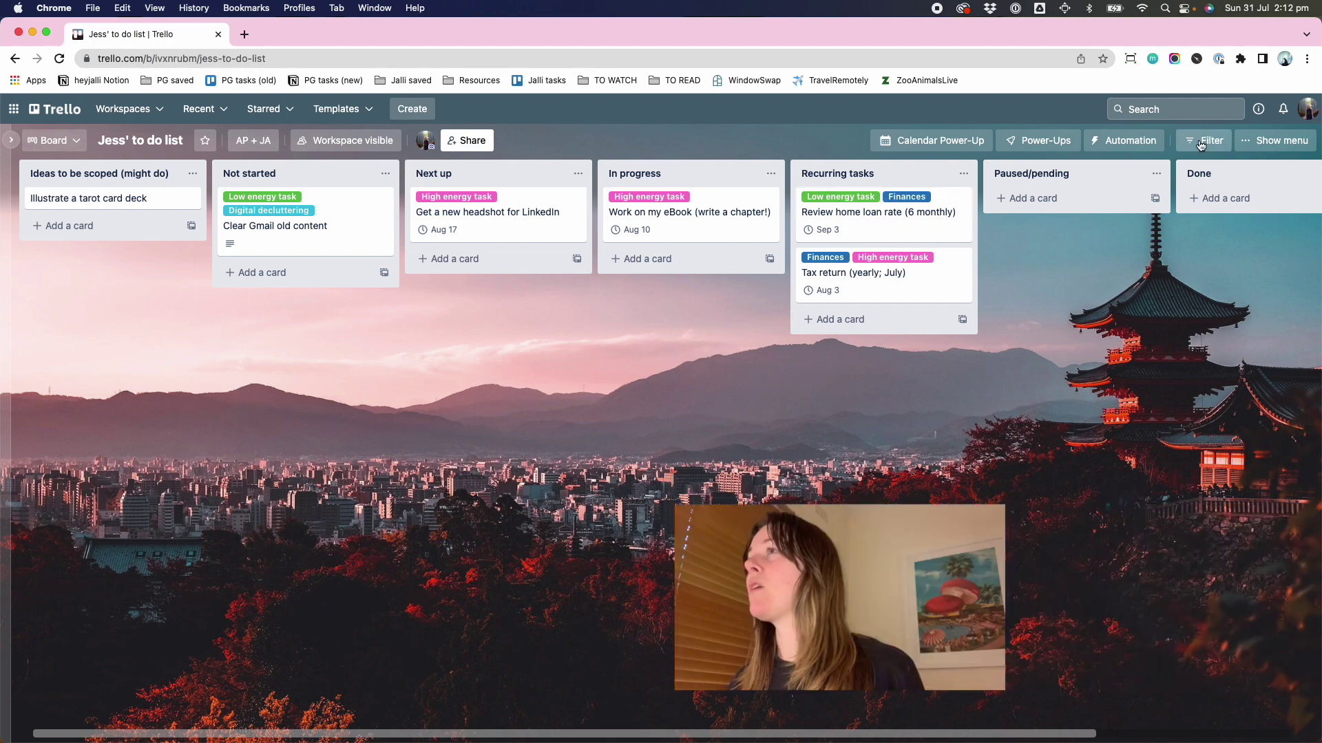
# Step: Reload the board and filter cards by Low energy task, then clear that filter
pyautogui.click(1200, 142)
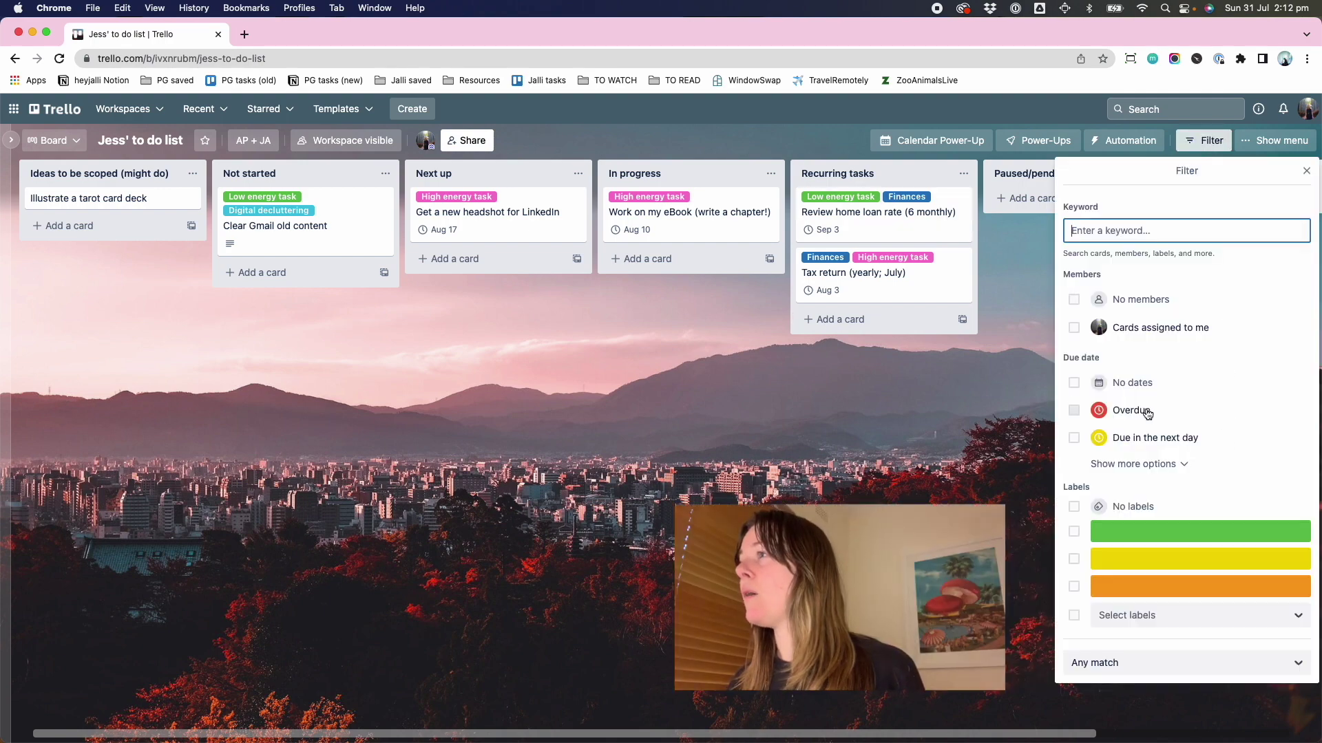
pyautogui.click(990, 399)
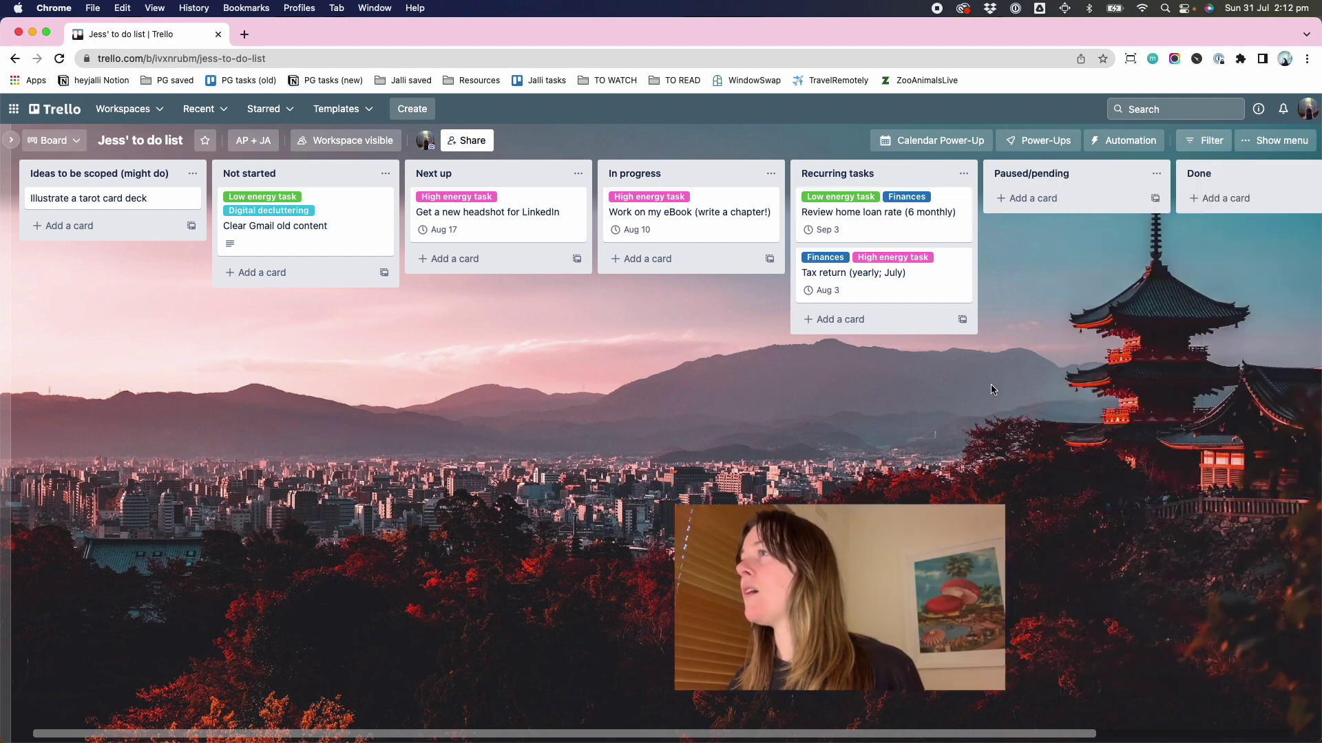
pyautogui.click(62, 60)
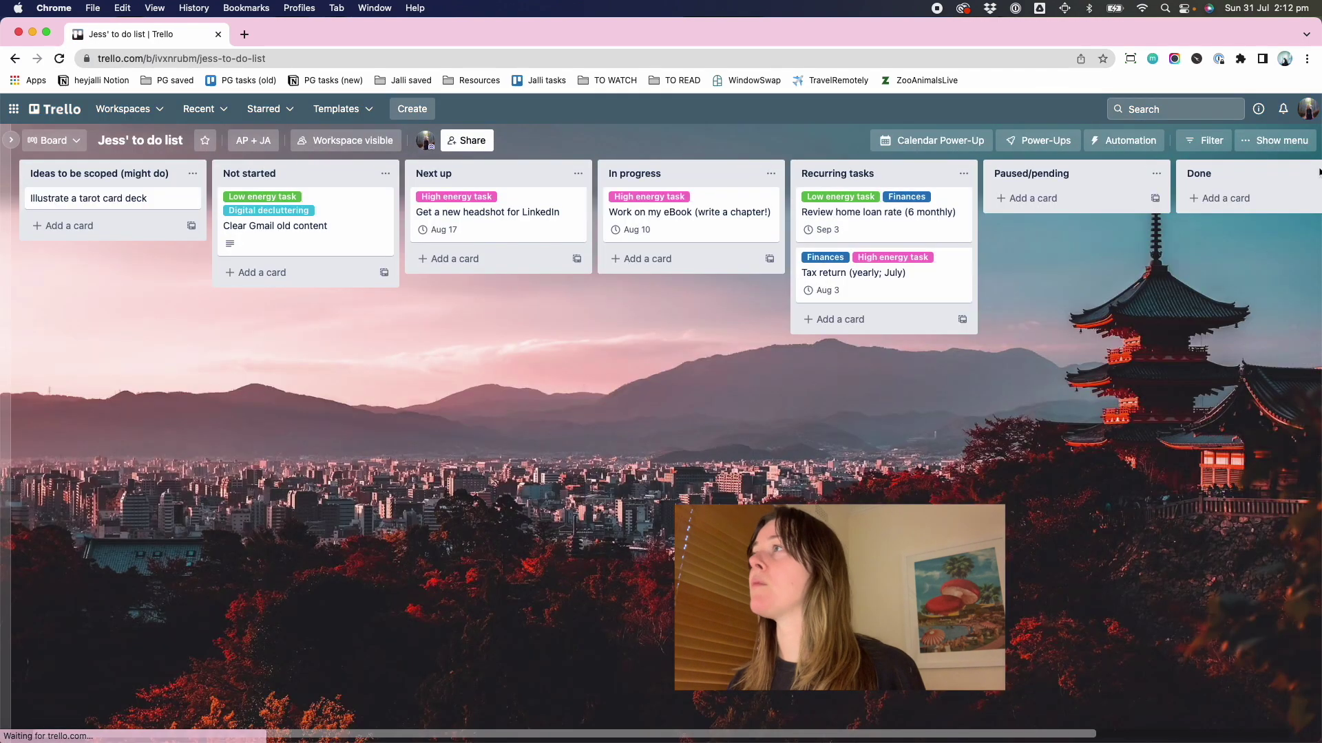
pyautogui.click(1211, 142)
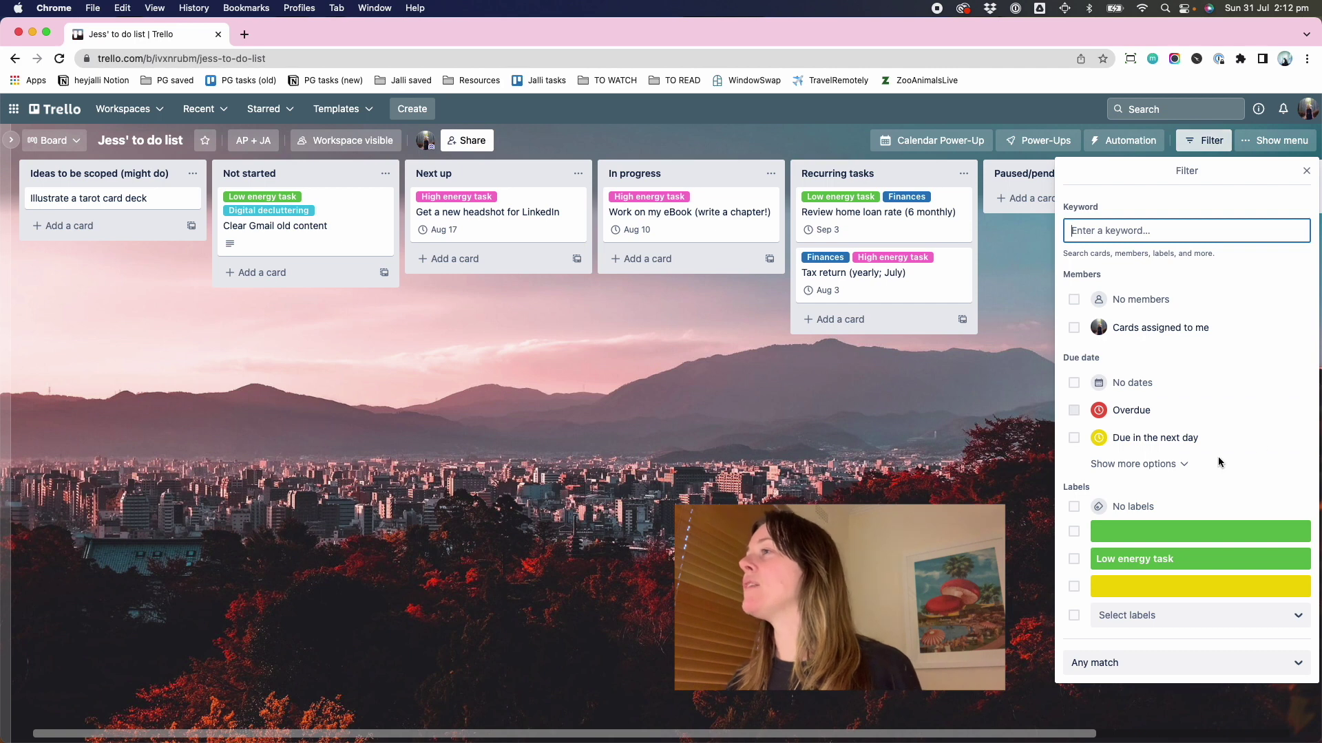
pyautogui.click(1146, 561)
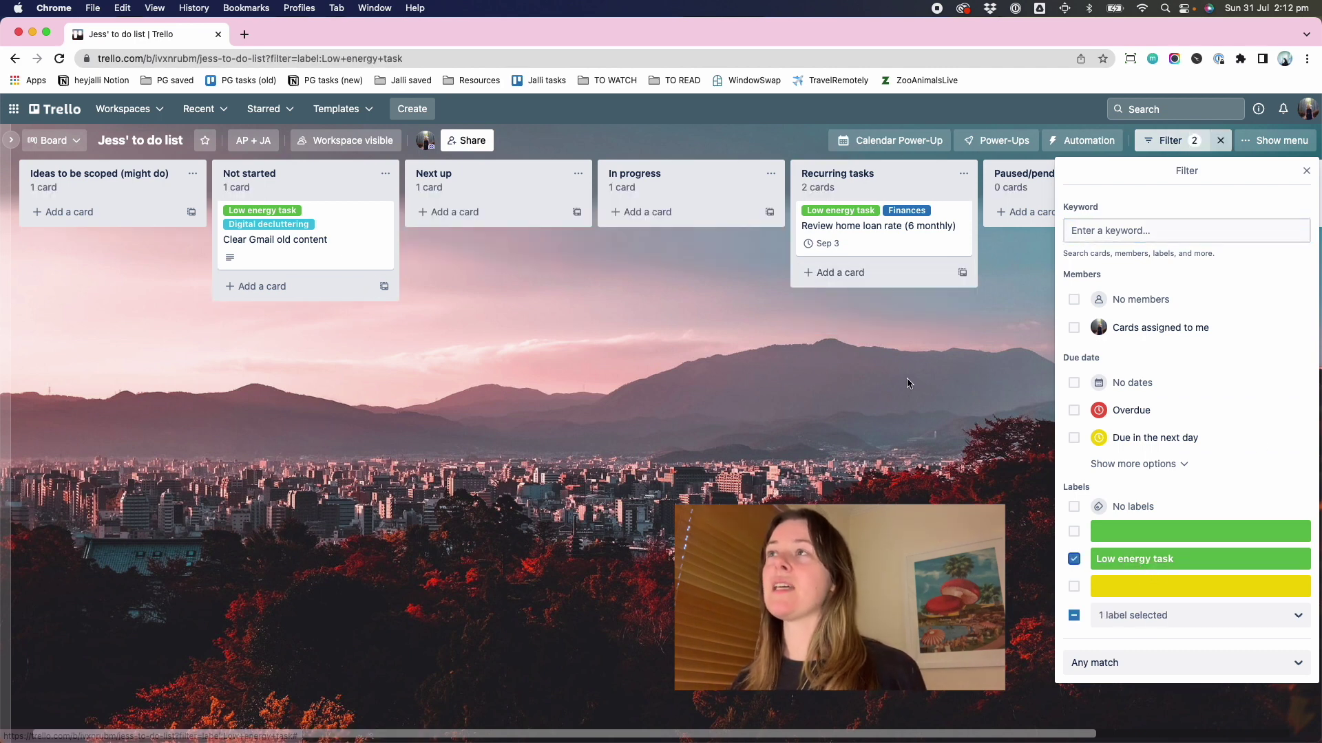
pyautogui.click(1074, 561)
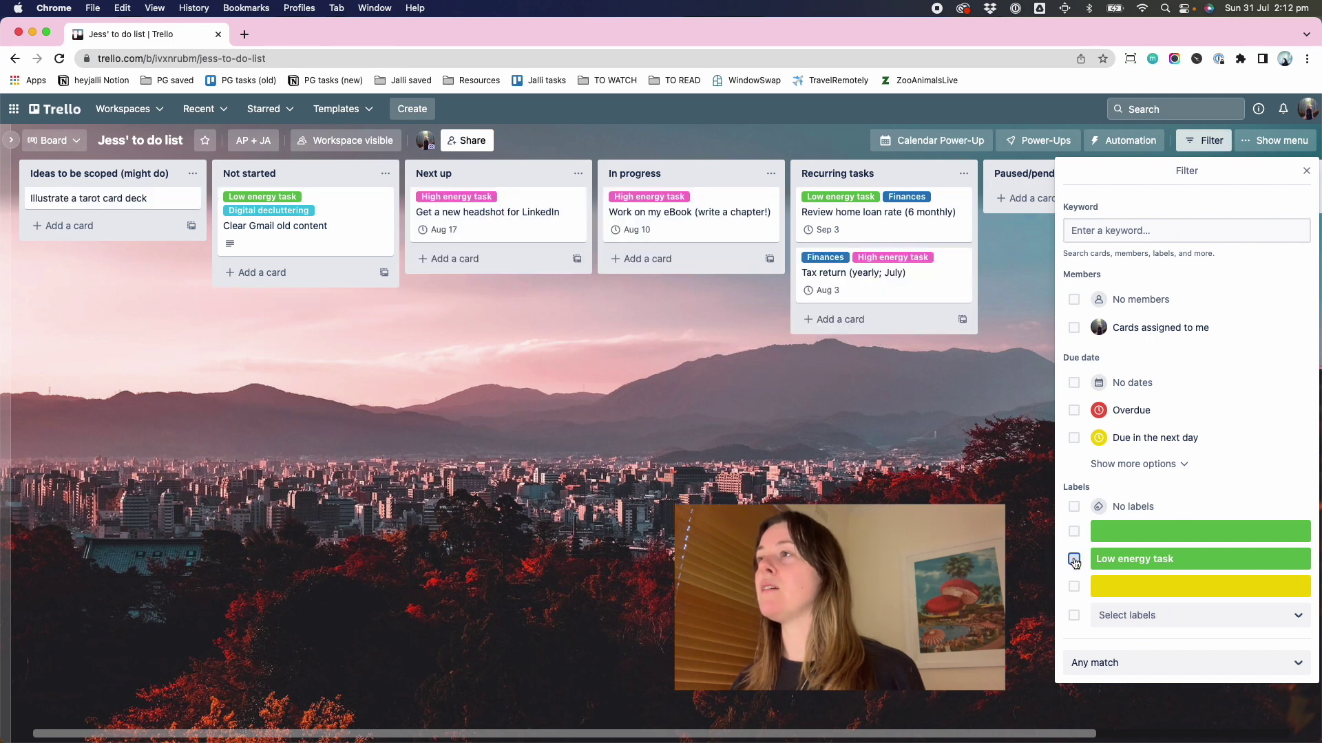
# Step: Filter by Finances, then by High energy task, clear each, and close the filter panel
pyautogui.click(1162, 623)
pyautogui.scroll(-5, 1265, 676)
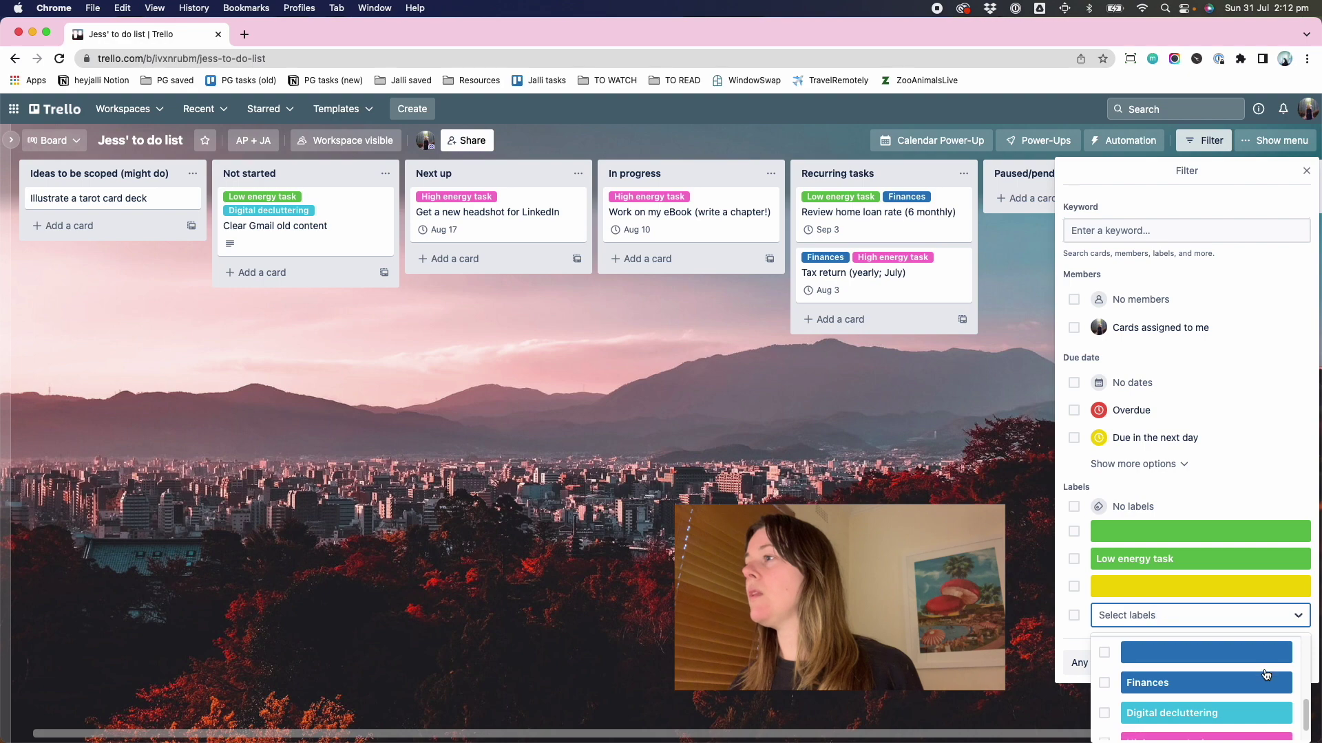
pyautogui.click(1155, 664)
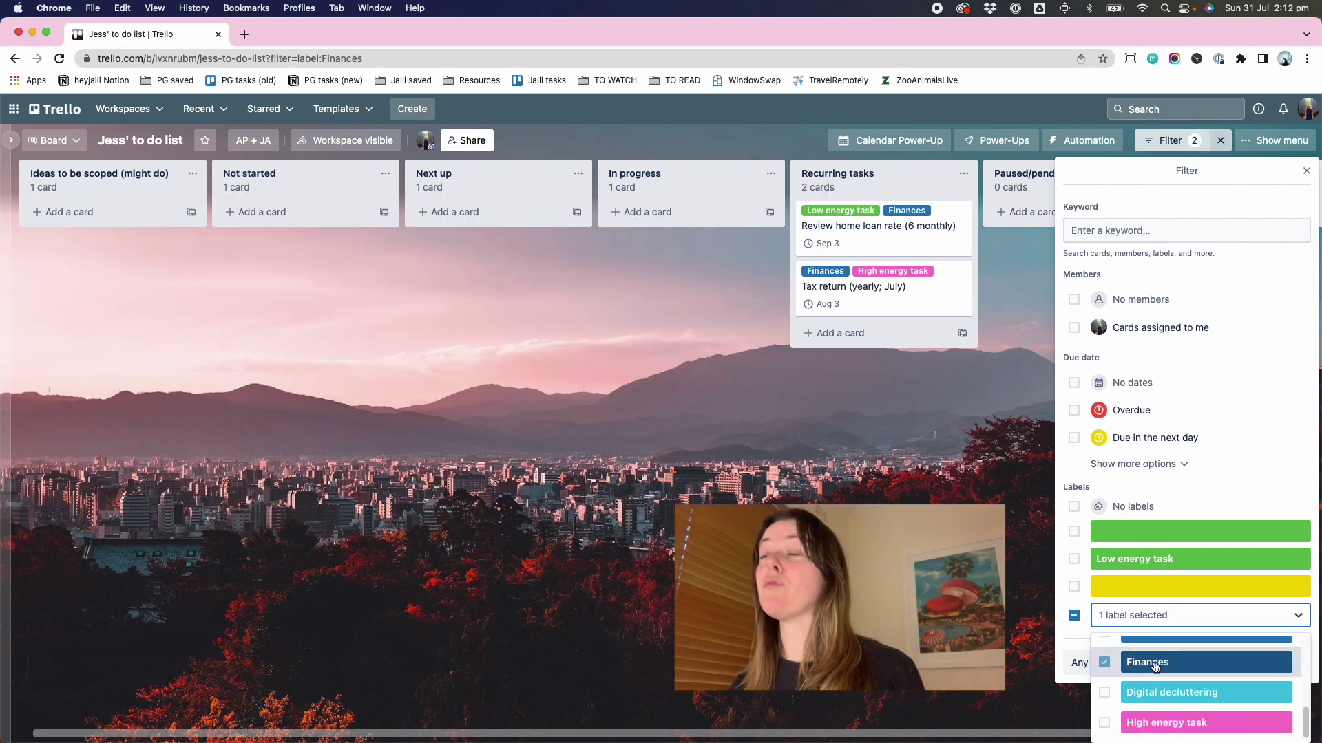
pyautogui.click(1120, 668)
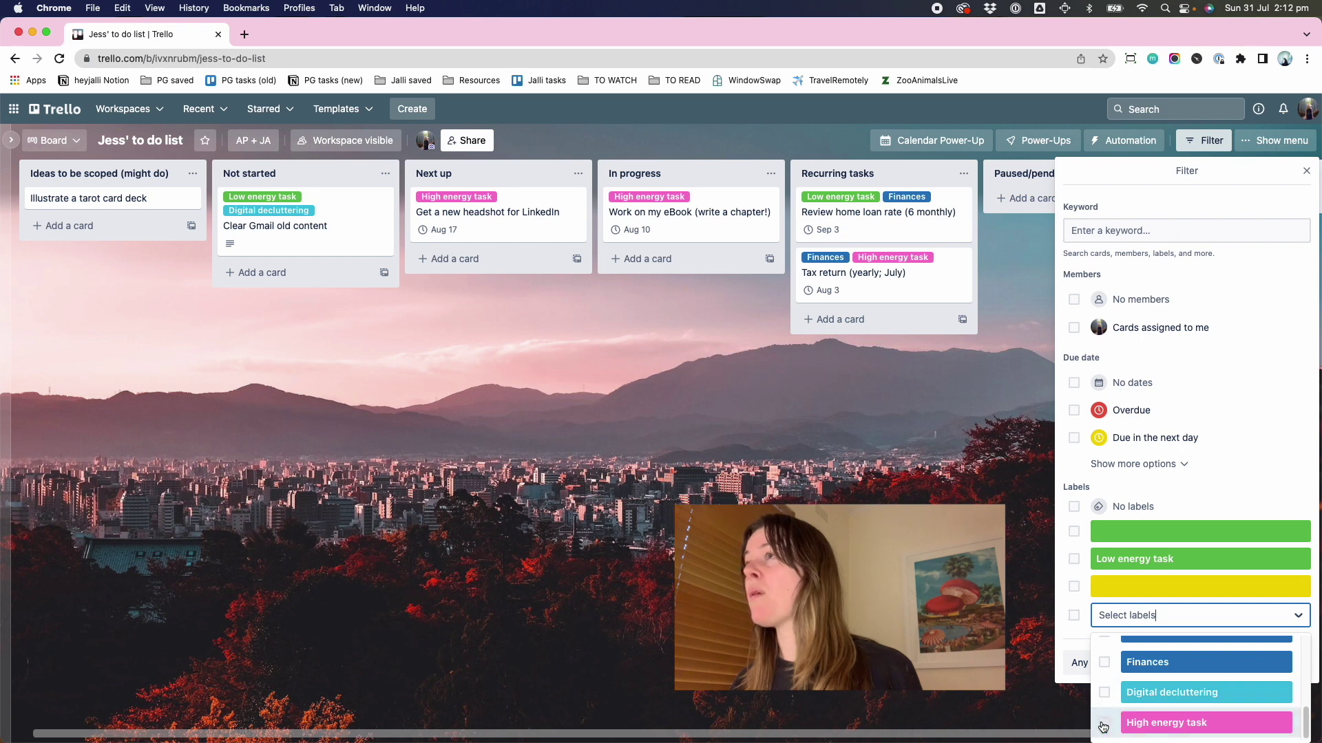
pyautogui.click(1106, 724)
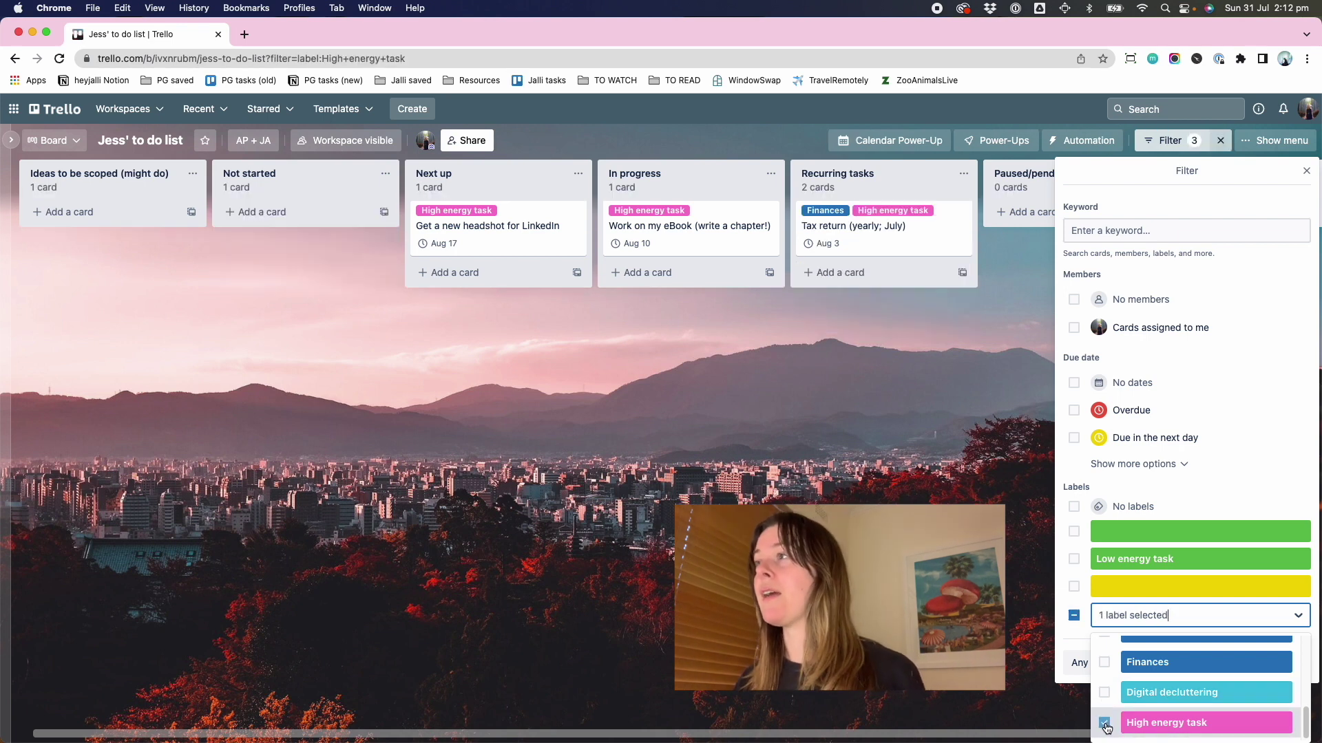
pyautogui.click(1105, 724)
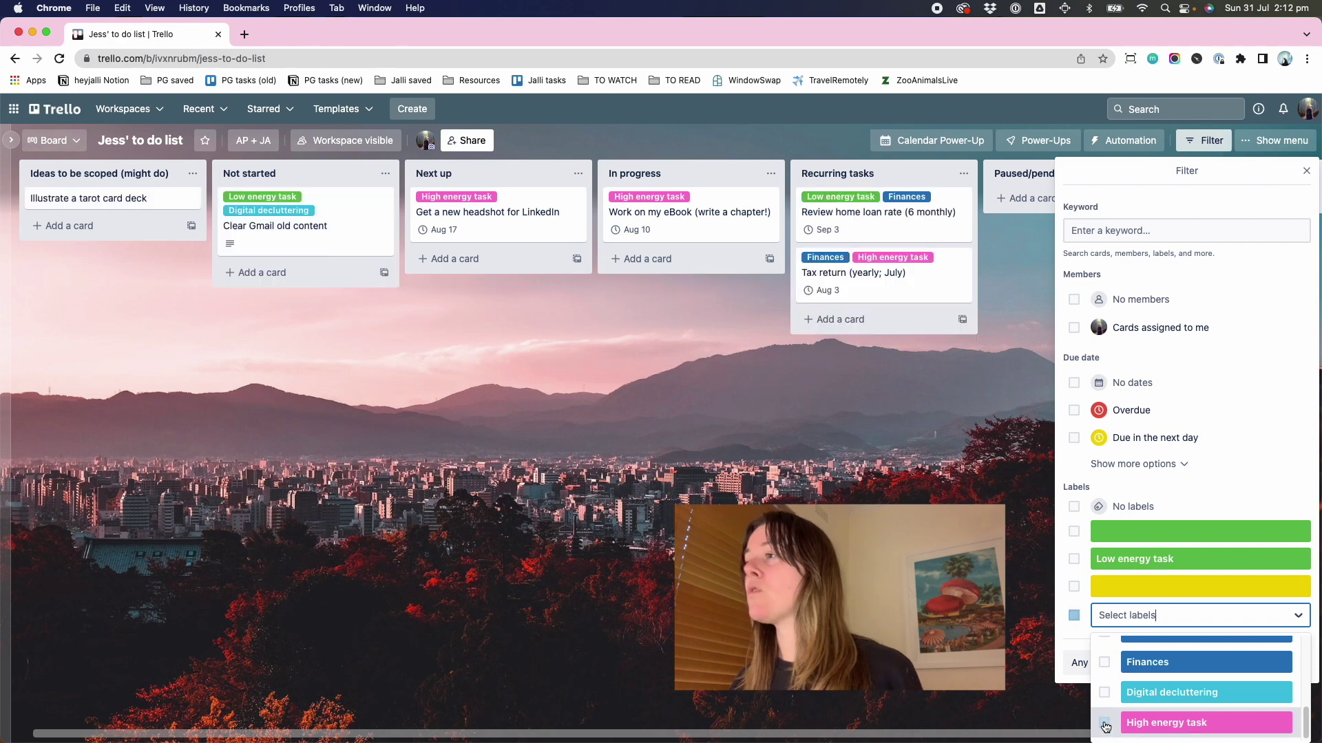
pyautogui.click(1027, 365)
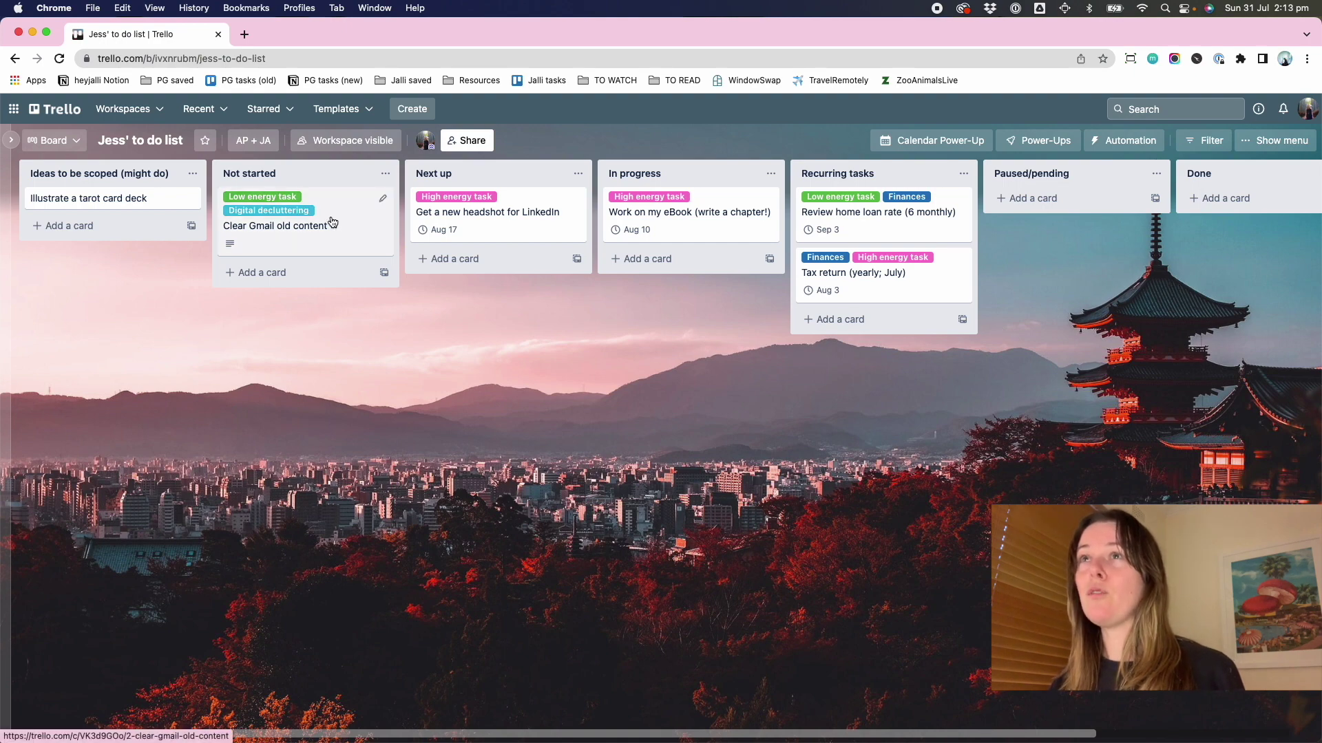
# Step: Keep August 17 as the headshot card's due date using the D shortcut
pyautogui.press('d')
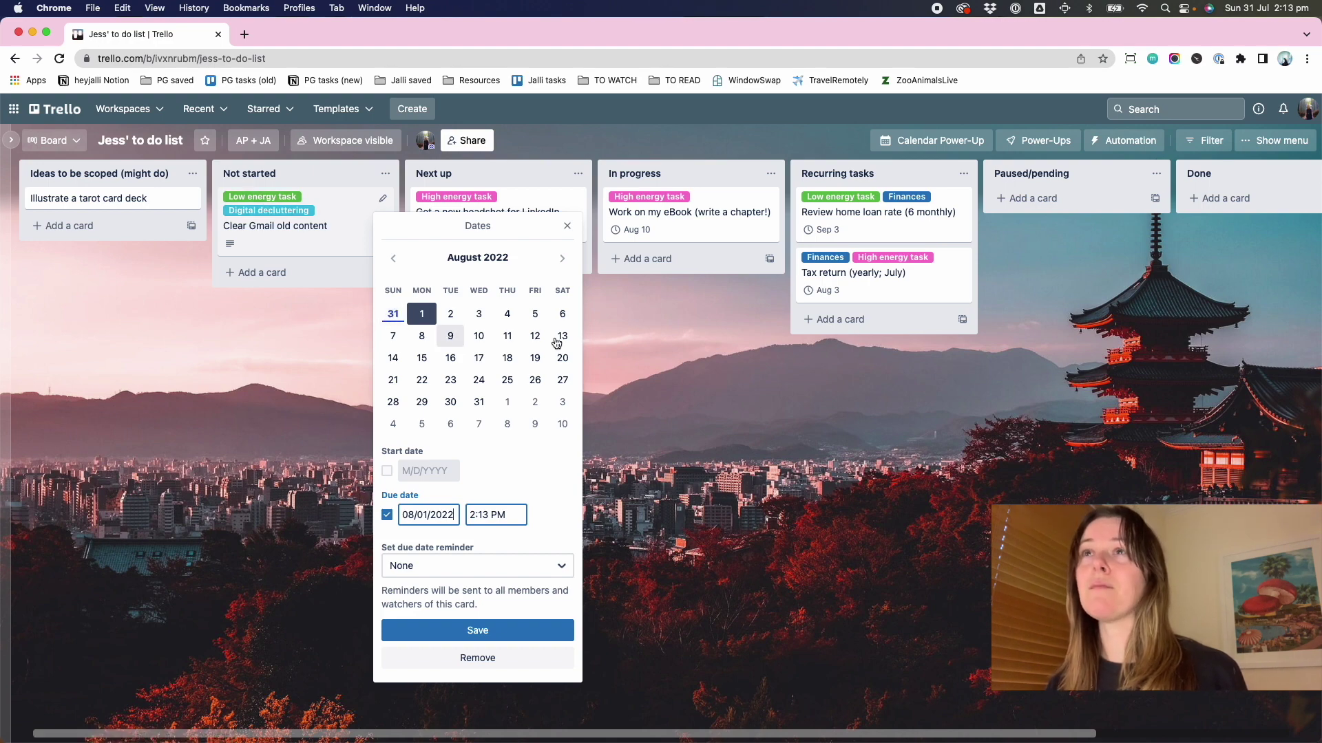
pyautogui.click(567, 227)
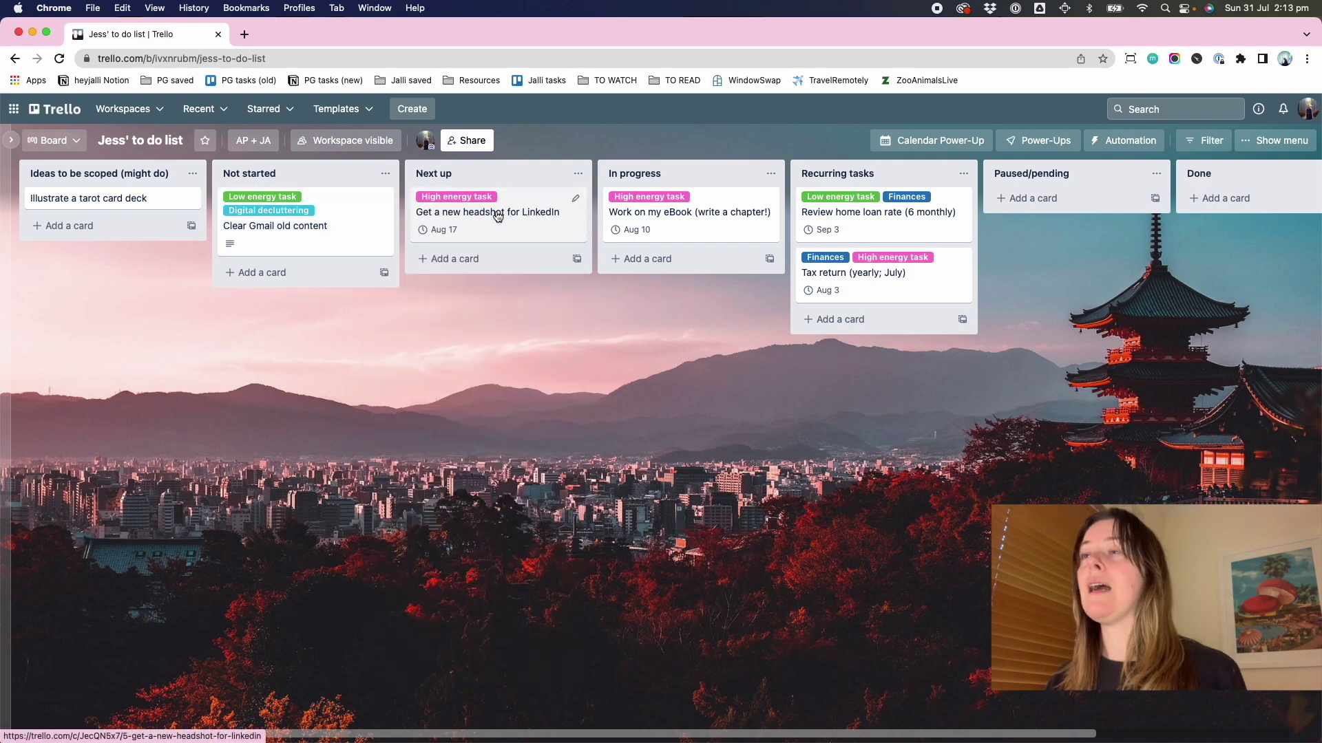
pyautogui.press('d')
pyautogui.click(672, 359)
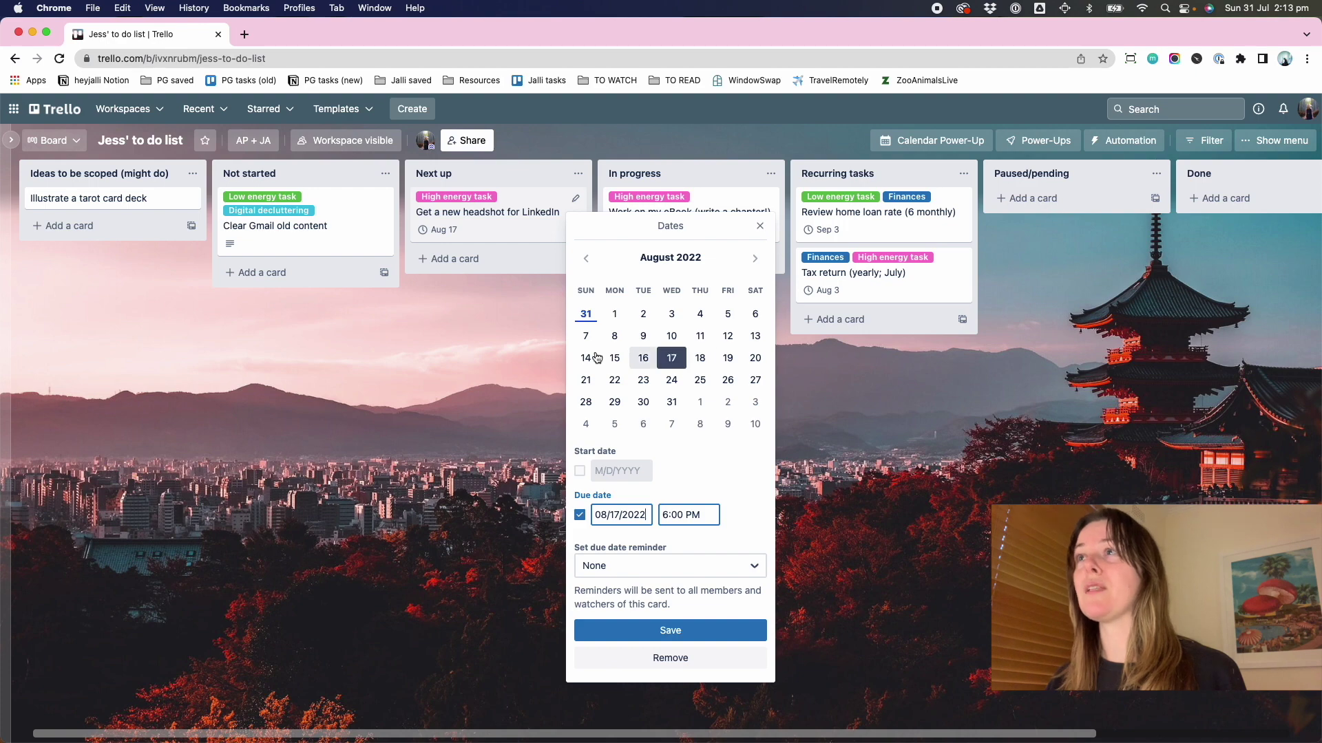
pyautogui.click(443, 363)
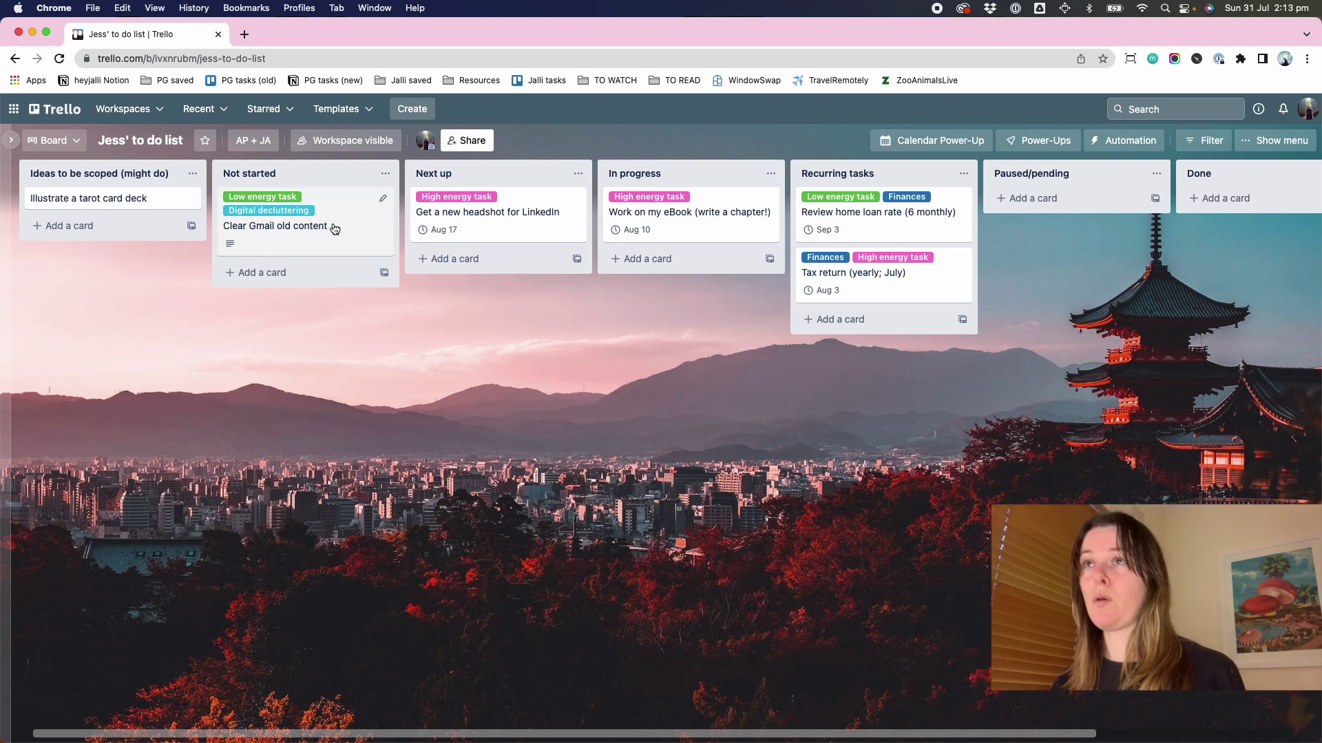
pyautogui.press('m')
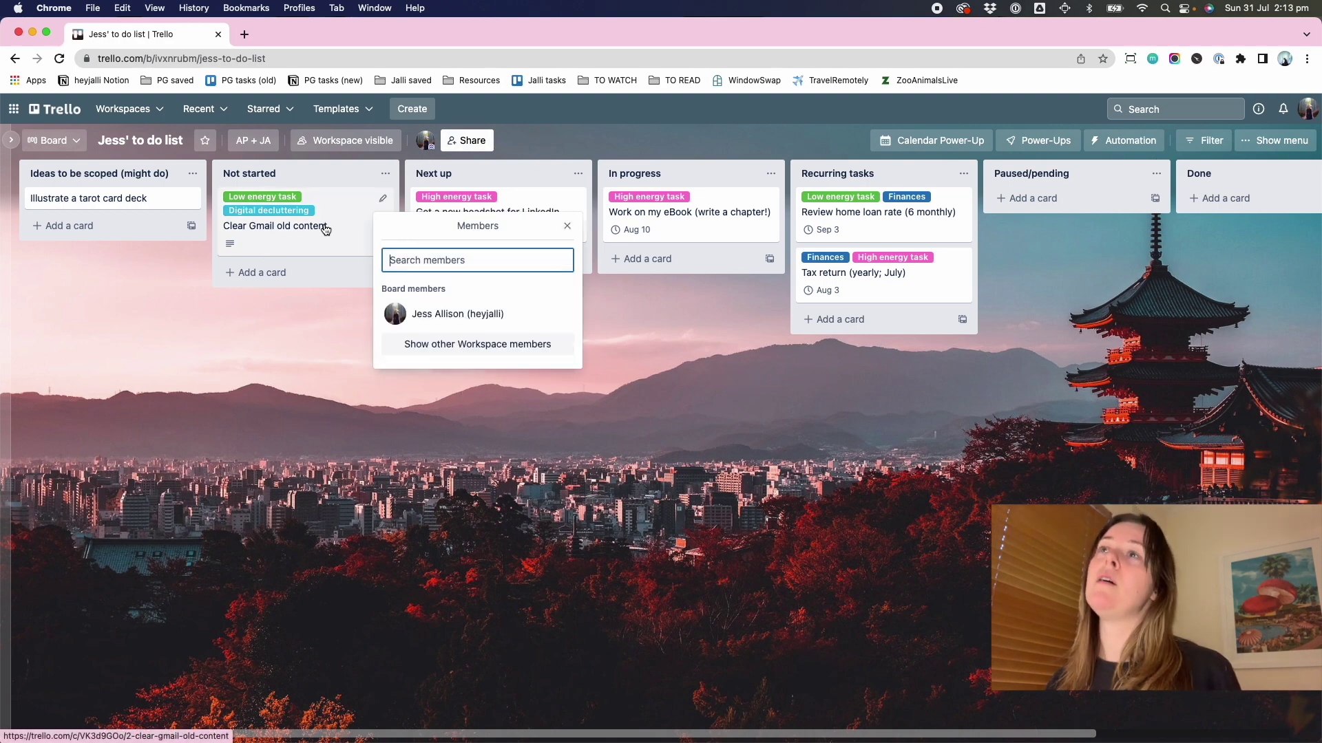
# Step: Assign yourself to the LinkedIn headshot card
pyautogui.click(475, 315)
pyautogui.click(526, 320)
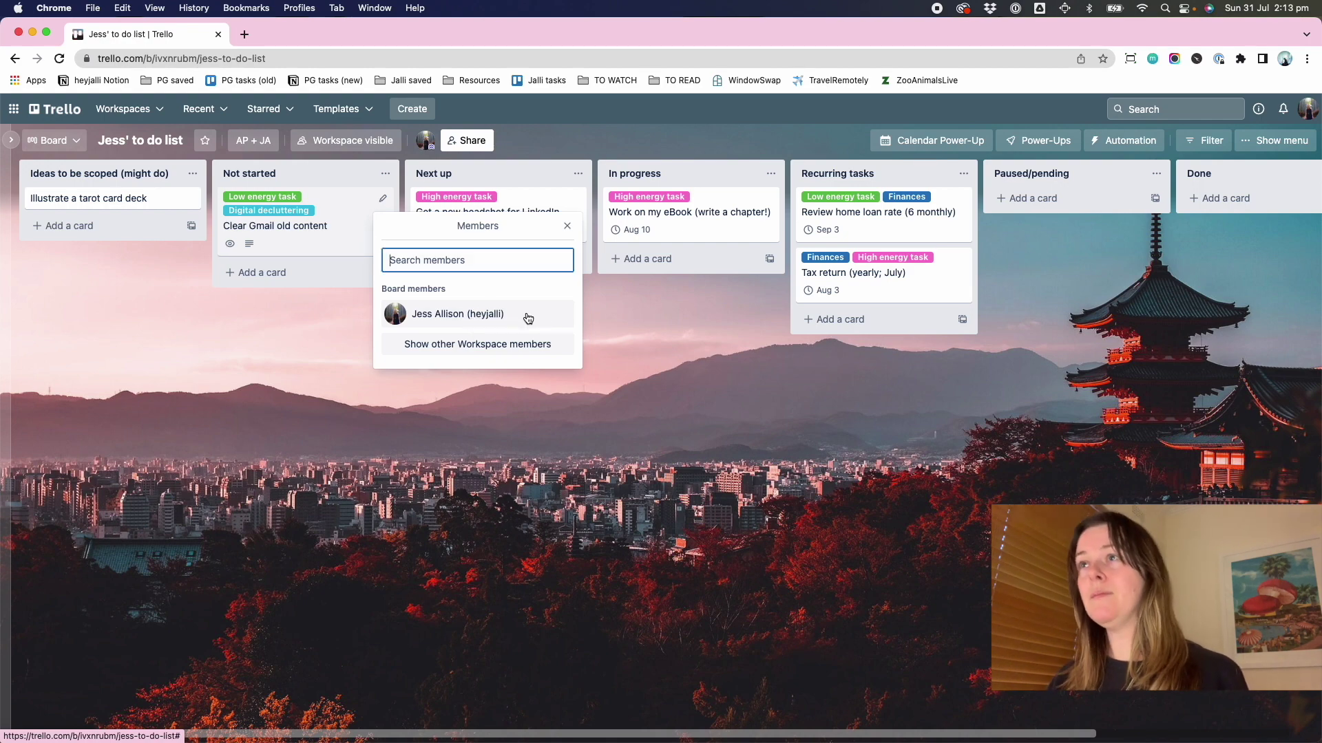
pyautogui.click(567, 226)
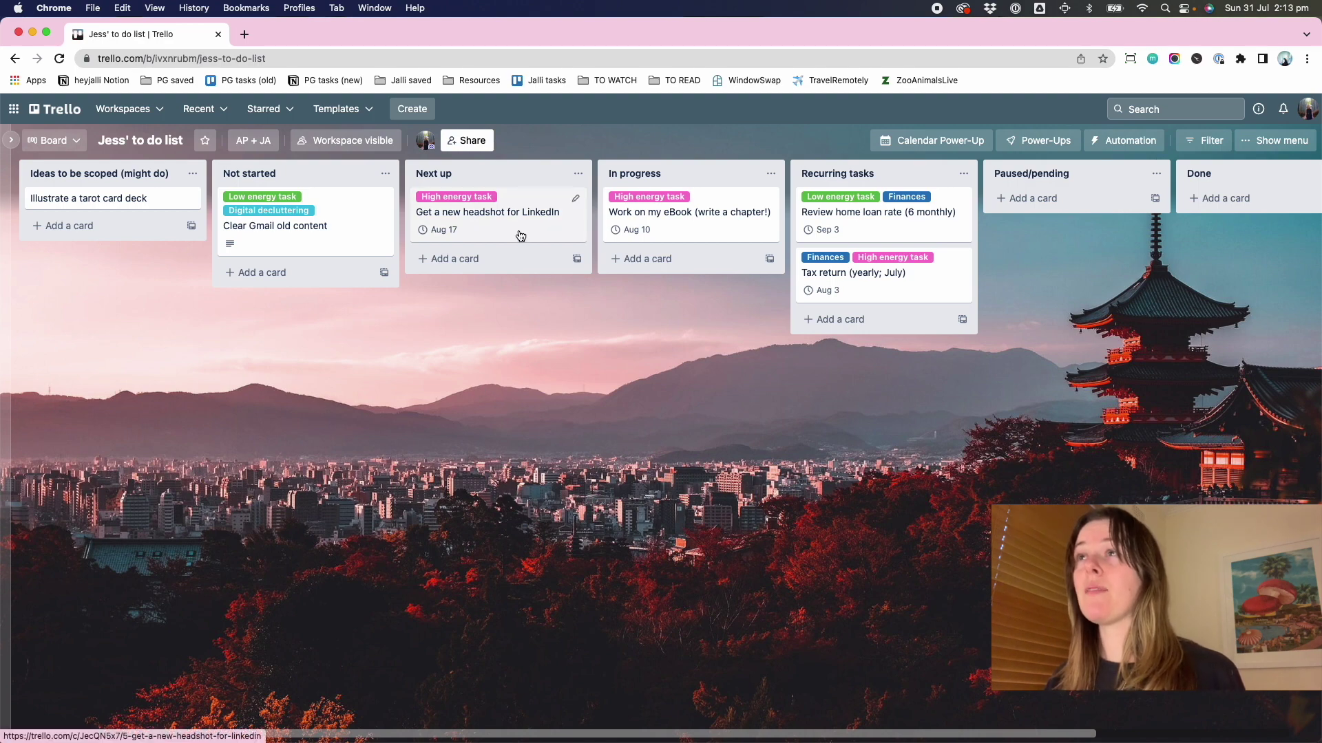
pyautogui.press('m')
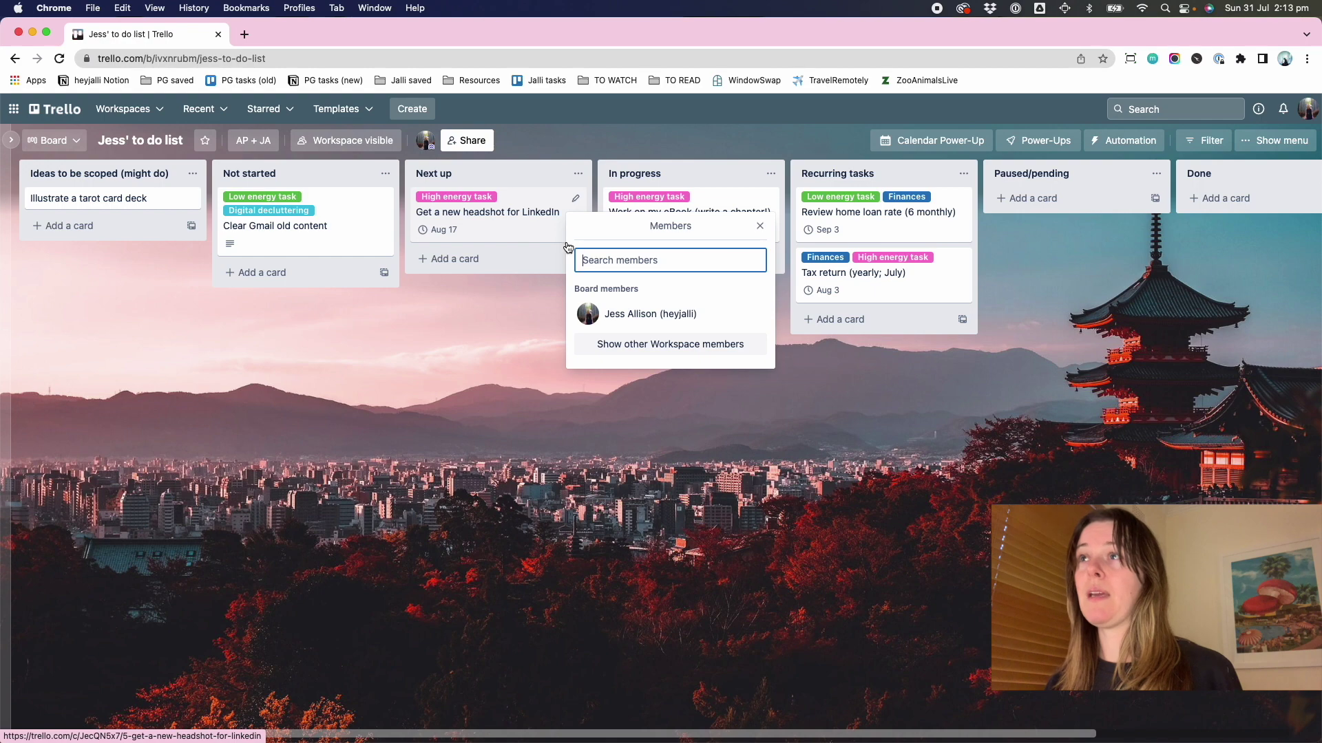
pyautogui.click(642, 319)
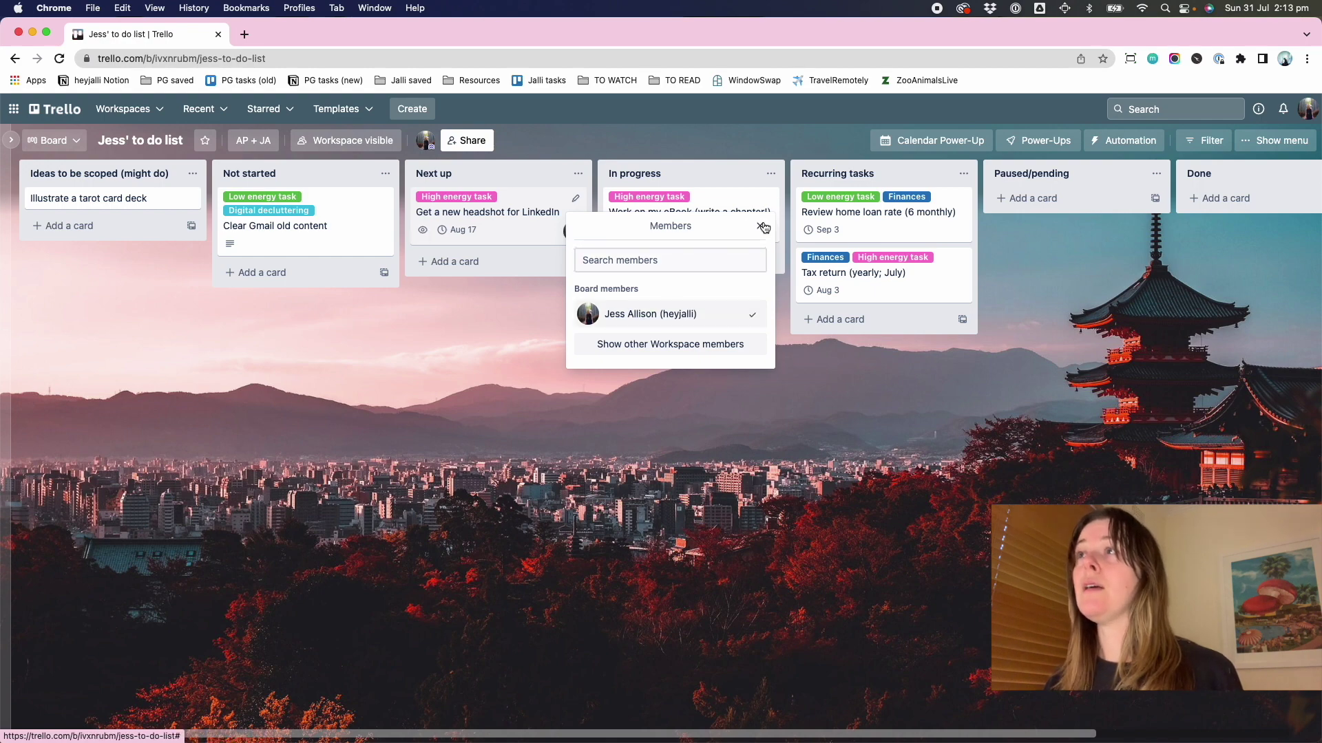
pyautogui.click(760, 226)
# Step: Assign yourself to the Clear Gmail, eBook, Review home loan rate and Tax return cards
pyautogui.press('m')
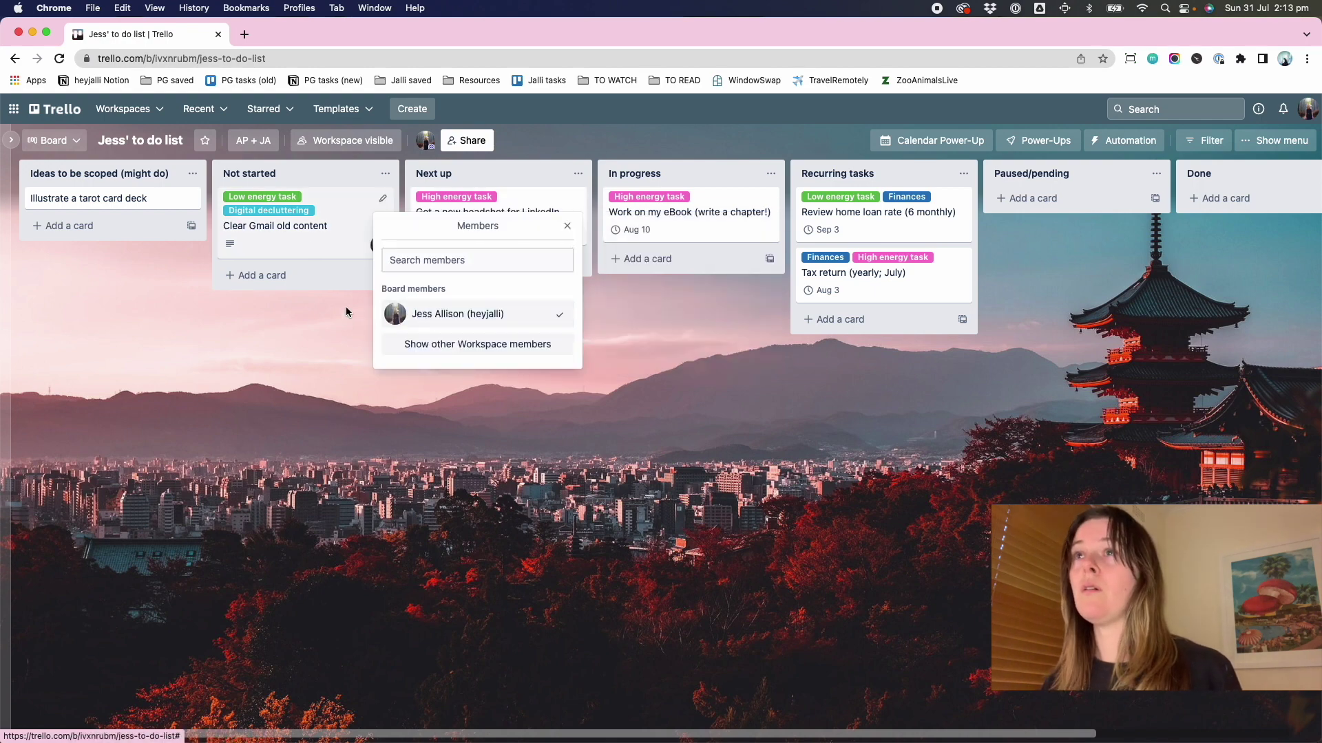
pyautogui.click(396, 314)
pyautogui.press('m')
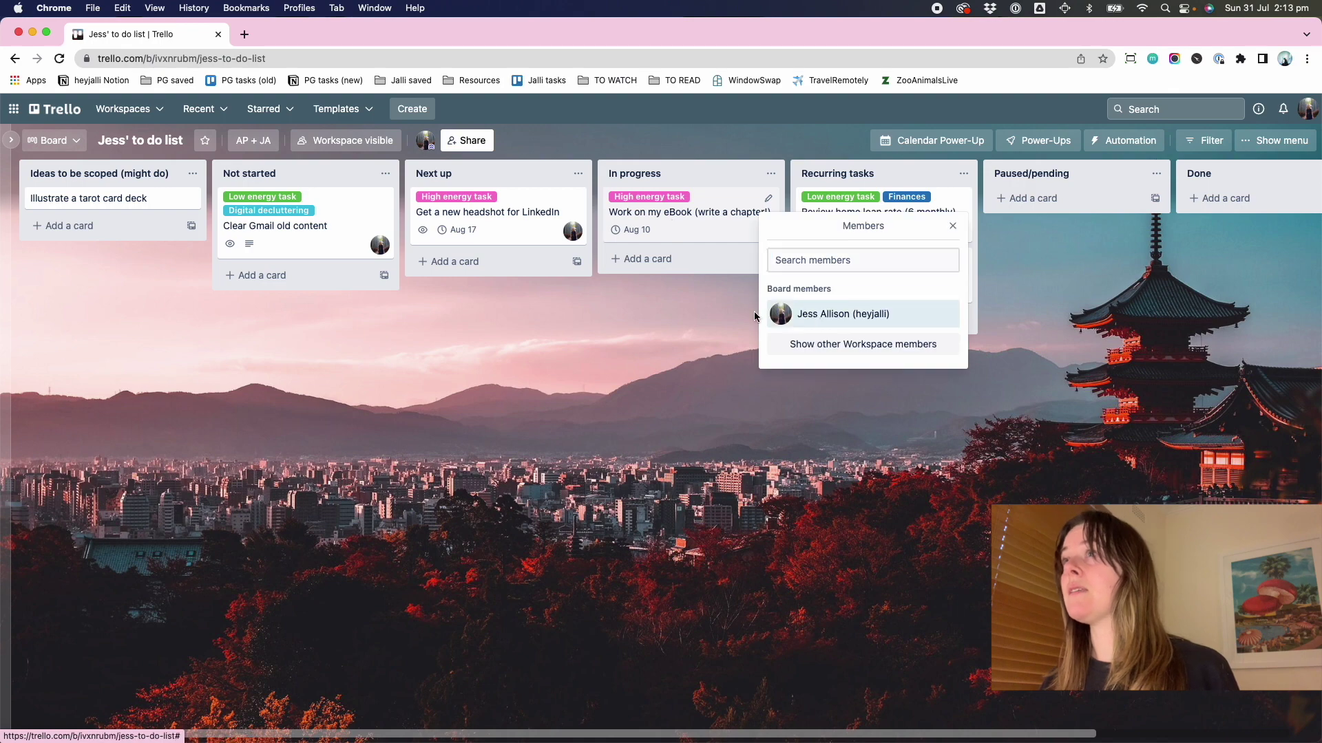
pyautogui.click(771, 313)
pyautogui.press('m')
pyautogui.click(1036, 314)
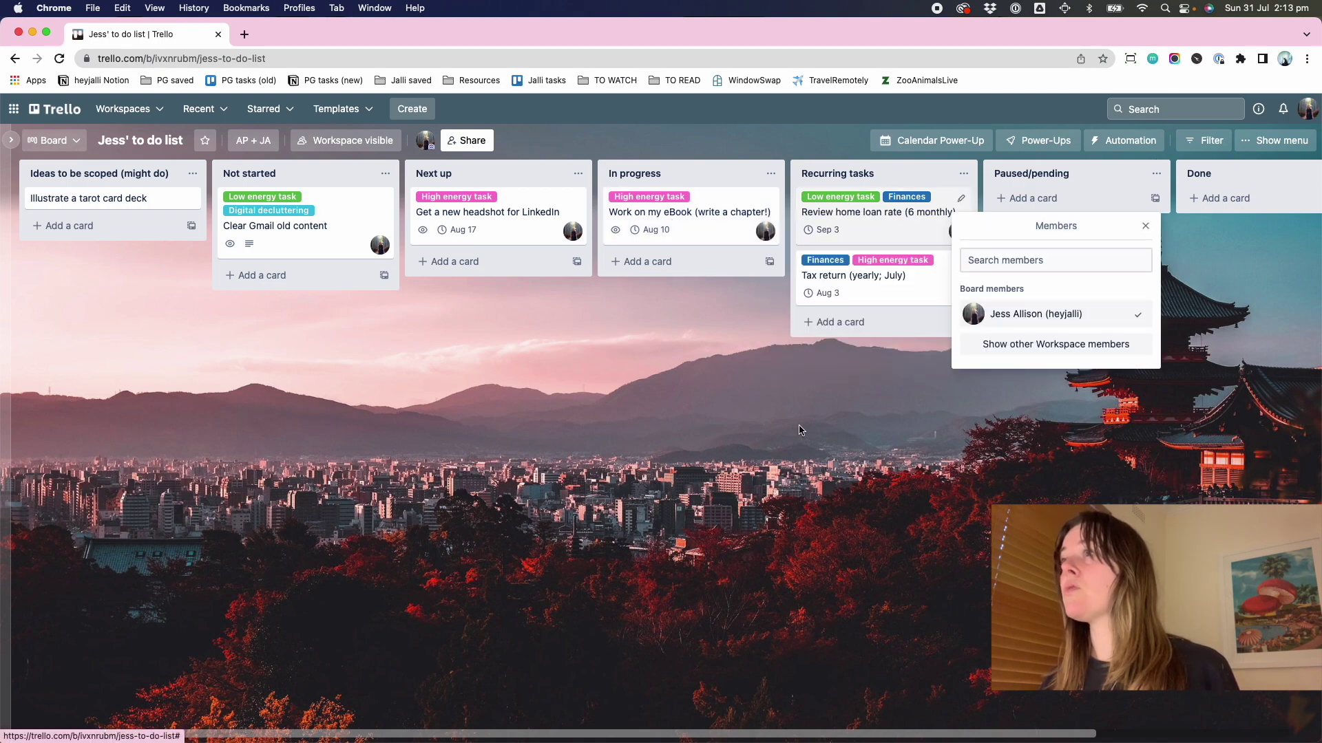
pyautogui.press('m')
pyautogui.click(1020, 378)
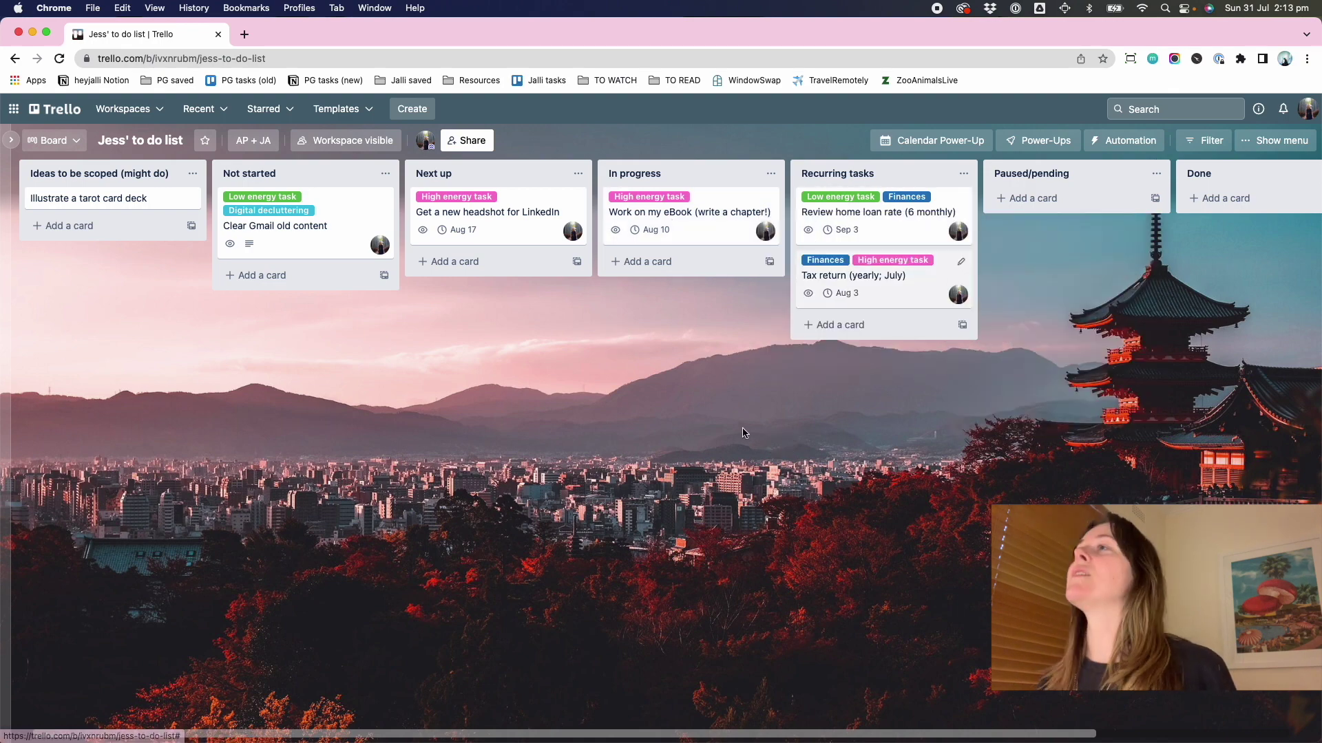
pyautogui.click(1306, 109)
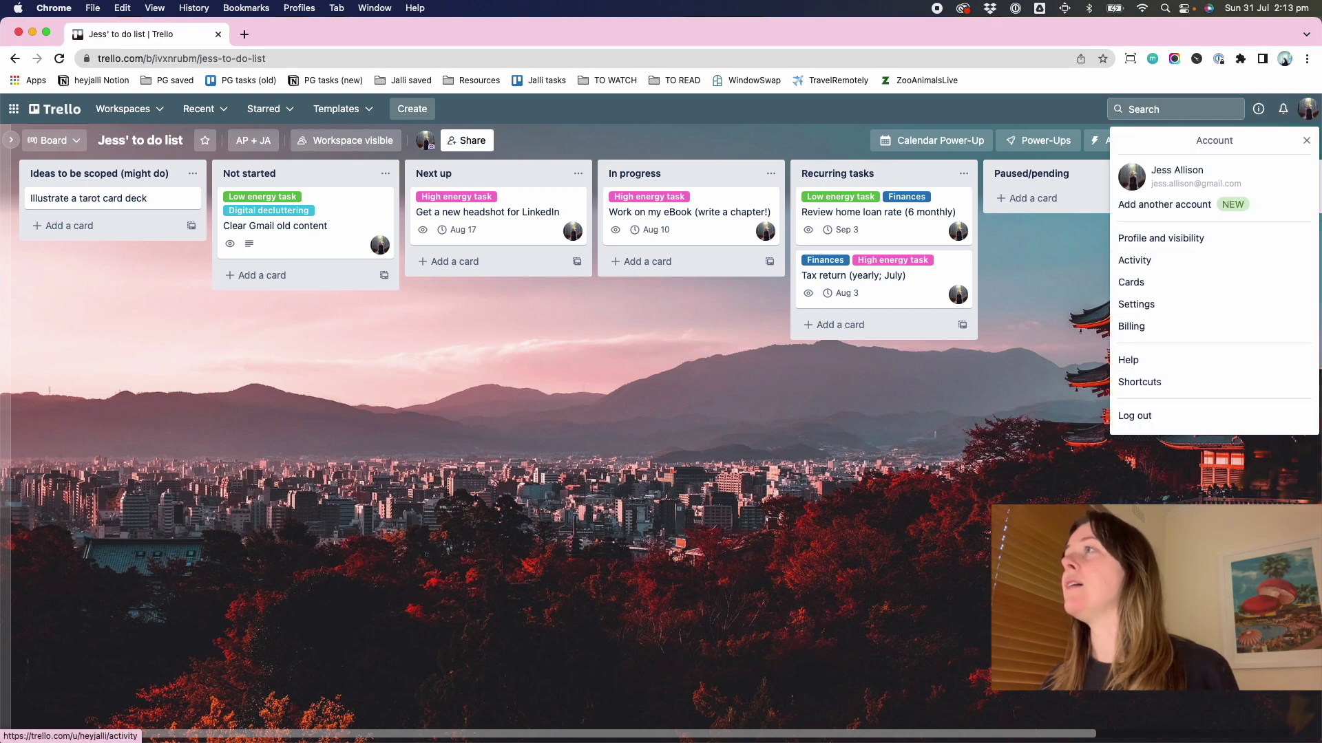
# Step: Review your assigned cards on the profile Cards page sorted by due date, then return to the board
pyautogui.click(1143, 282)
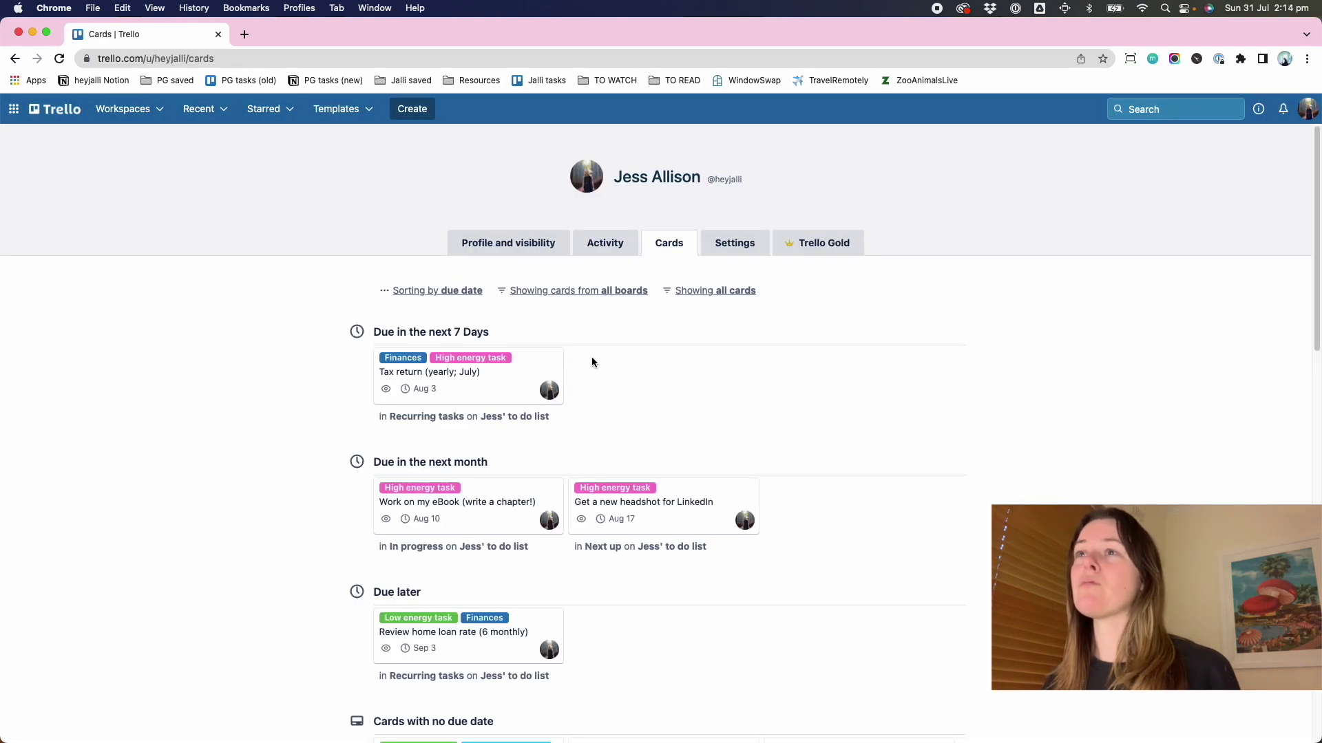
pyautogui.click(441, 294)
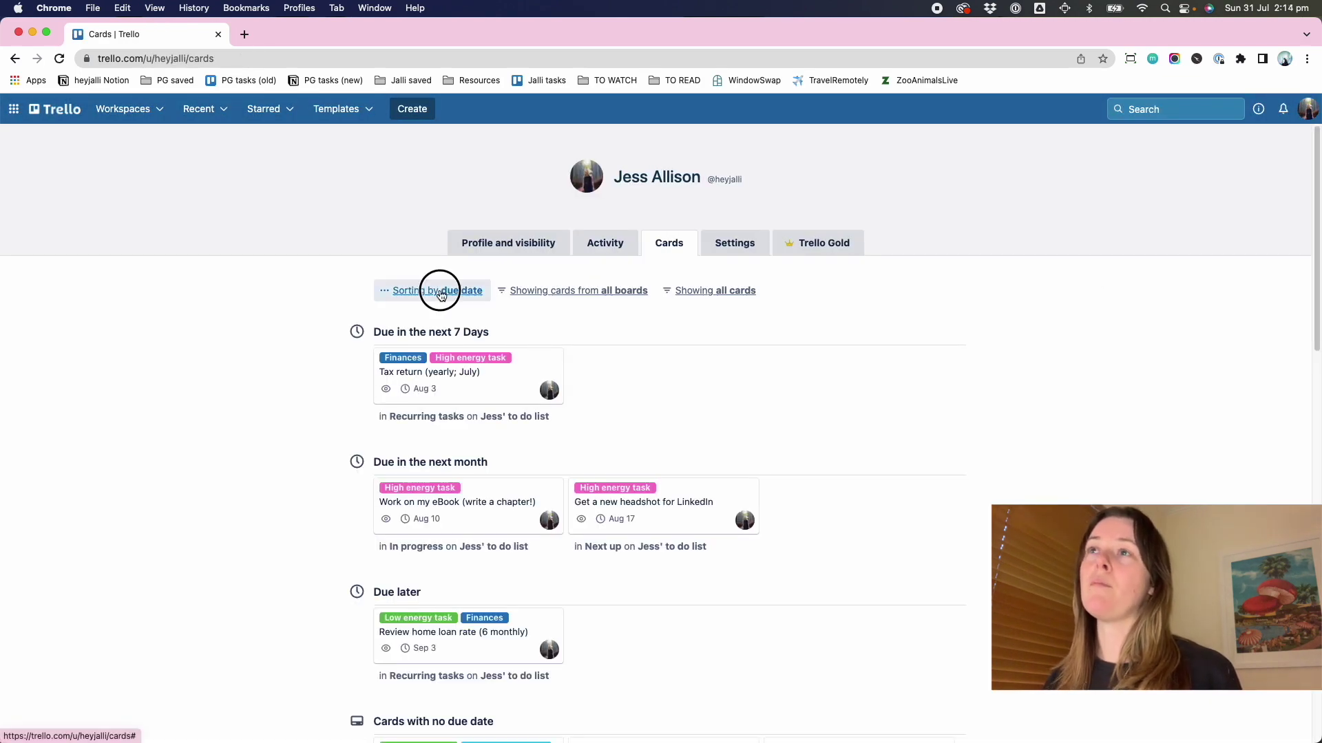
pyautogui.click(383, 275)
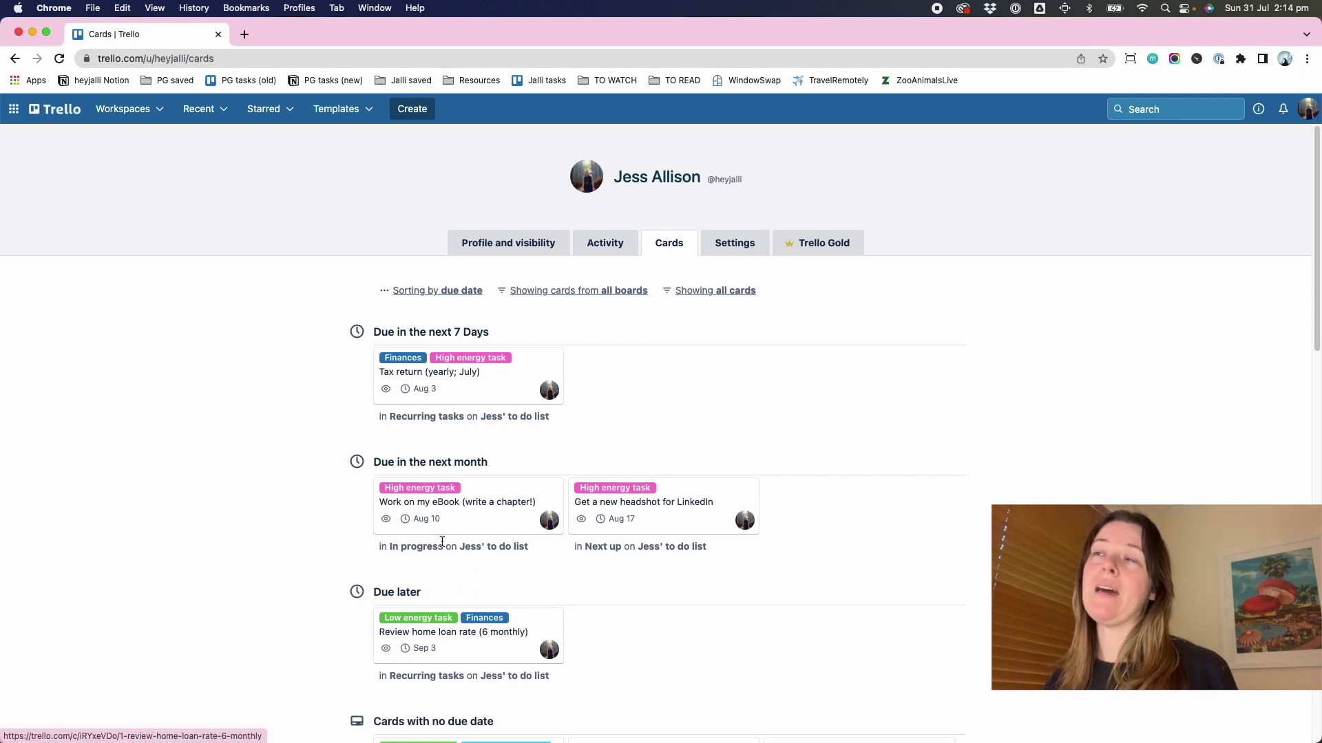
pyautogui.click(15, 59)
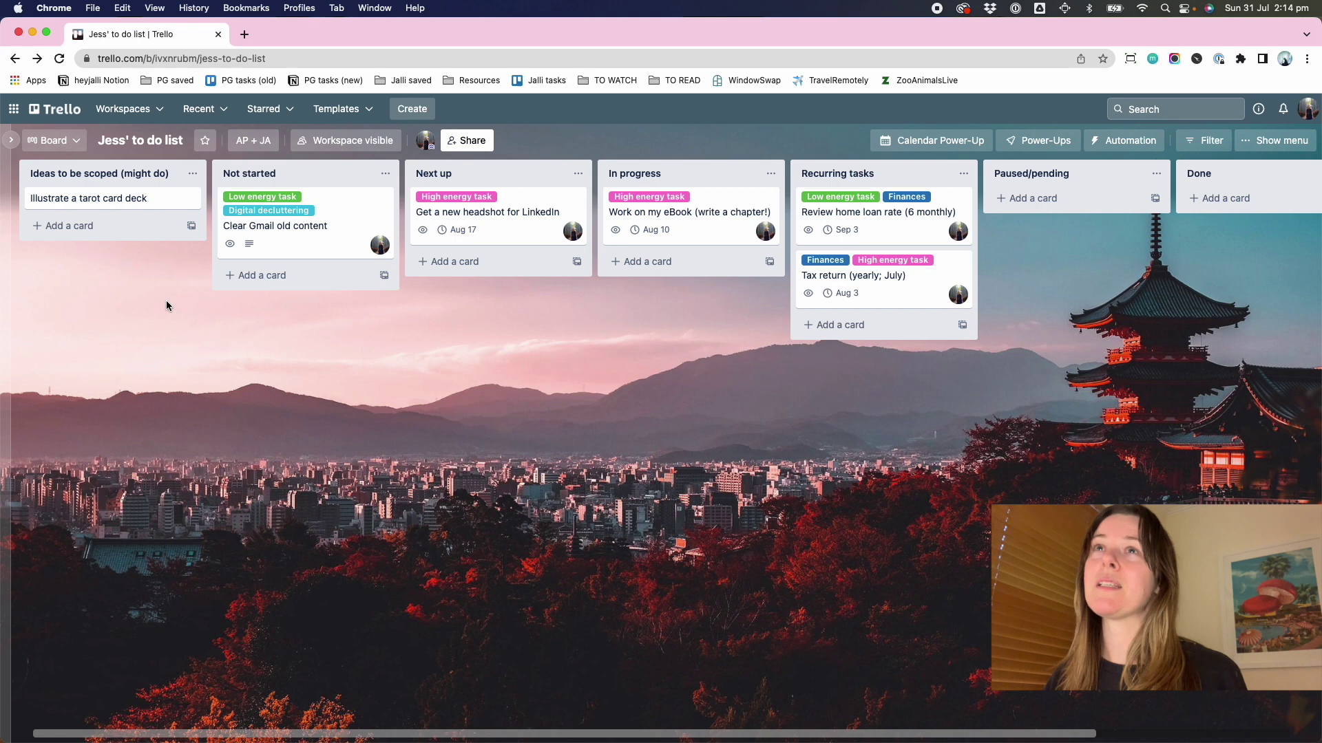
pyautogui.hscroll(3, 961, 342)
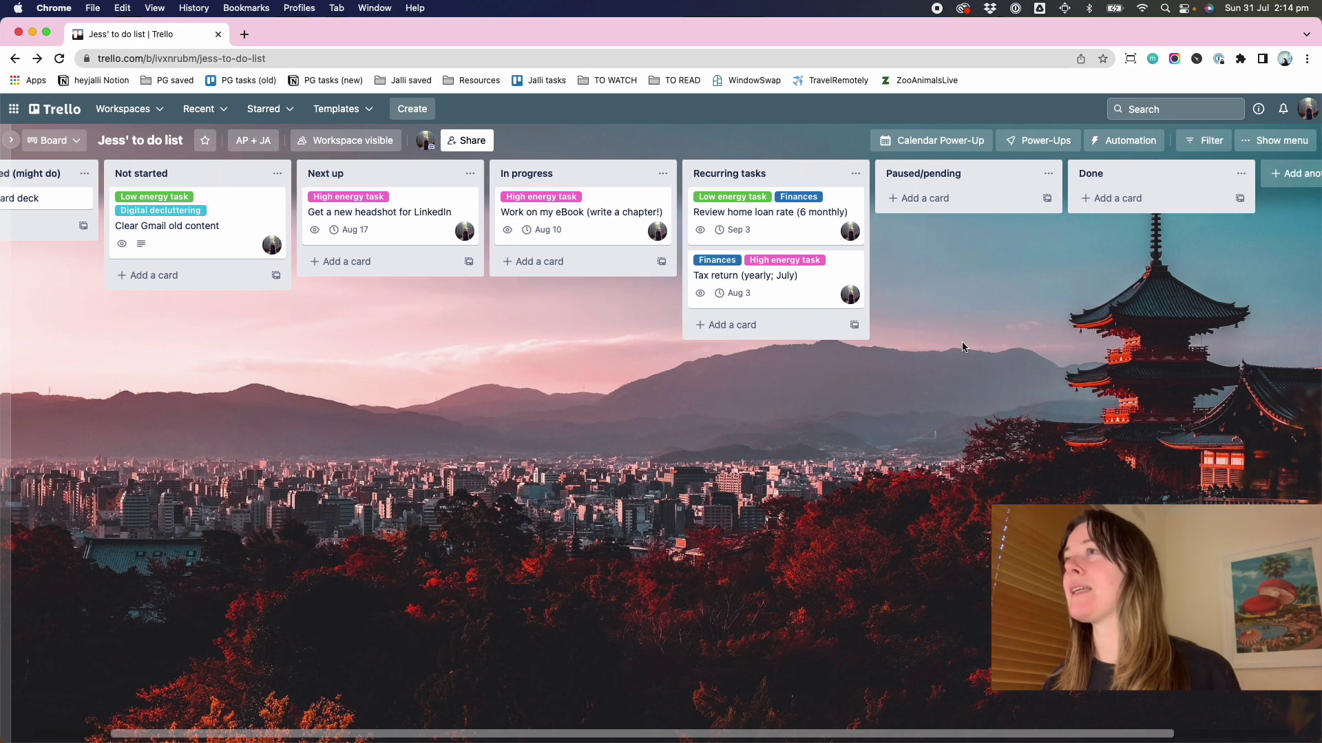
pyautogui.hscroll(-3, 961, 341)
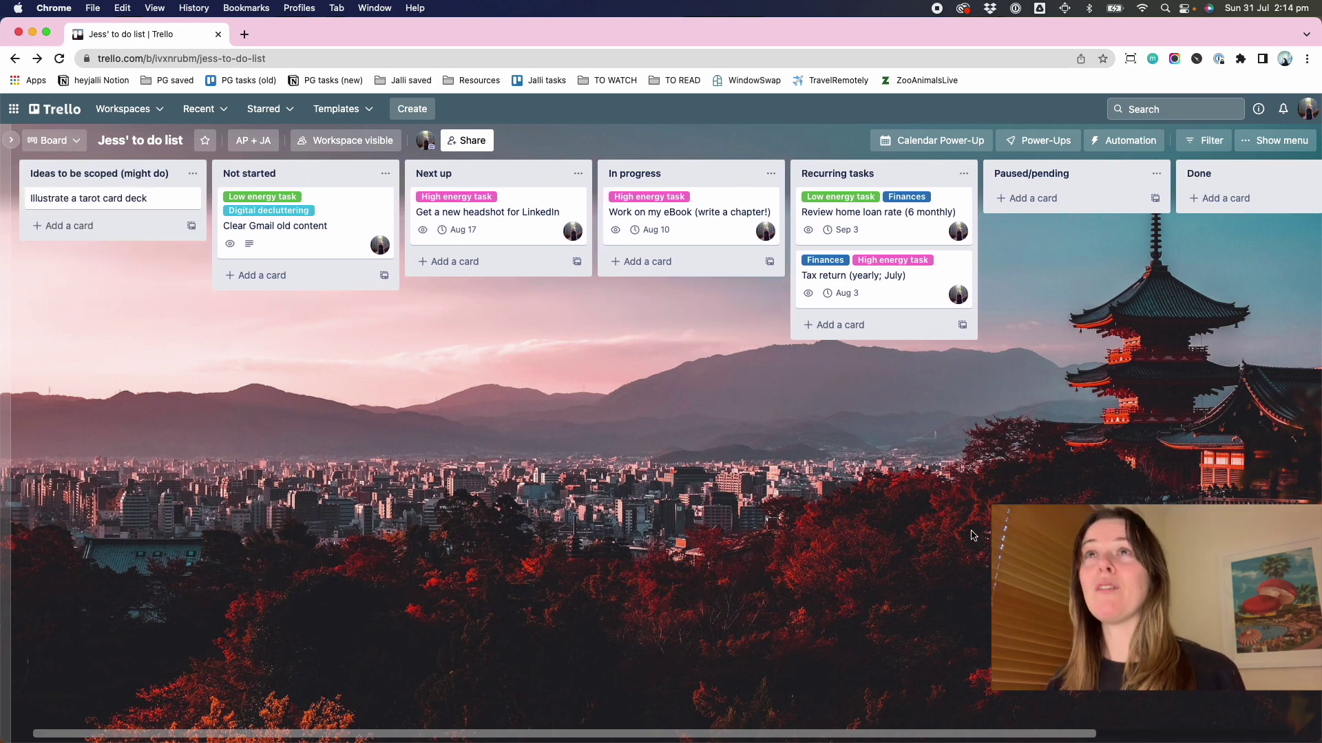